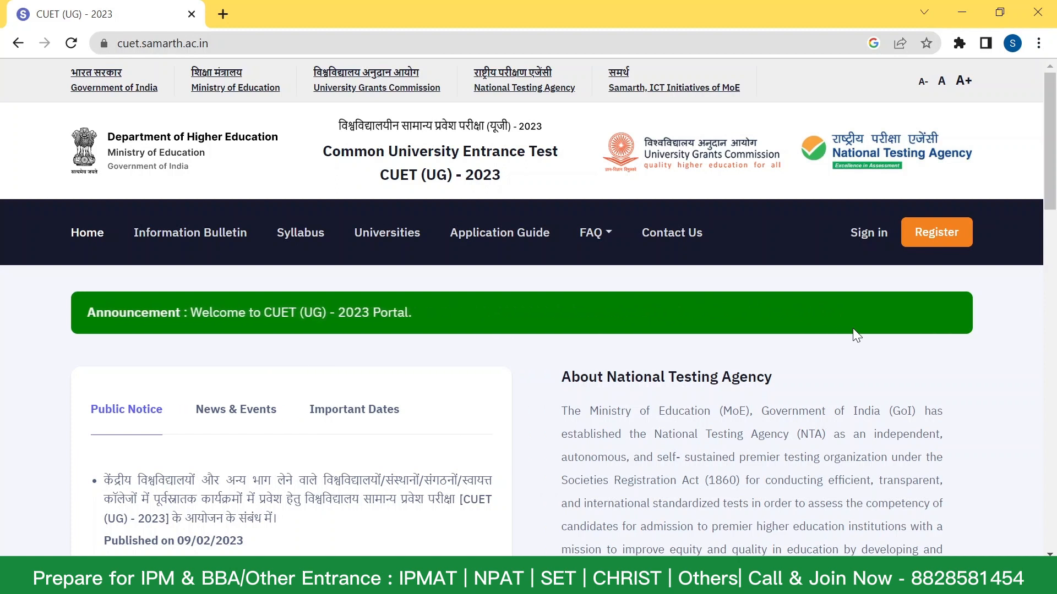
# - From Register, accept the declaration of having read the bulletin and proceed to the blank form
pyautogui.click(936, 235)
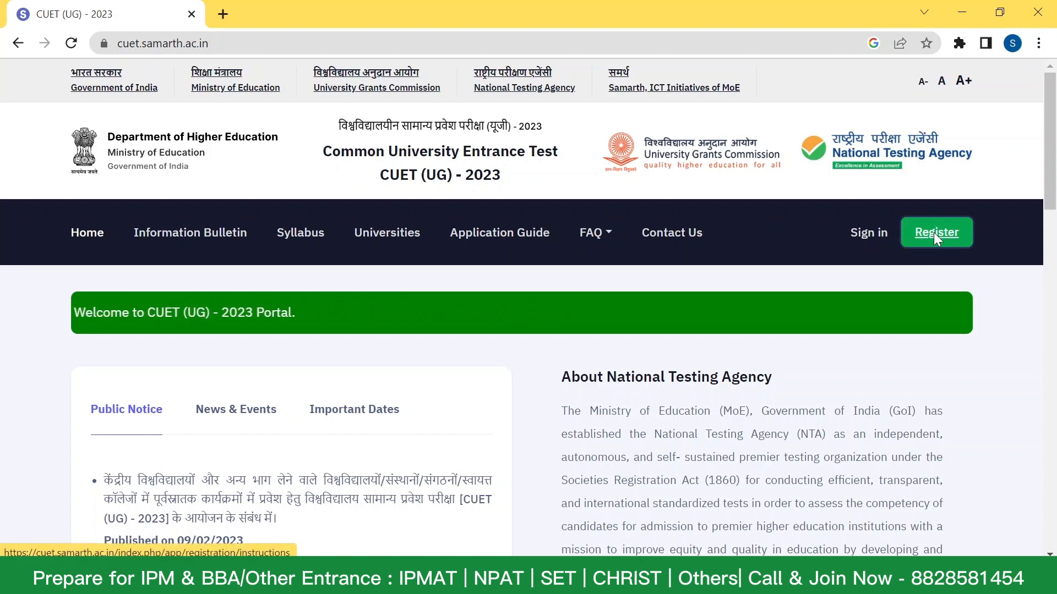
pyautogui.scroll(-3, 597, 330)
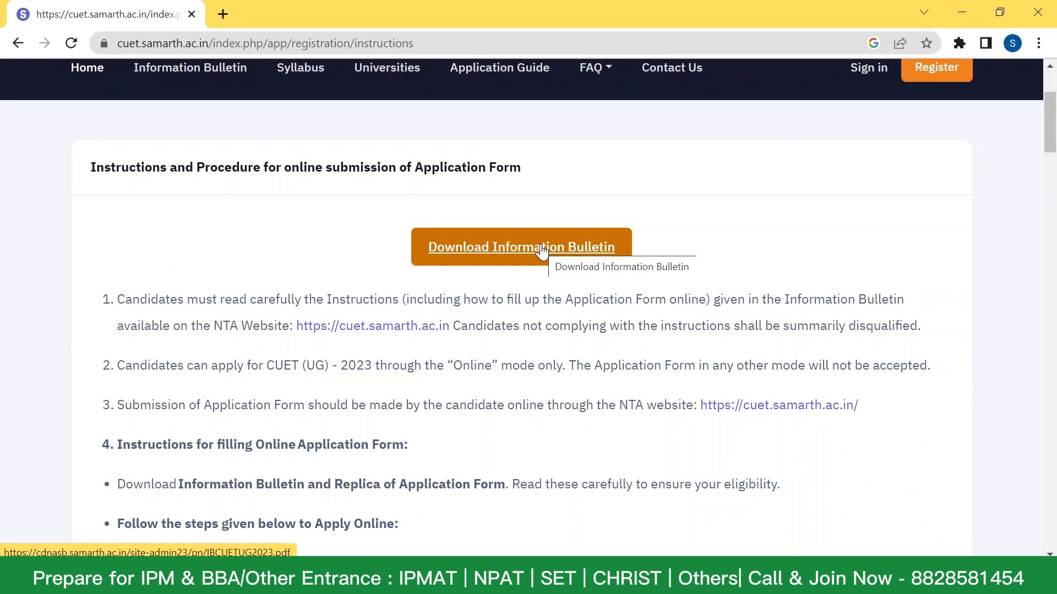
pyautogui.scroll(-1, 326, 306)
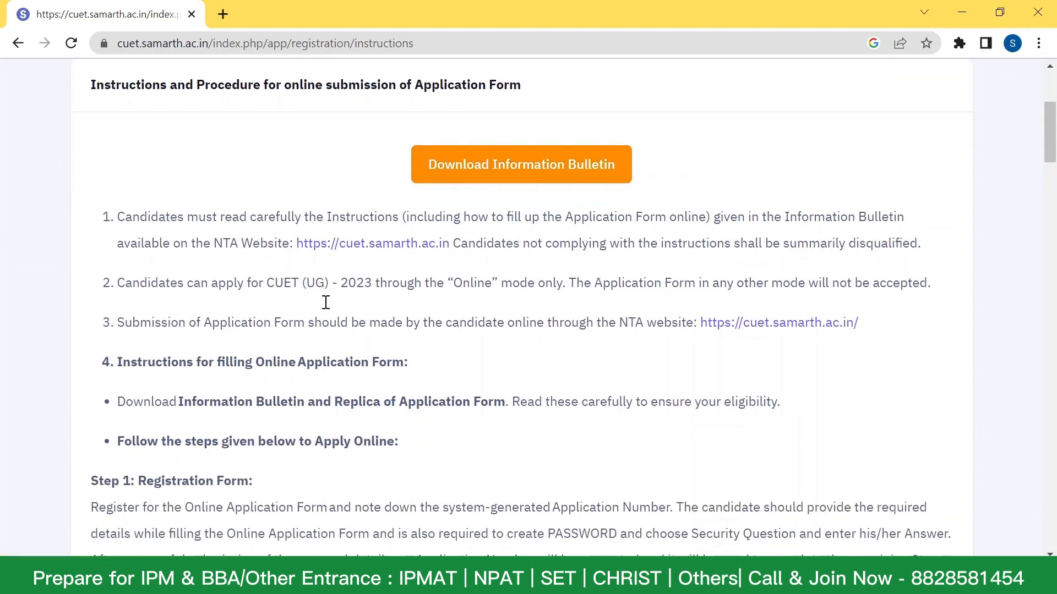
pyautogui.scroll(-9, 327, 309)
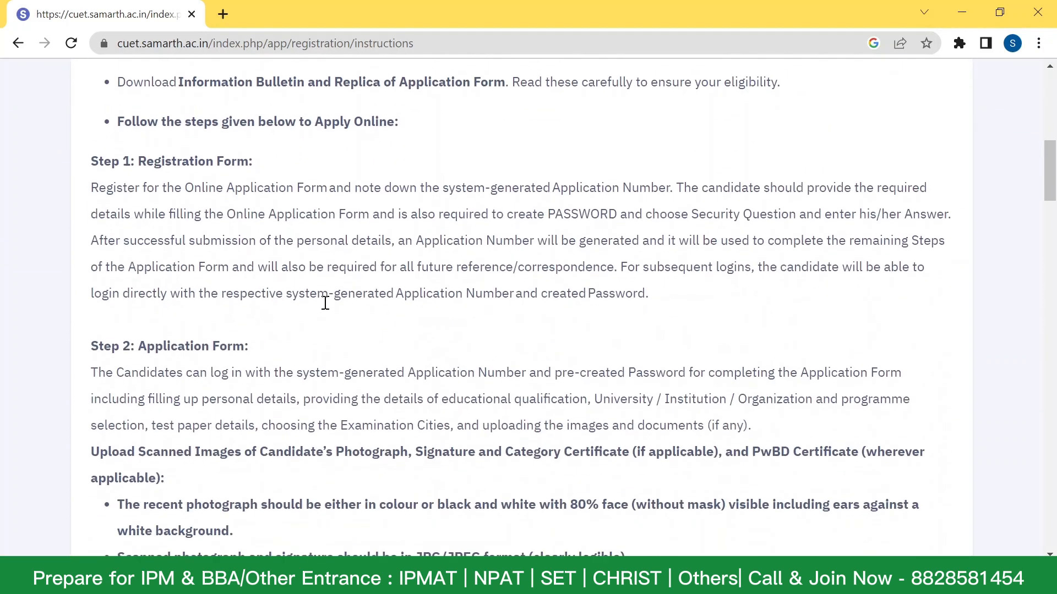
pyautogui.scroll(-15, 327, 308)
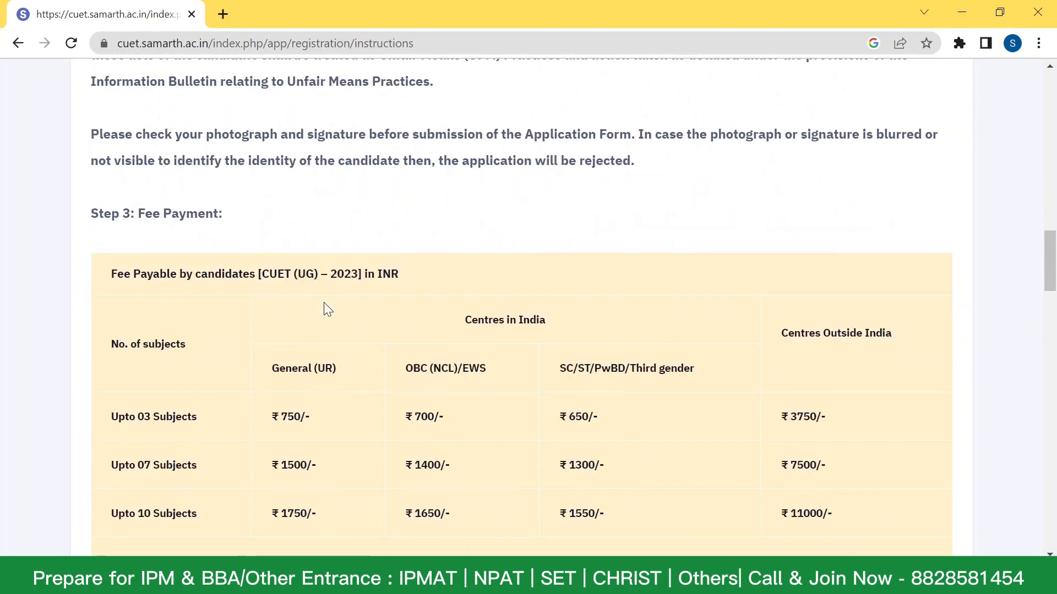
pyautogui.scroll(-20, 325, 306)
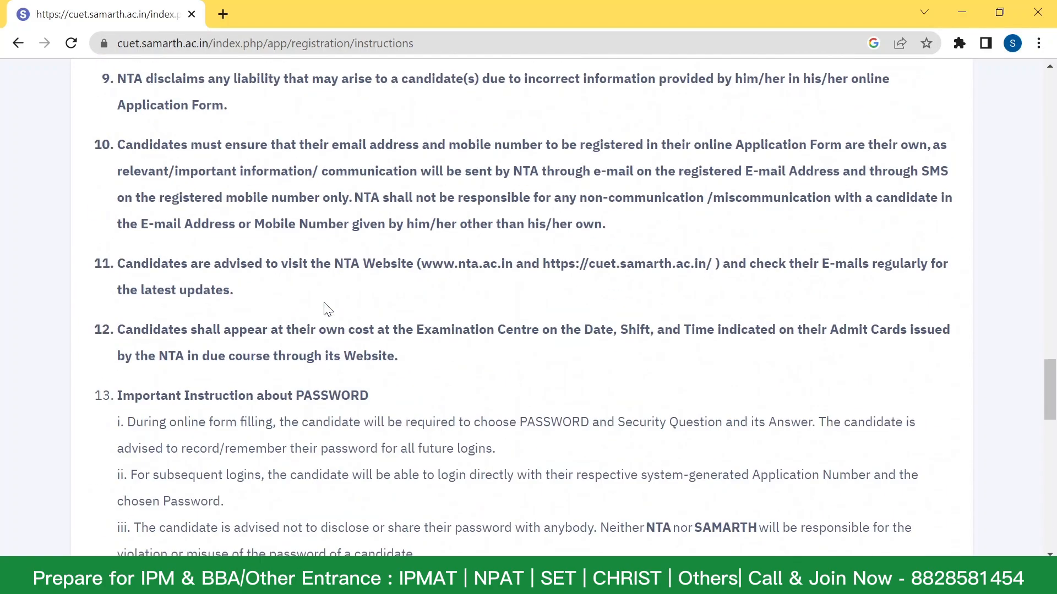
pyautogui.click(99, 238)
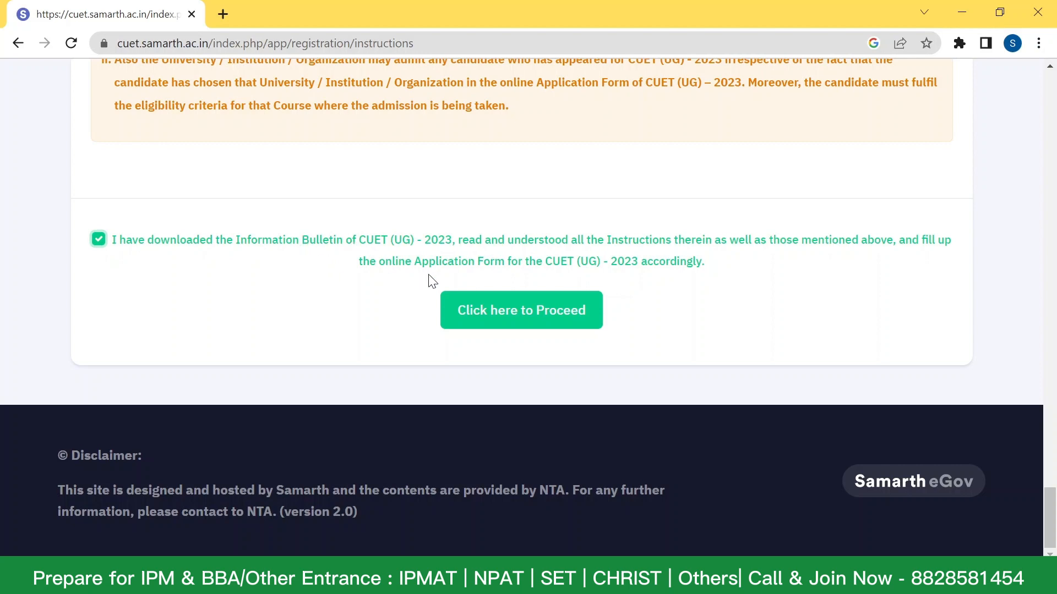
pyautogui.click(529, 311)
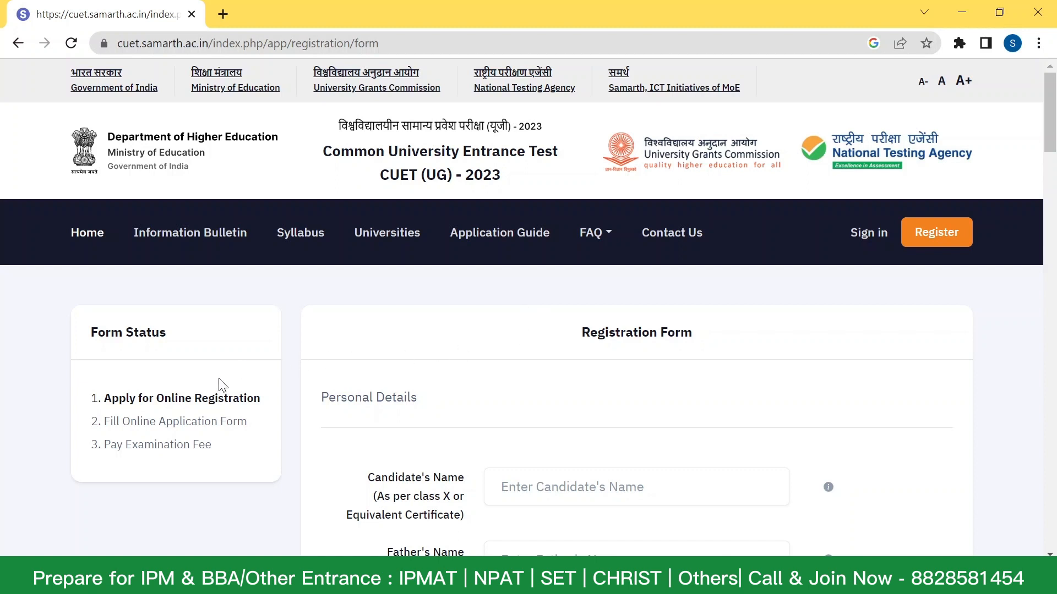
pyautogui.moveTo(142, 397); pyautogui.dragTo(266, 426)
pyautogui.moveTo(126, 419); pyautogui.dragTo(260, 423)
pyautogui.click(247, 444)
pyautogui.moveTo(117, 444); pyautogui.dragTo(255, 452)
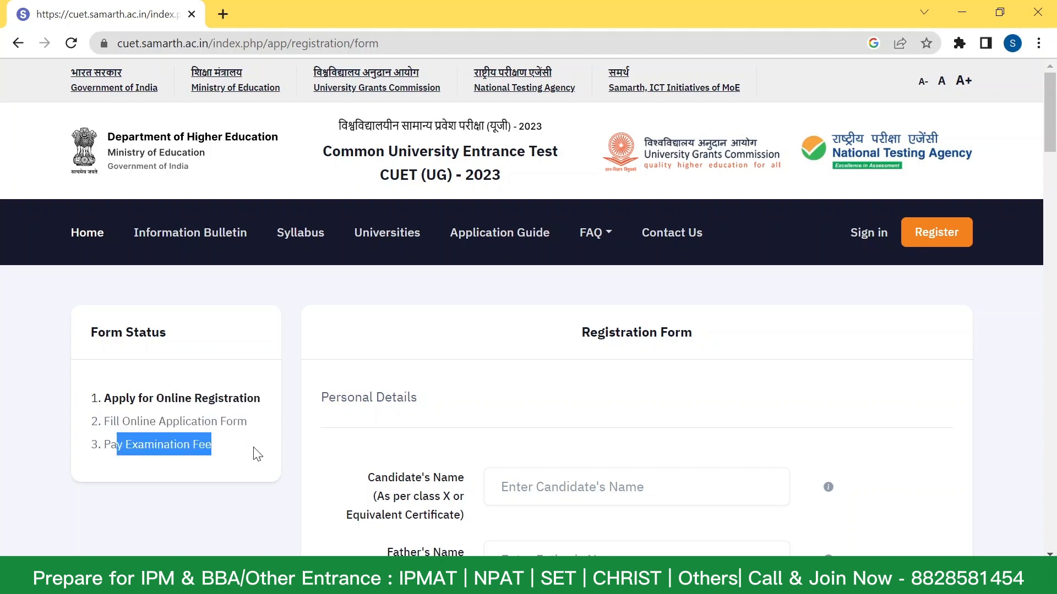
pyautogui.scroll(-2, 550, 448)
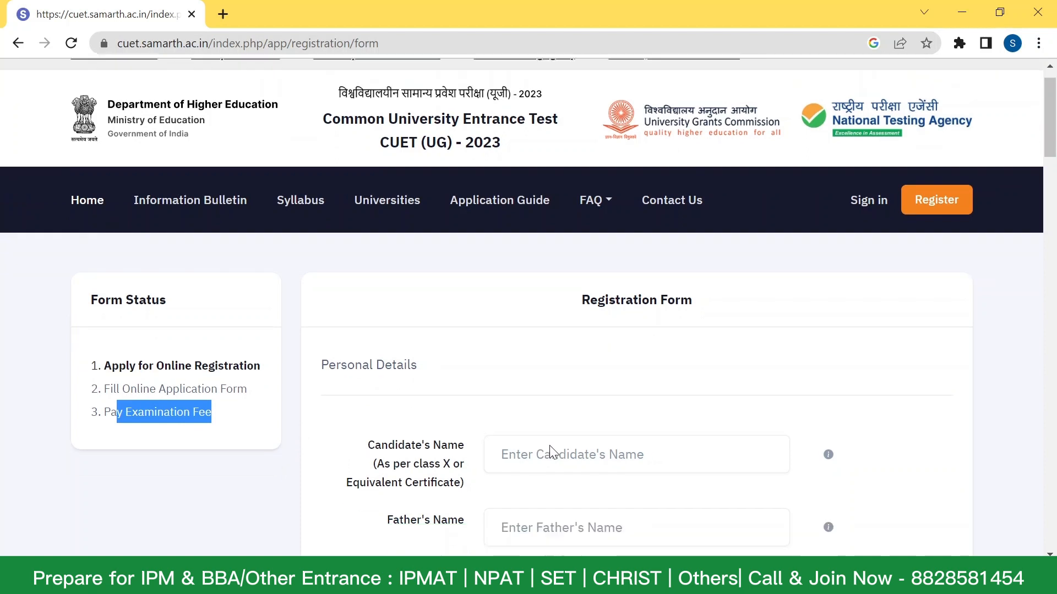
pyautogui.scroll(-3, 583, 333)
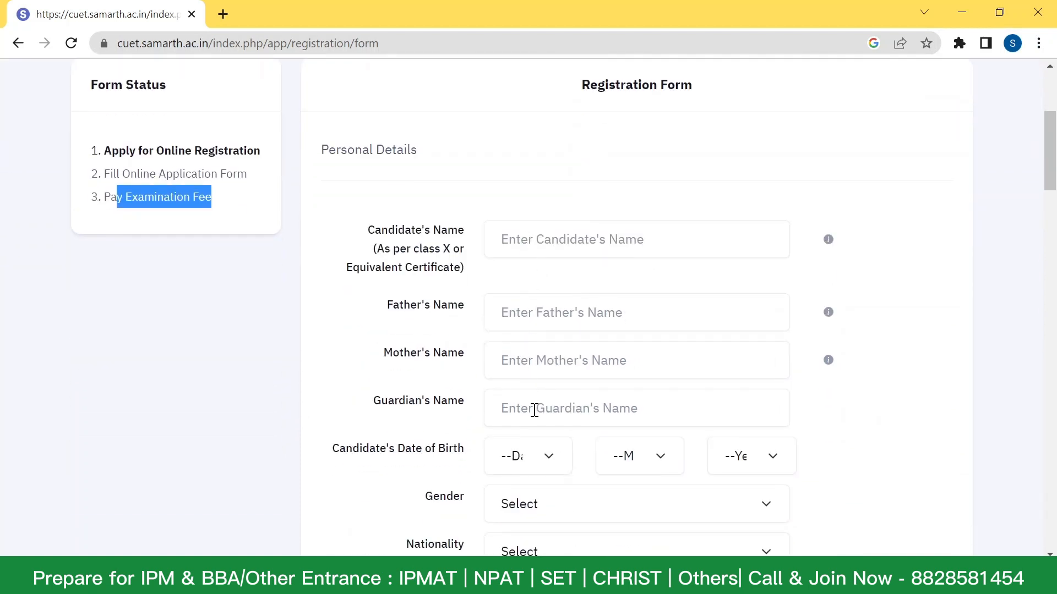
pyautogui.scroll(-1, 533, 409)
pyautogui.scroll(-1, 534, 410)
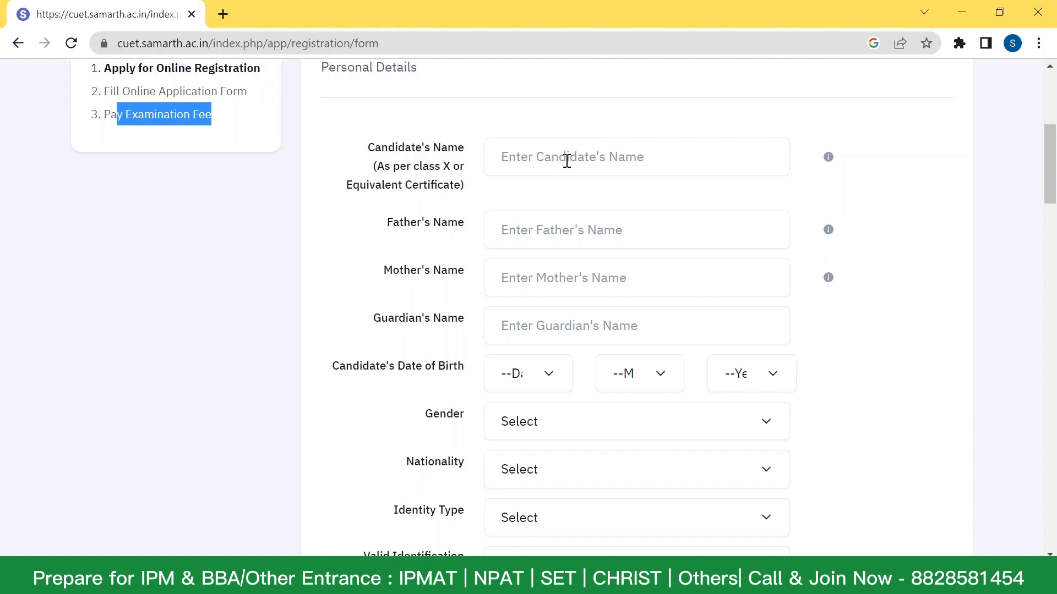
pyautogui.scroll(-3, 547, 260)
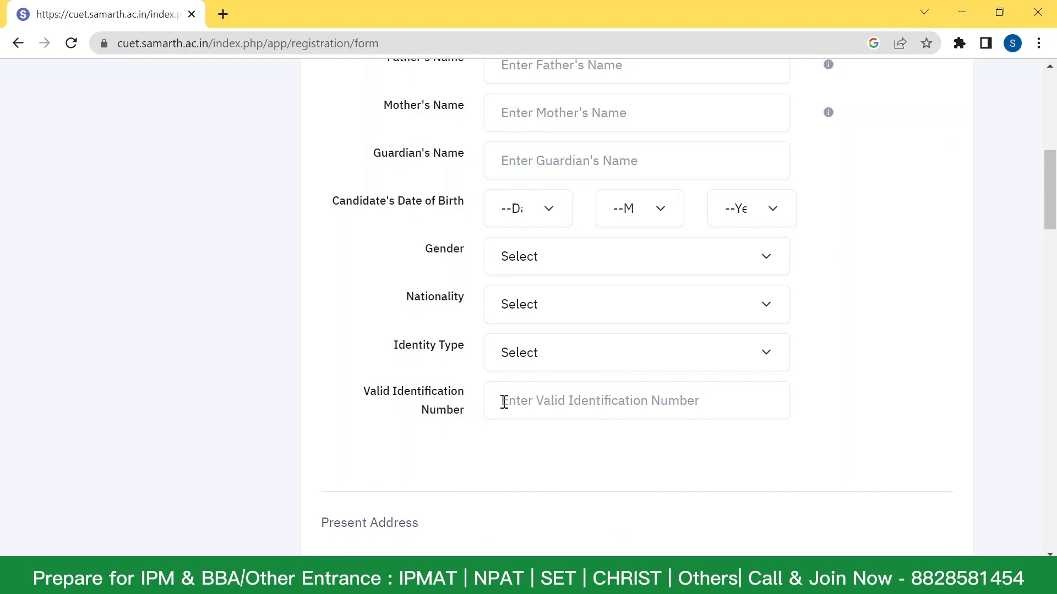
pyautogui.click(524, 405)
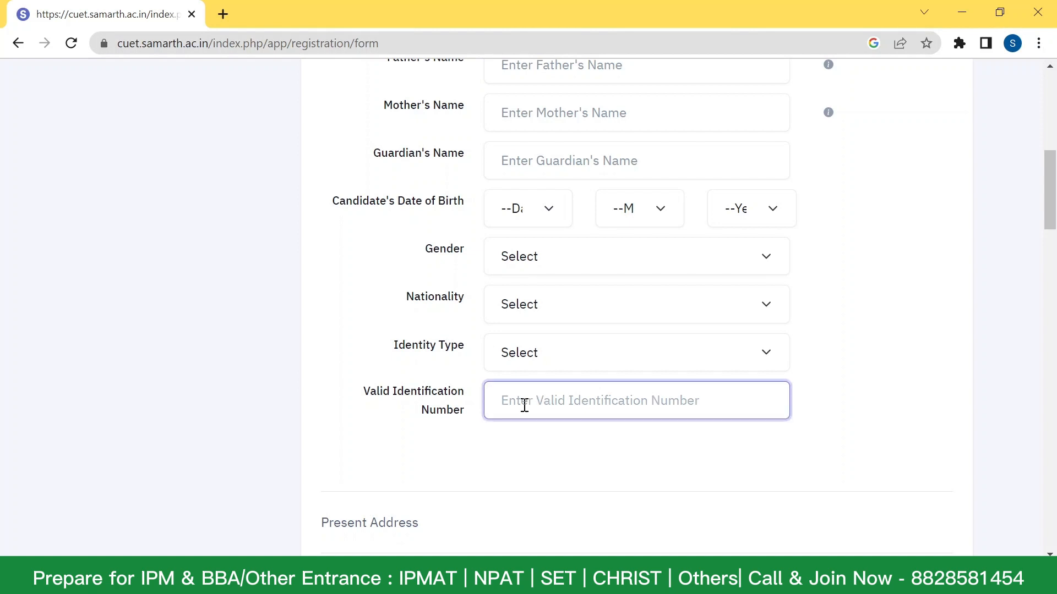
pyautogui.scroll(-5, 524, 406)
pyautogui.scroll(3, 547, 238)
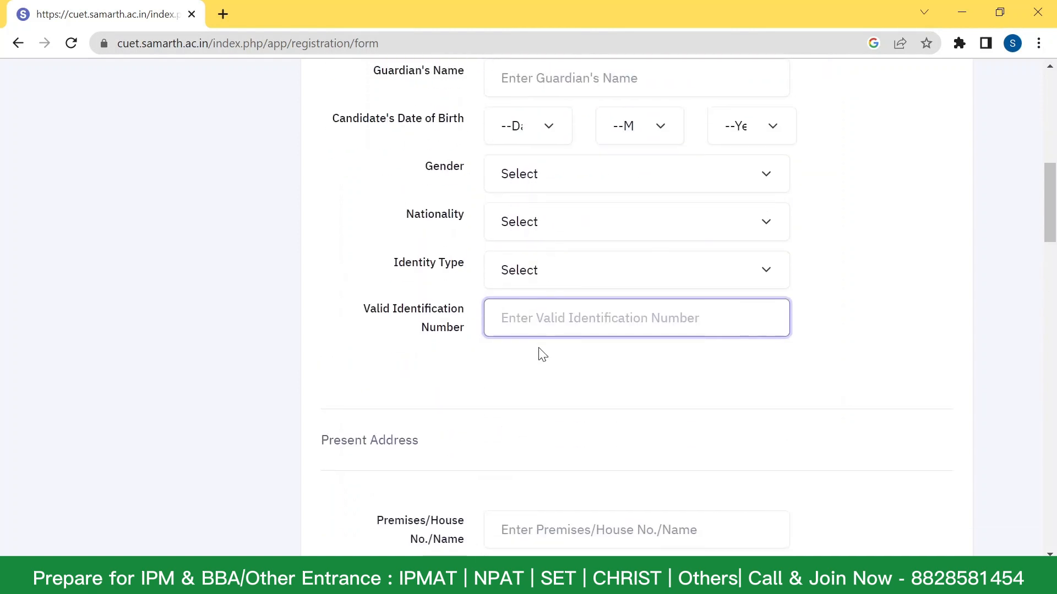
pyautogui.scroll(-2, 540, 329)
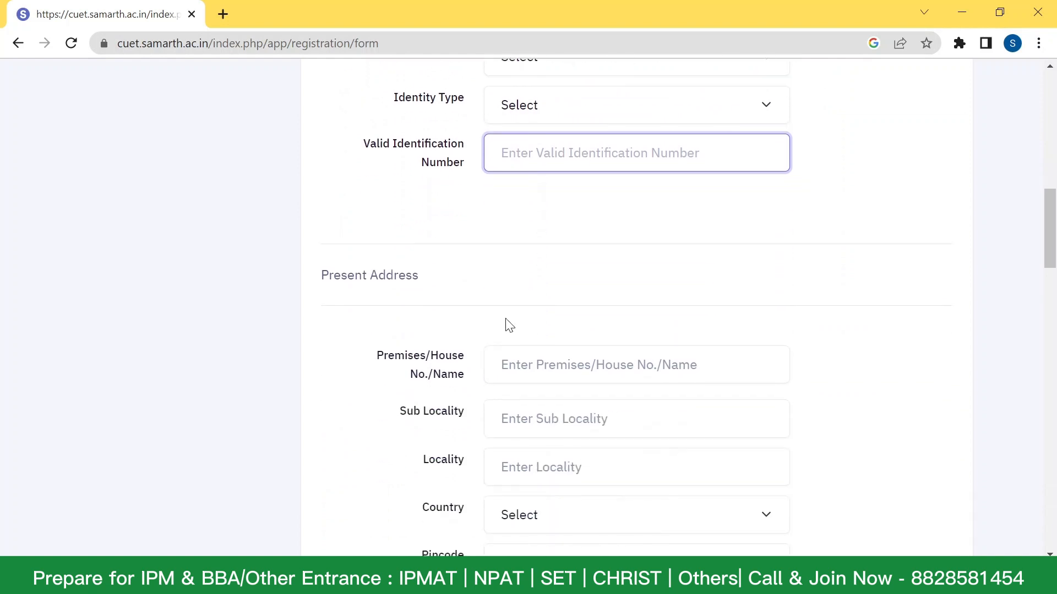
pyautogui.scroll(-1, 441, 305)
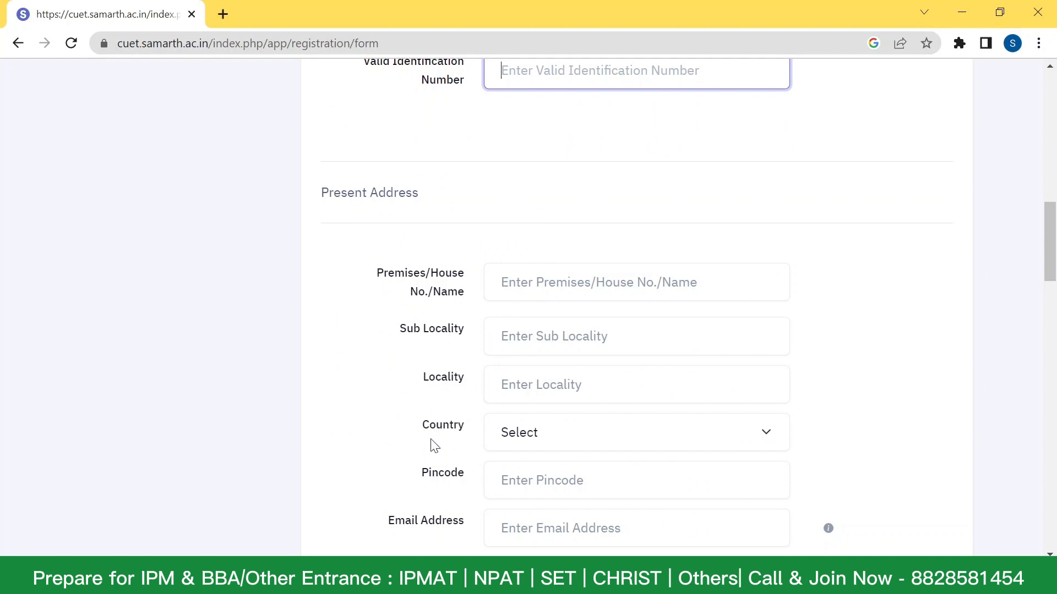
pyautogui.scroll(-3, 519, 424)
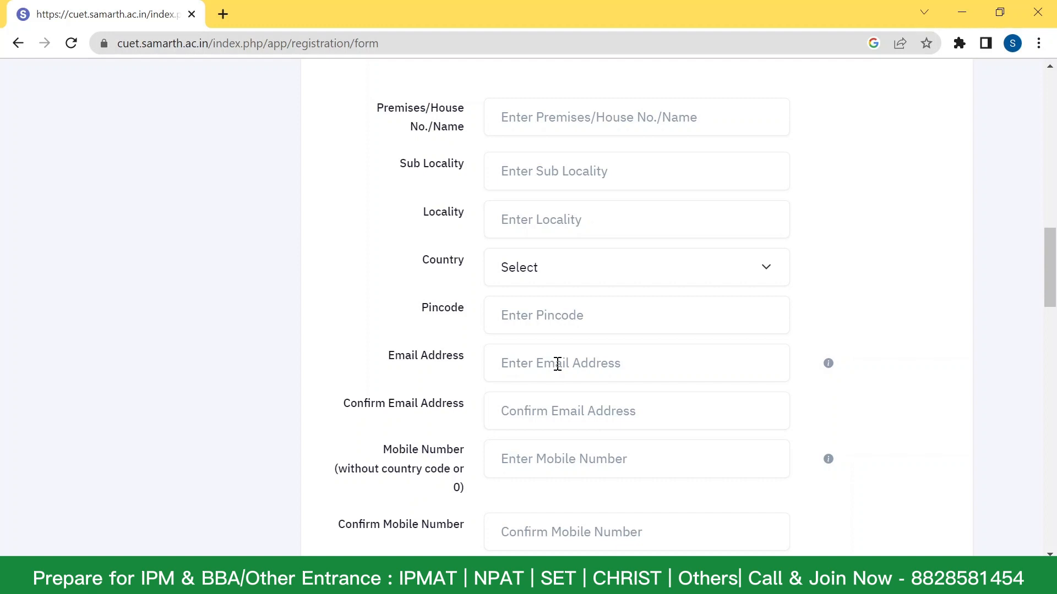
pyautogui.scroll(-3, 557, 365)
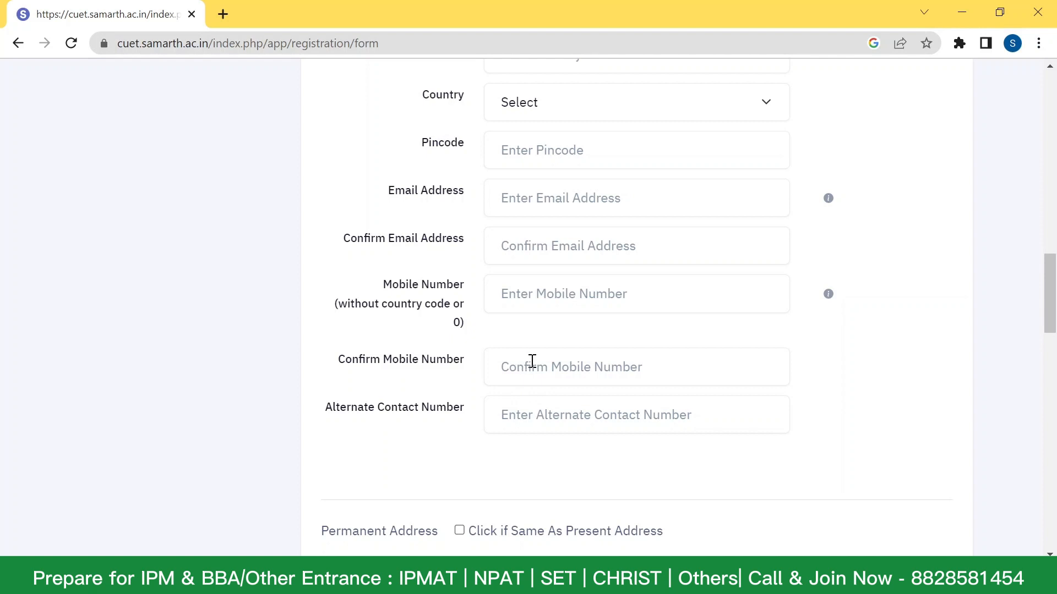
pyautogui.scroll(-3, 566, 419)
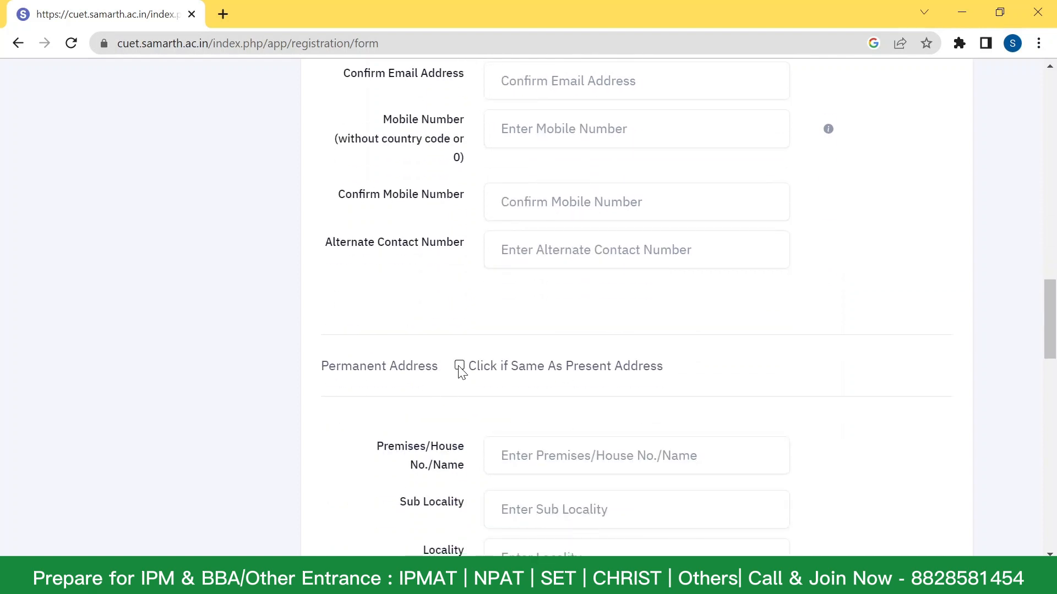
pyautogui.scroll(-5, 461, 371)
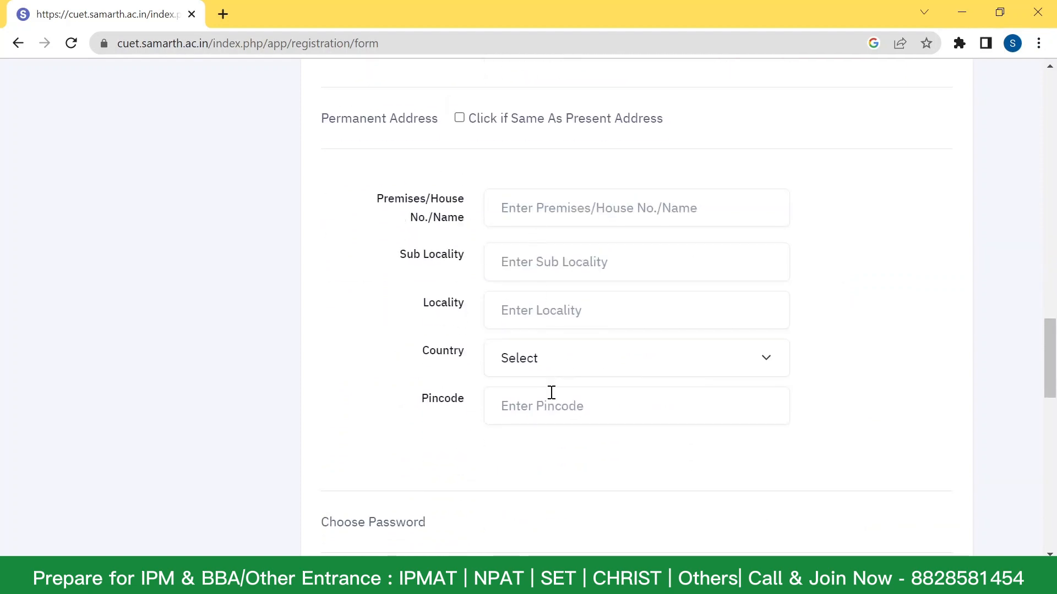
pyautogui.scroll(-1, 551, 393)
pyautogui.scroll(-5, 551, 395)
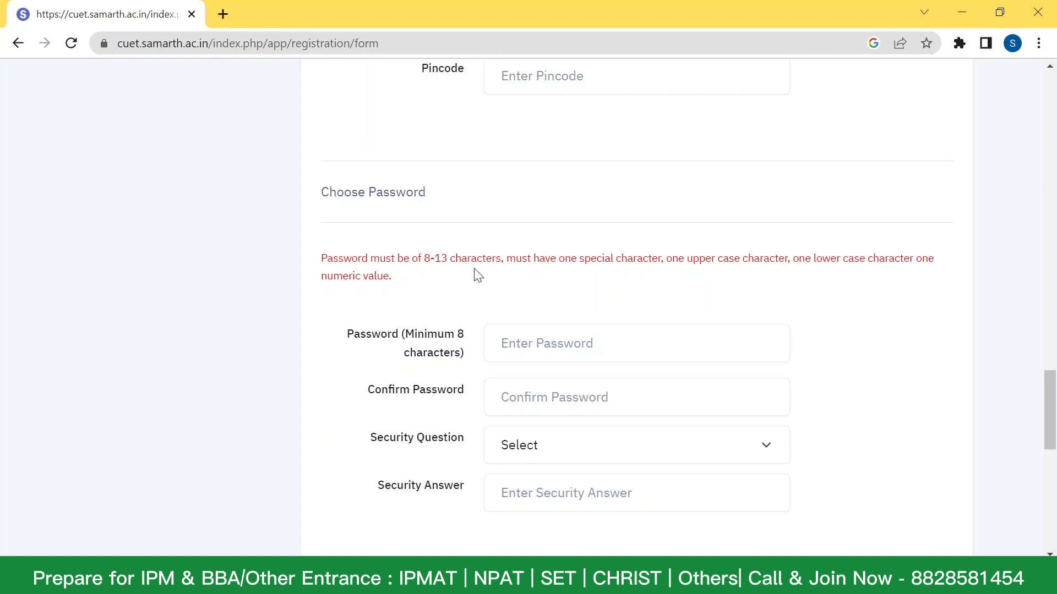
# - Choose the first school-related security question and enter its security answer
pyautogui.moveTo(425, 259); pyautogui.dragTo(461, 264)
pyautogui.scroll(1, 461, 264)
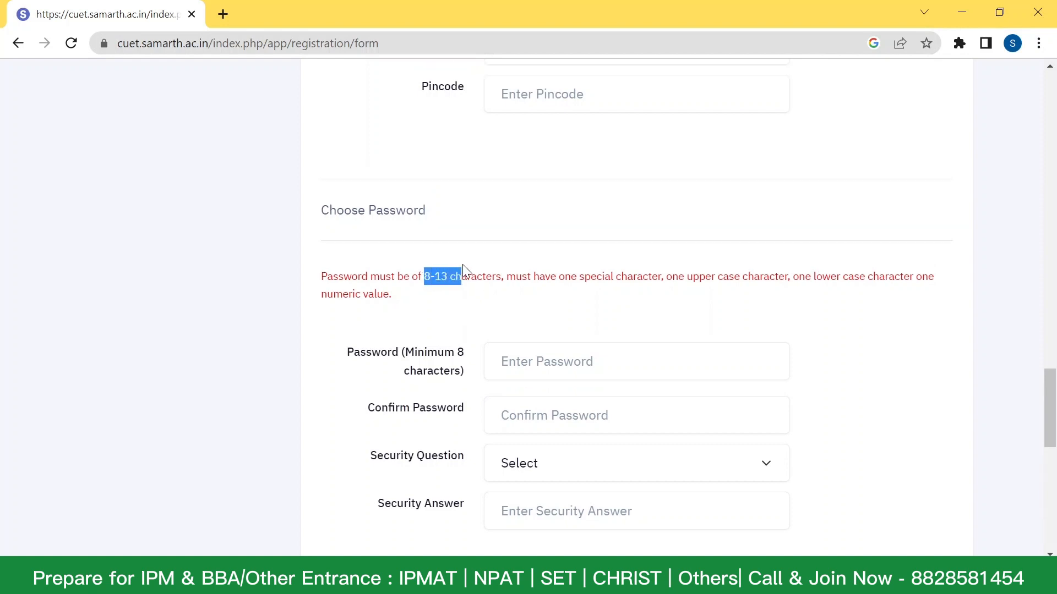
pyautogui.click(509, 325)
pyautogui.scroll(-1, 534, 330)
pyautogui.scroll(-1, 530, 333)
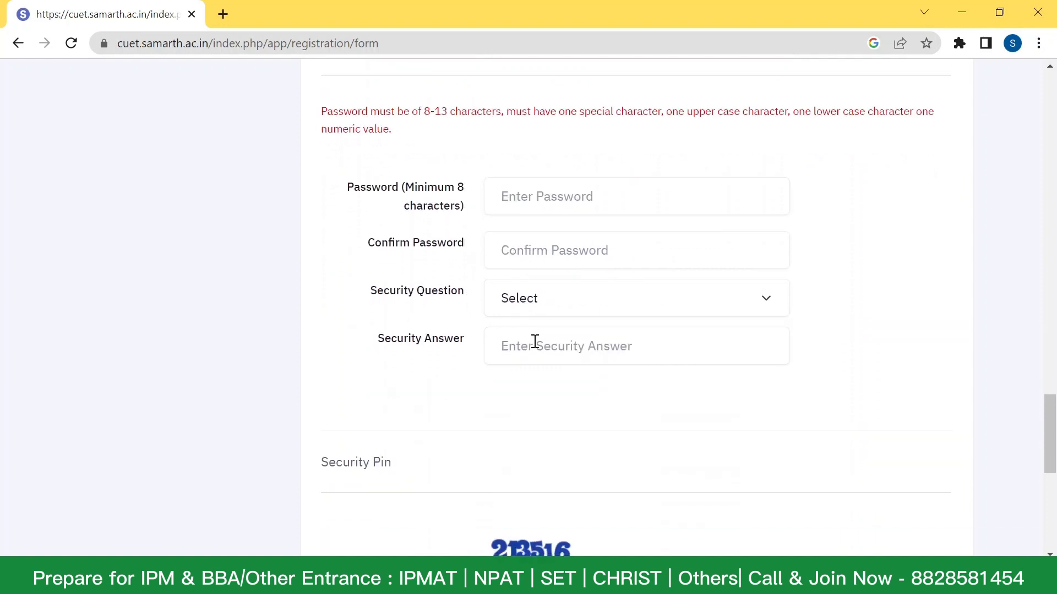
pyautogui.click(550, 305)
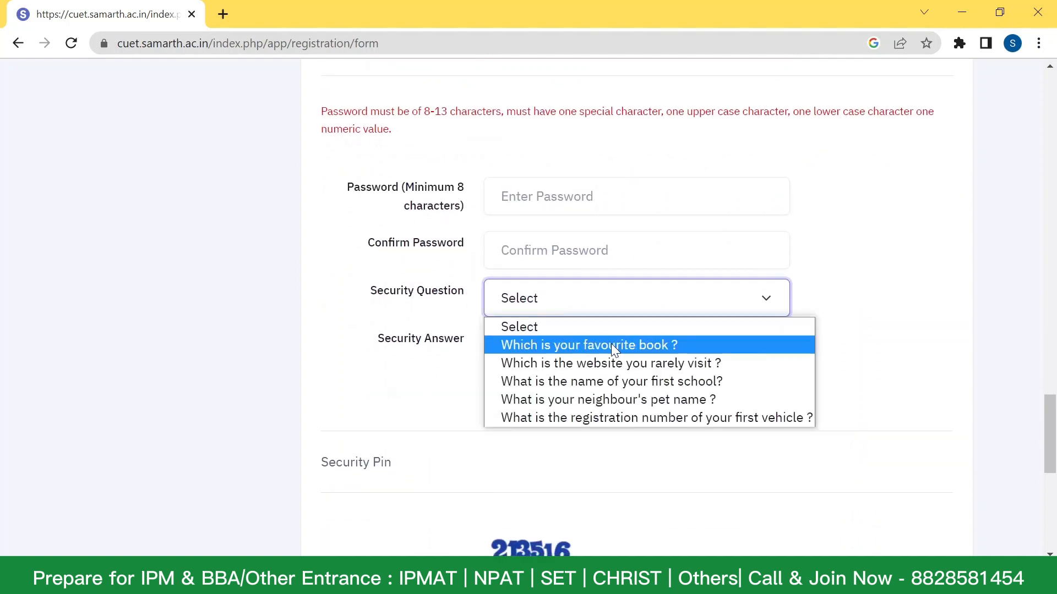
pyautogui.click(609, 384)
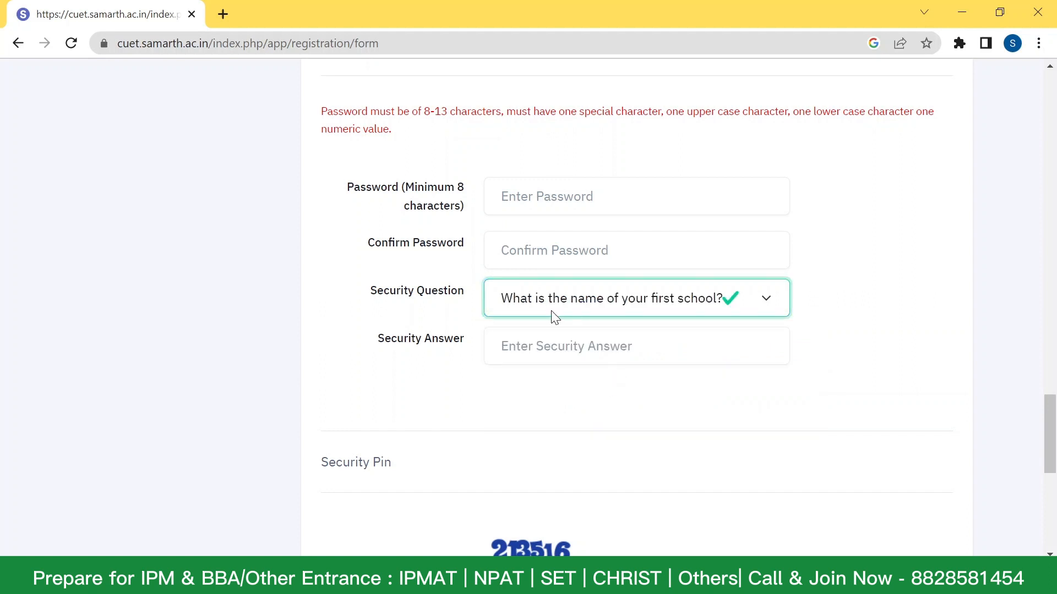
pyautogui.click(515, 341)
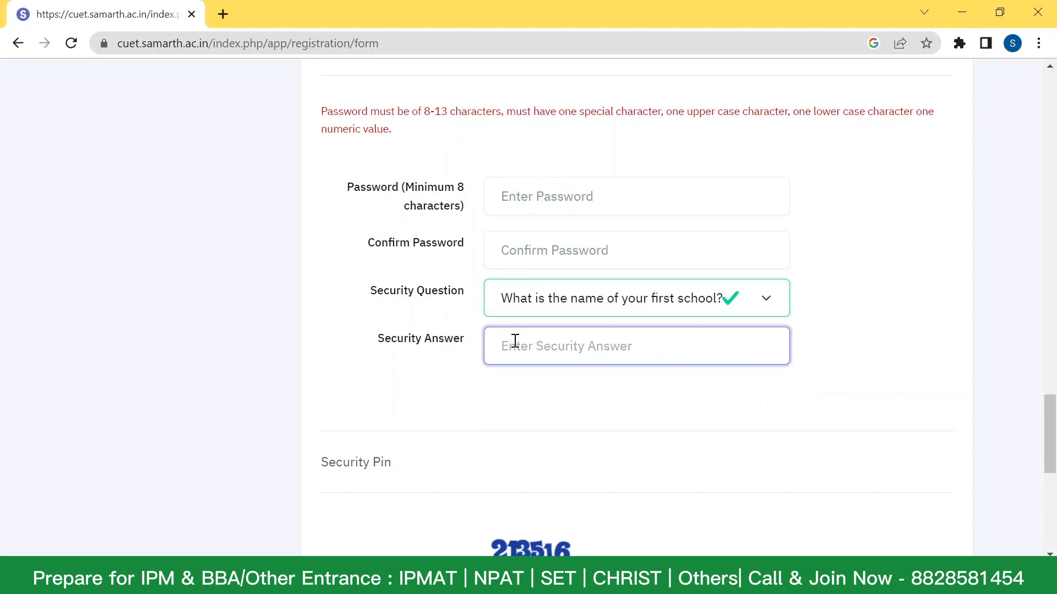
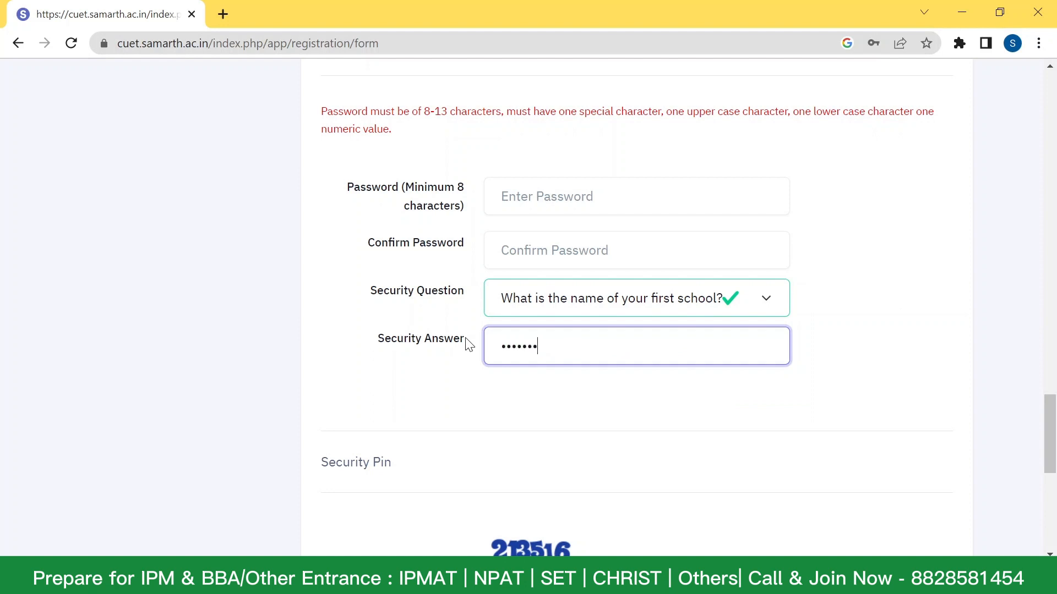
# - Submit the form, enter the displayed captcha security pin, and submit again
pyautogui.scroll(-3, 566, 340)
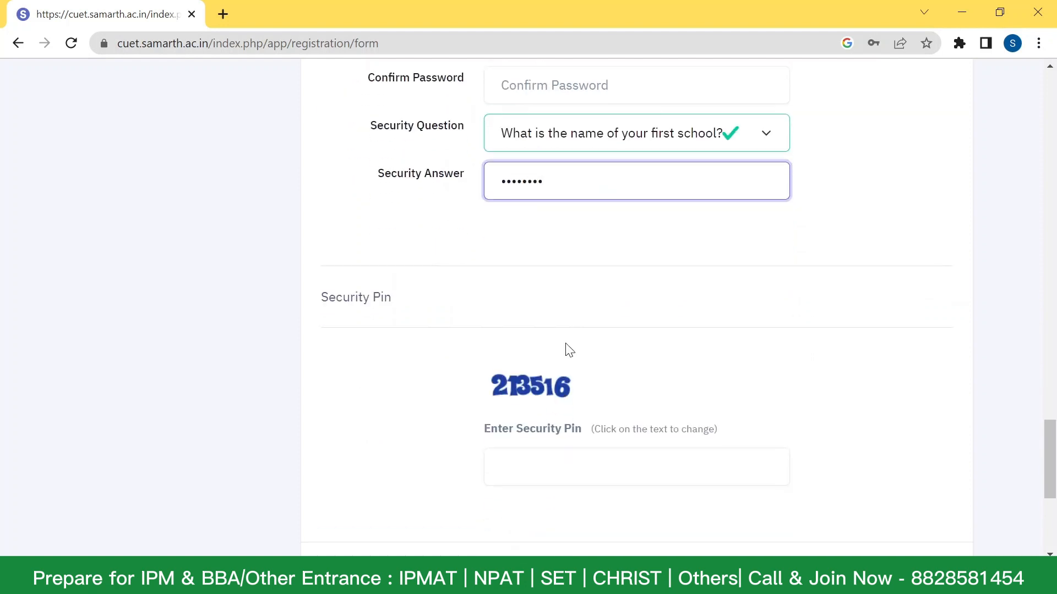
pyautogui.scroll(-3, 534, 456)
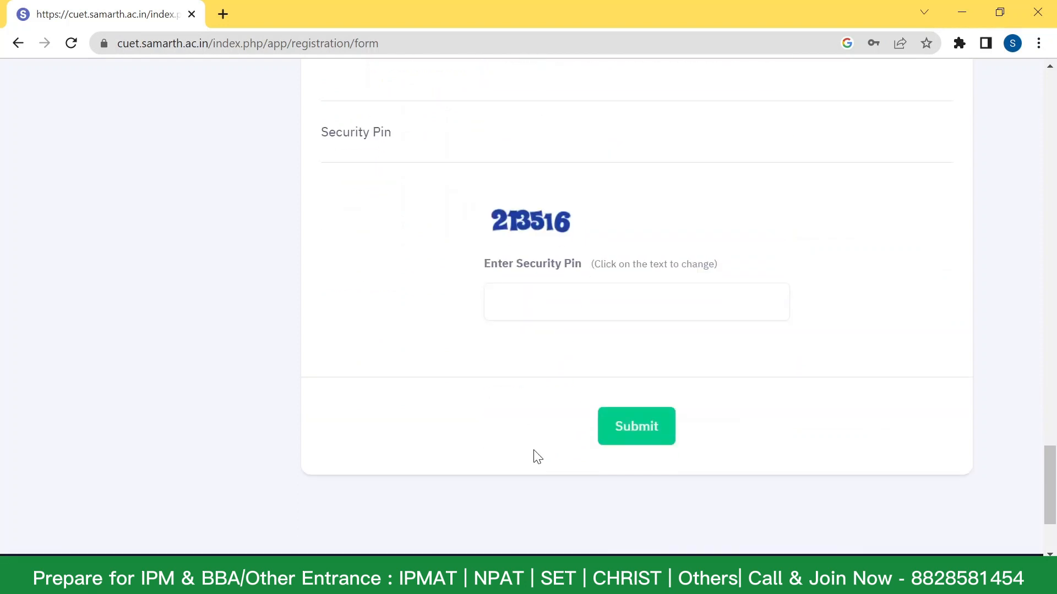
pyautogui.click(623, 438)
pyautogui.scroll(-5, 908, 370)
pyautogui.scroll(-20, 909, 372)
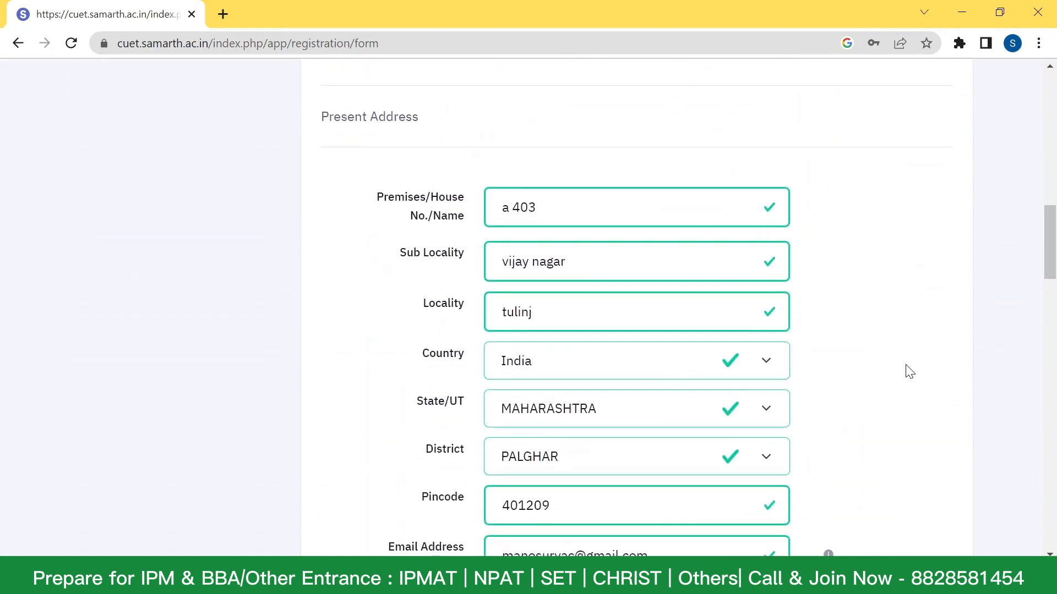
pyautogui.scroll(-15, 908, 371)
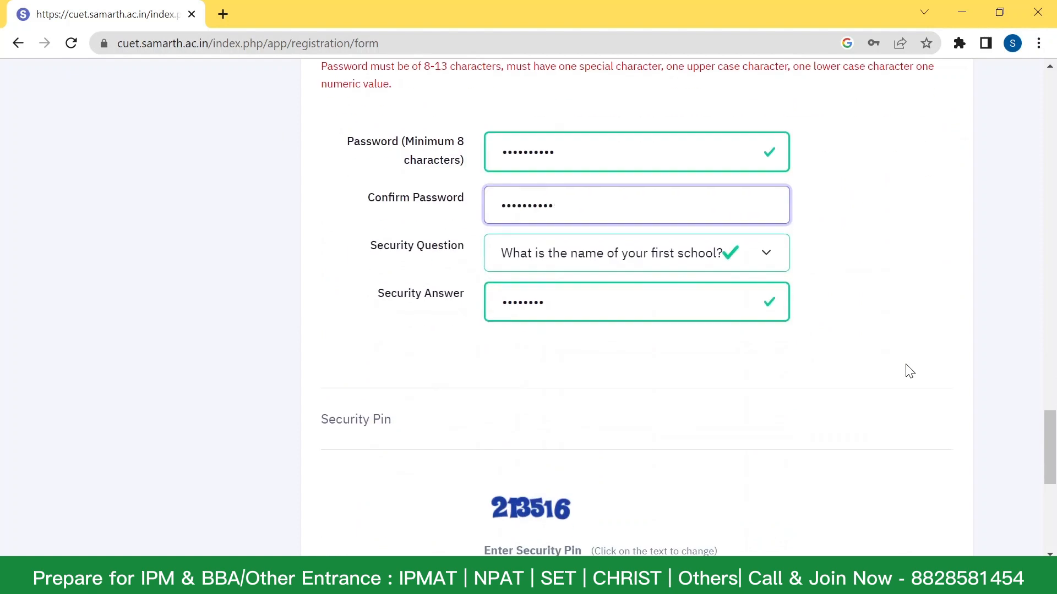
pyautogui.scroll(-3, 908, 371)
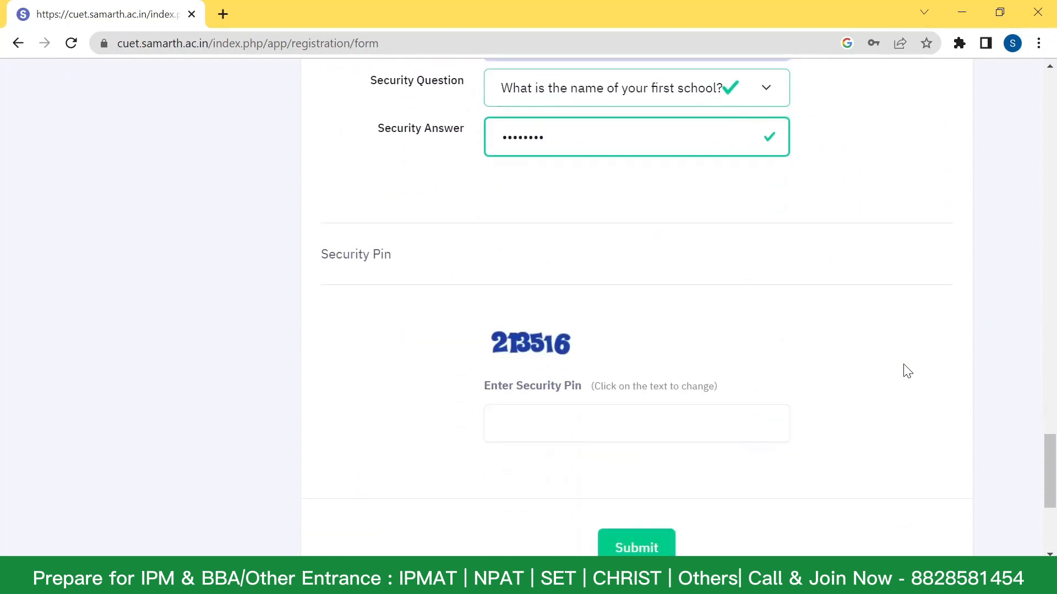
pyautogui.click(518, 429)
pyautogui.write('2')
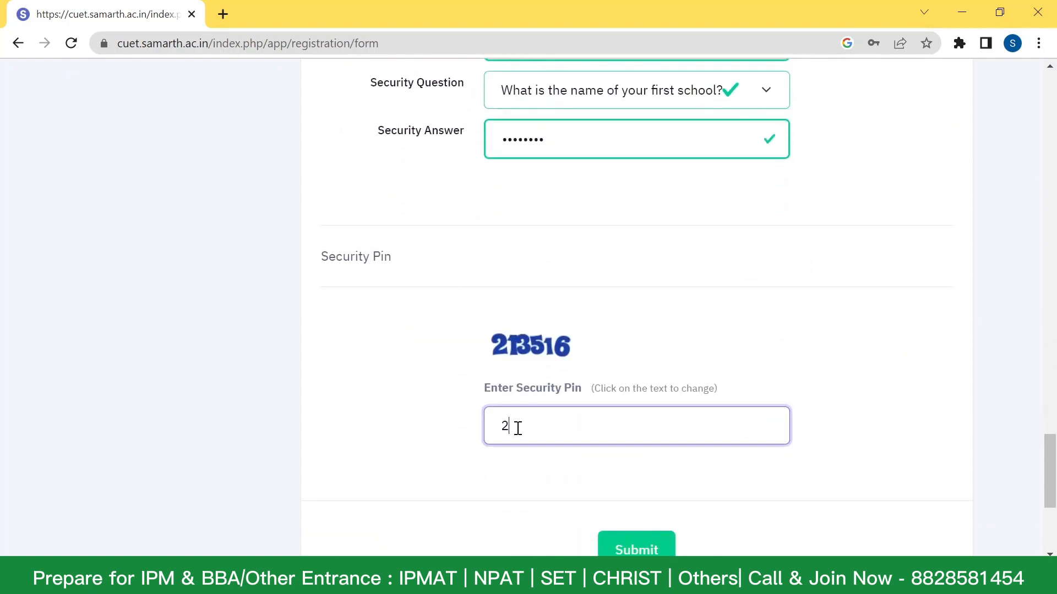
pyautogui.write('13516')
pyautogui.scroll(-2, 655, 503)
pyautogui.click(637, 481)
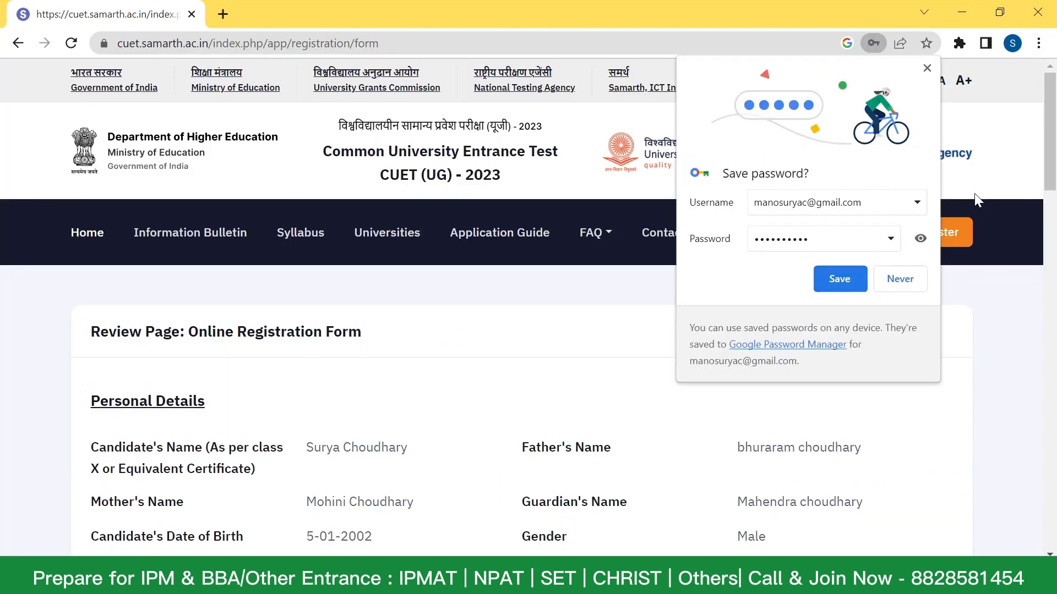
# - Decline Chrome's offer to save the password and scroll to the checklist
pyautogui.click(899, 279)
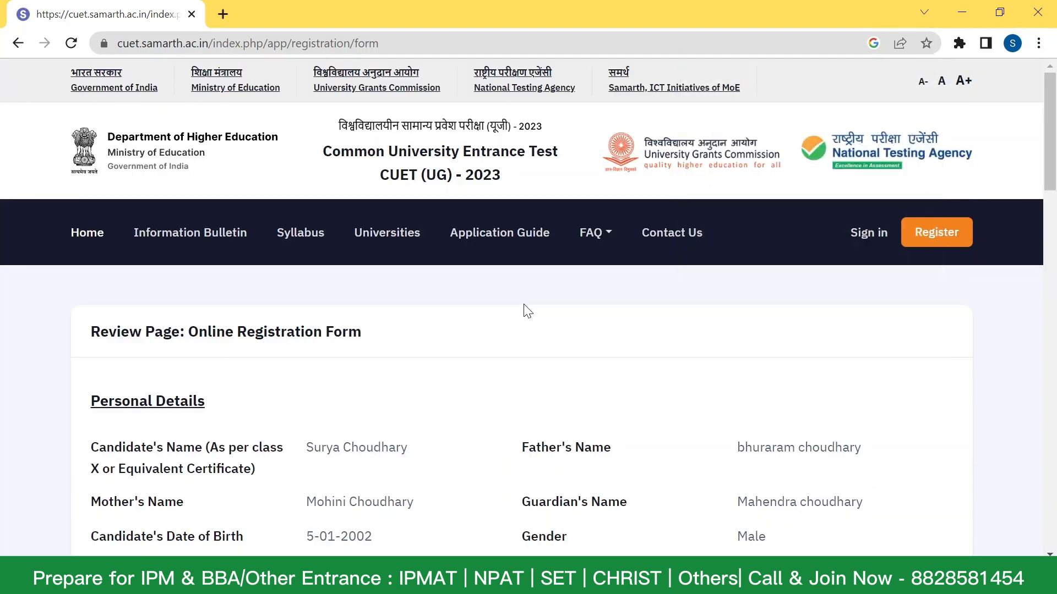
pyautogui.scroll(-3, 528, 311)
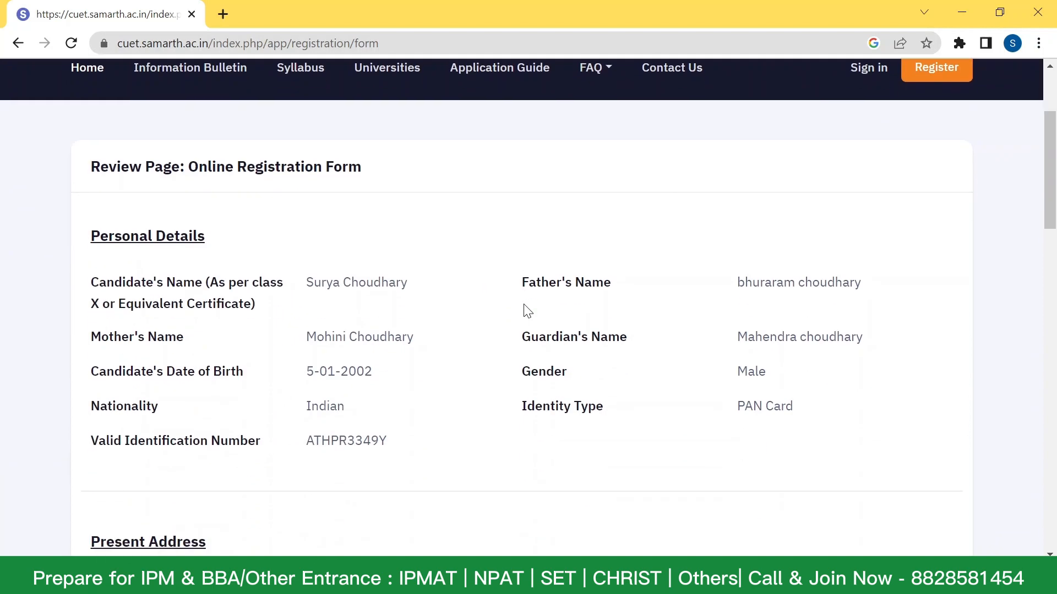
pyautogui.scroll(-9, 527, 312)
pyautogui.scroll(-5, 524, 307)
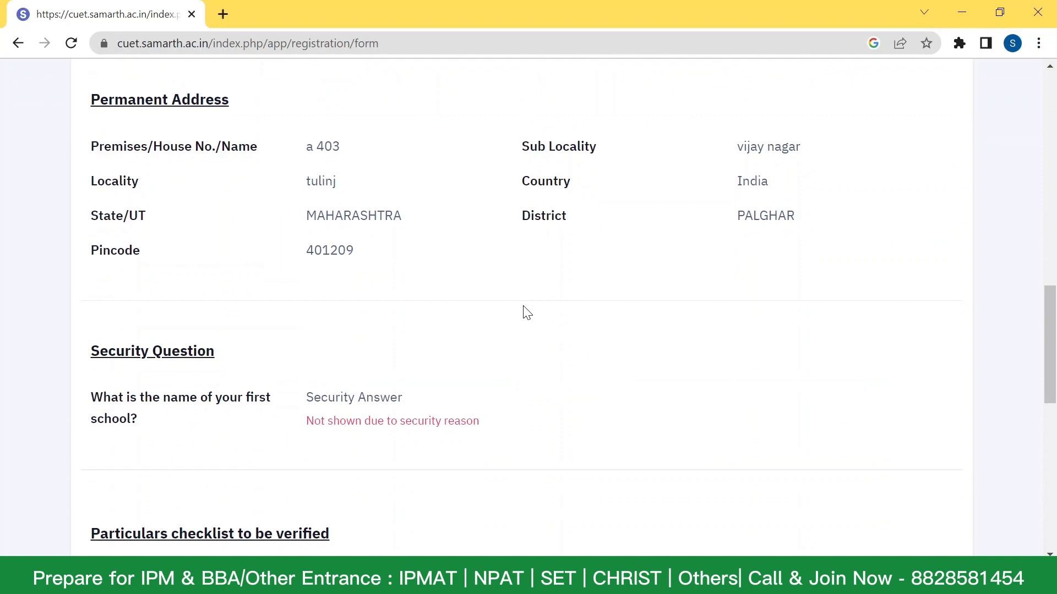
pyautogui.scroll(-6, 526, 311)
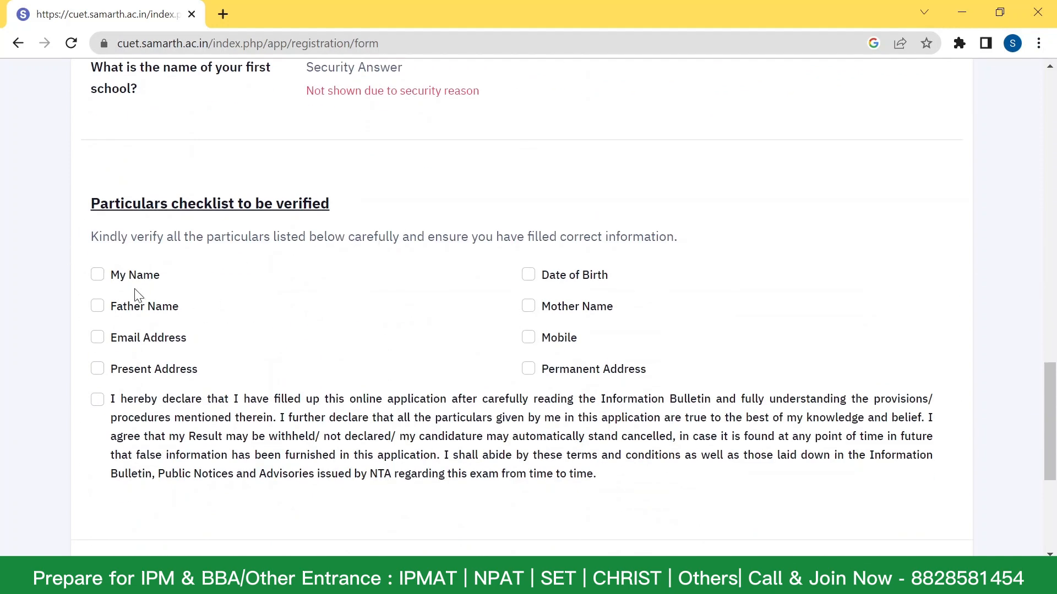
# - Tick name, father's and mother's names, e-mail, date of birth, both addresses, and the declaration
pyautogui.click(98, 275)
pyautogui.click(97, 305)
pyautogui.click(98, 338)
pyautogui.click(98, 369)
pyautogui.click(528, 275)
pyautogui.click(528, 306)
pyautogui.click(528, 369)
pyautogui.scroll(-1, 251, 350)
pyautogui.click(97, 317)
pyautogui.scroll(-2, 476, 333)
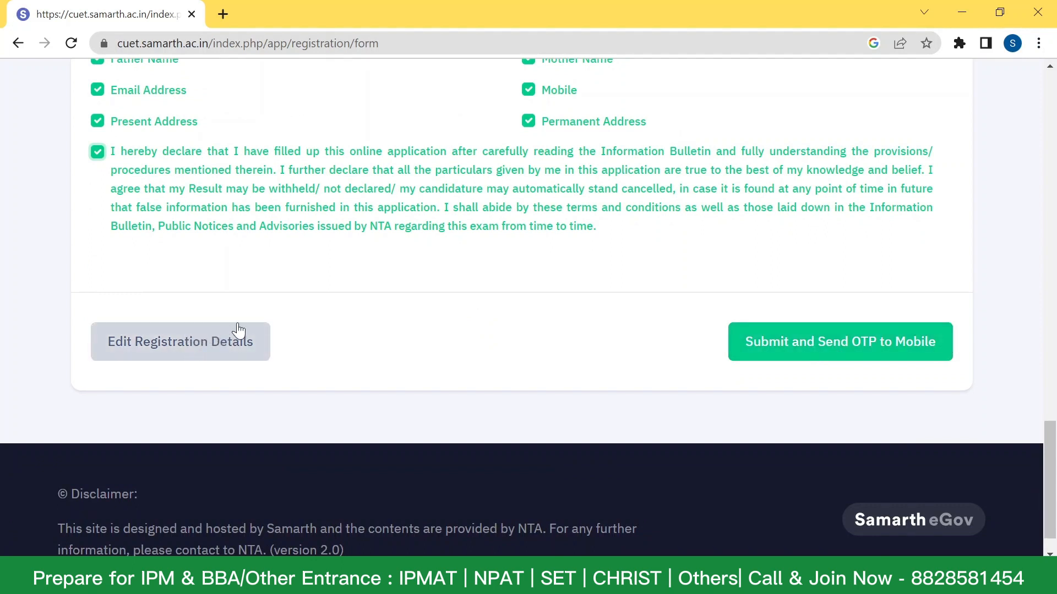
pyautogui.scroll(2, 238, 329)
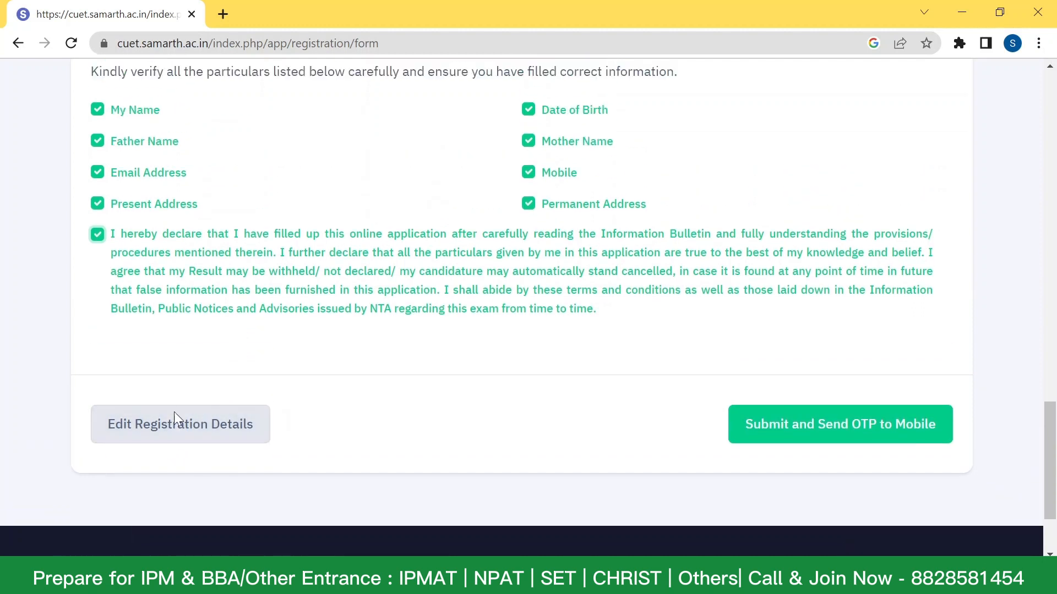
# - Submit the registration and confirm sending the OTP to the mobile
pyautogui.click(795, 426)
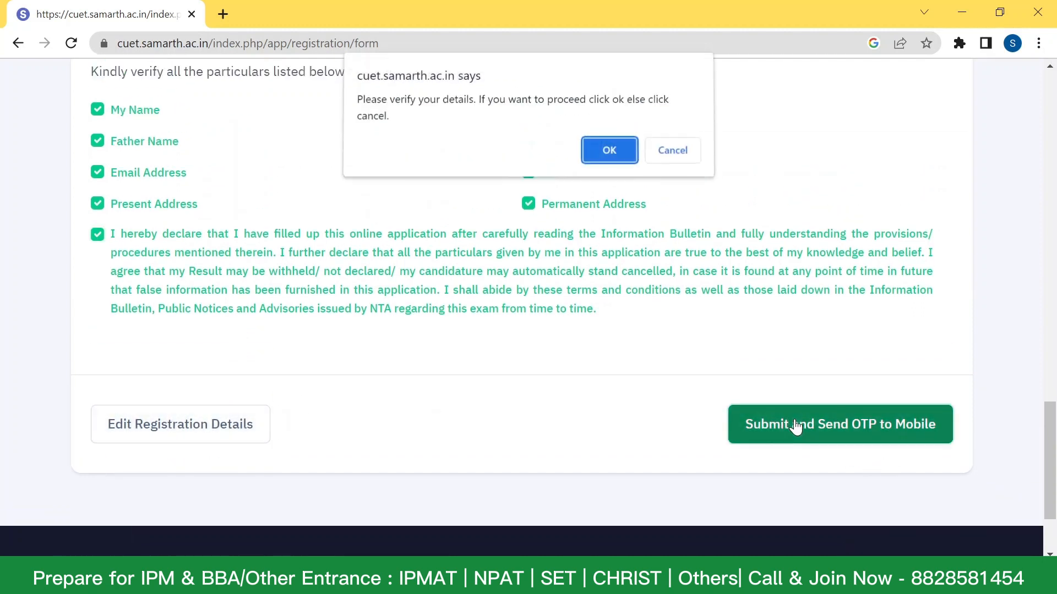
pyautogui.click(602, 154)
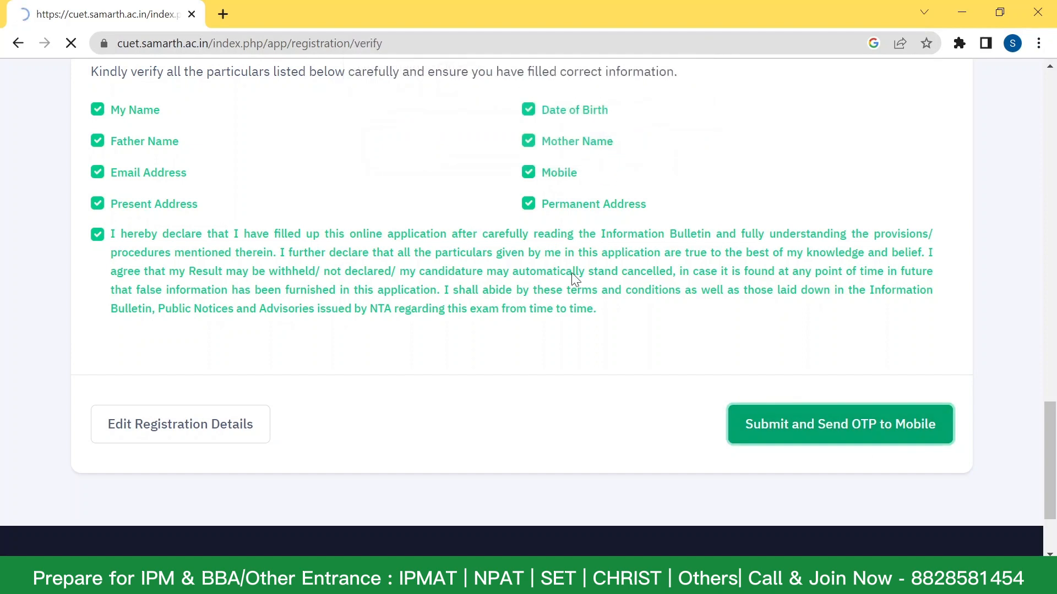
pyautogui.moveTo(247, 285); pyautogui.dragTo(462, 290)
pyautogui.click(465, 315)
# - Enter the received mobile OTP and the security pin, then submit
pyautogui.scroll(-15, 466, 315)
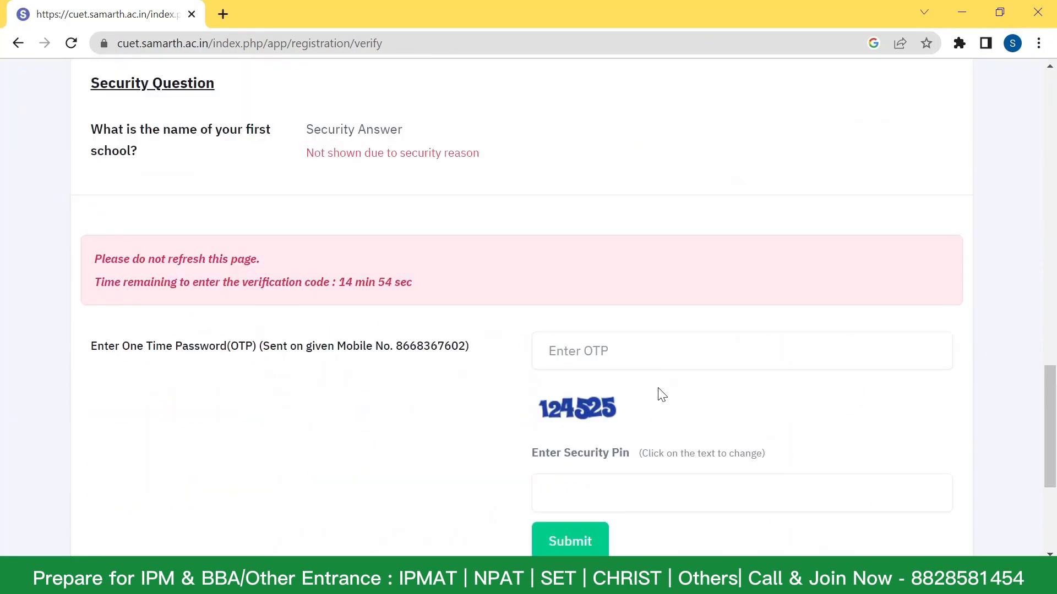
pyautogui.click(600, 346)
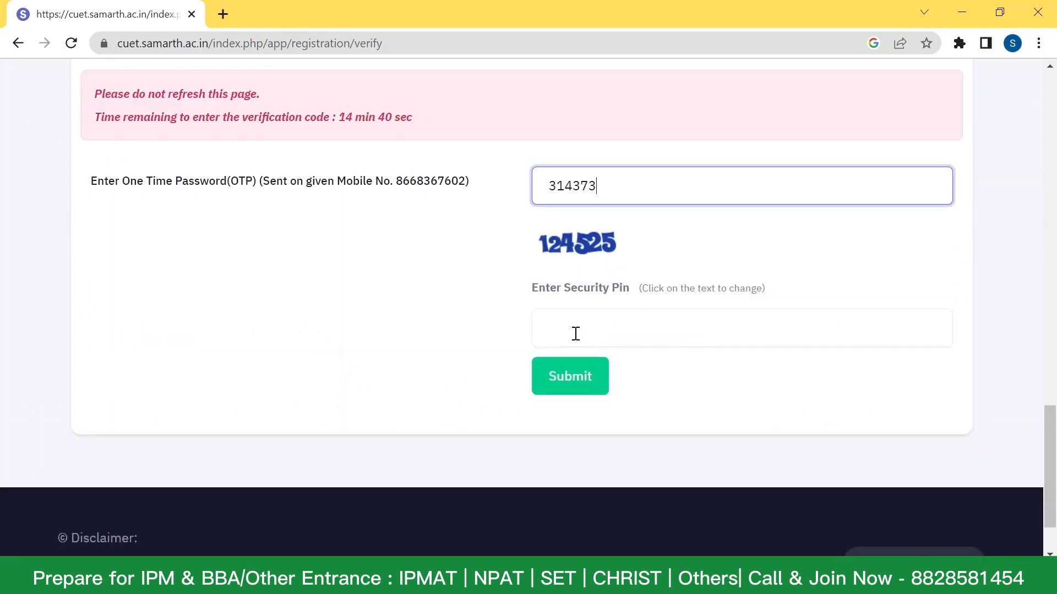
pyautogui.click(573, 331)
pyautogui.click(579, 375)
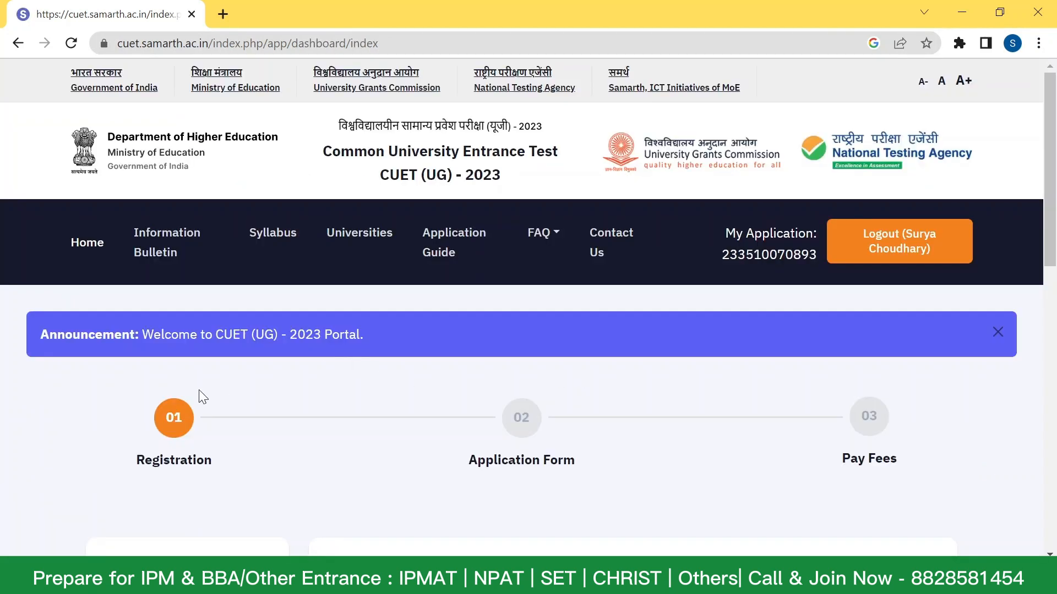
# - Look over the applicant dashboard showing Online Registration completed
pyautogui.scroll(-3, 200, 389)
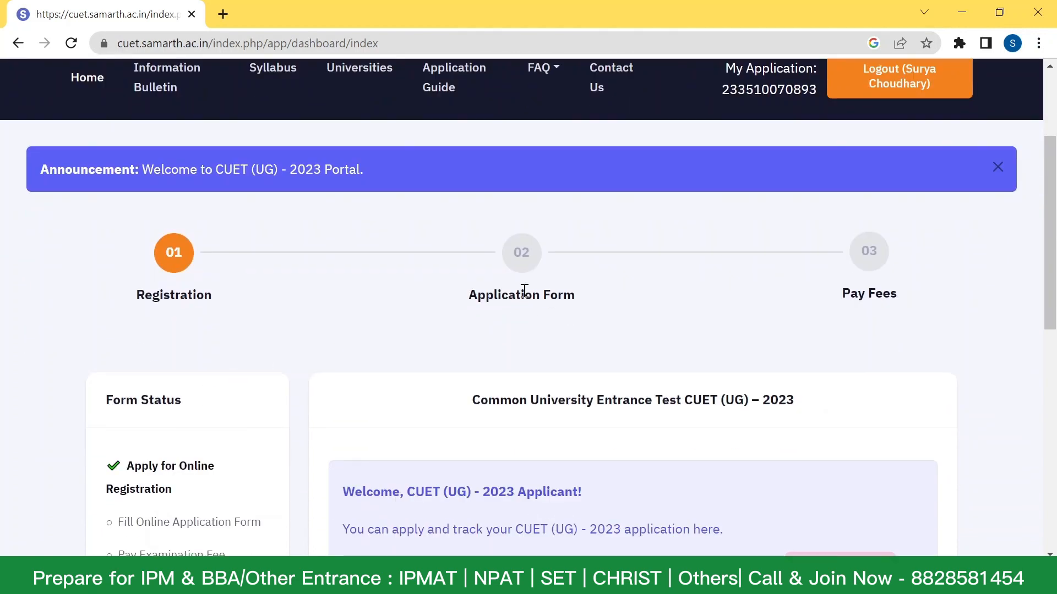
pyautogui.scroll(3, 524, 292)
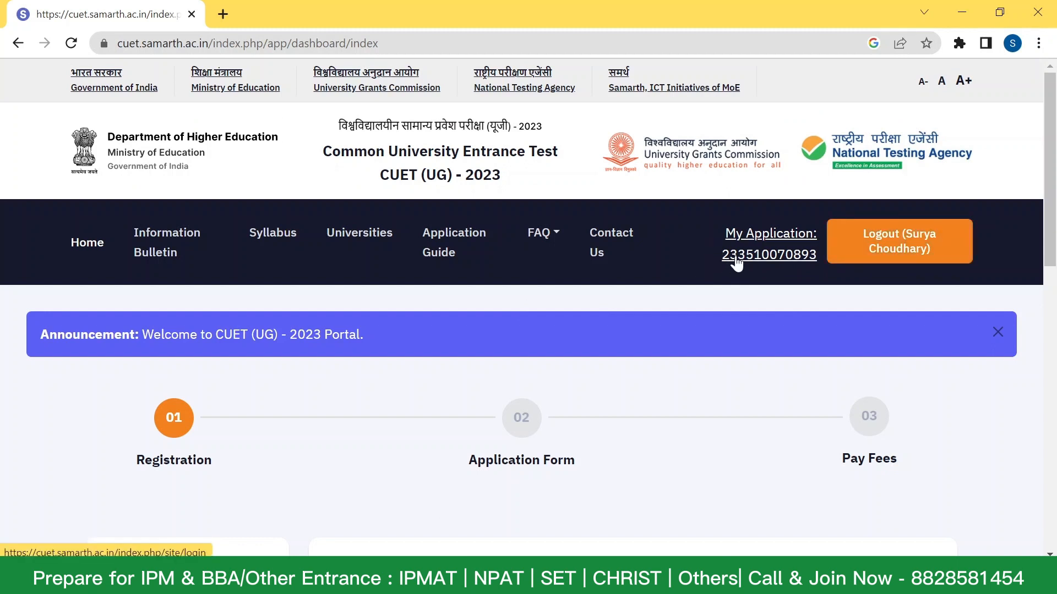
pyautogui.scroll(-5, 513, 232)
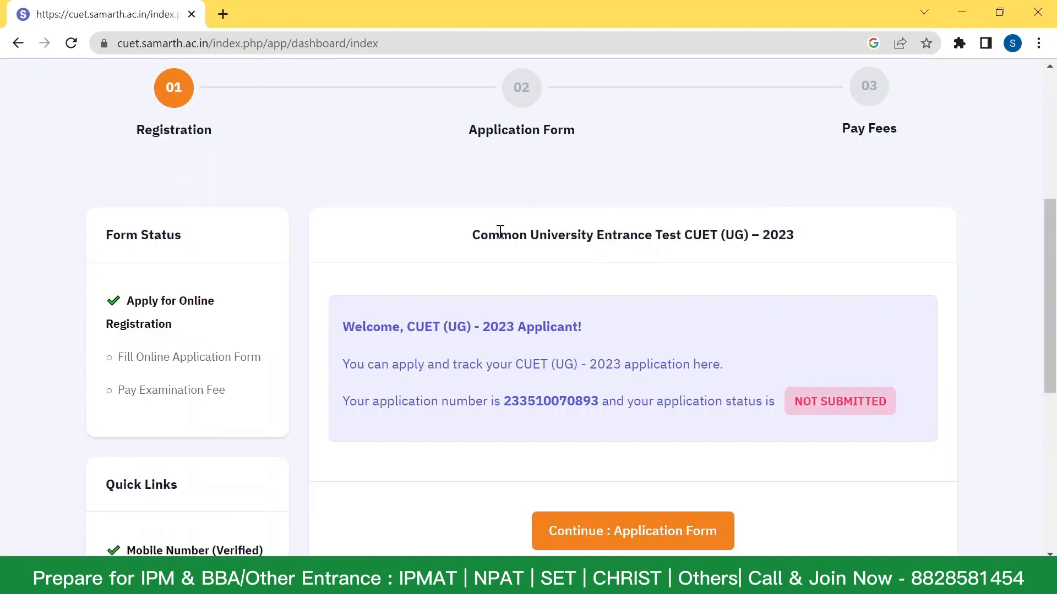
pyautogui.moveTo(481, 234); pyautogui.dragTo(804, 257)
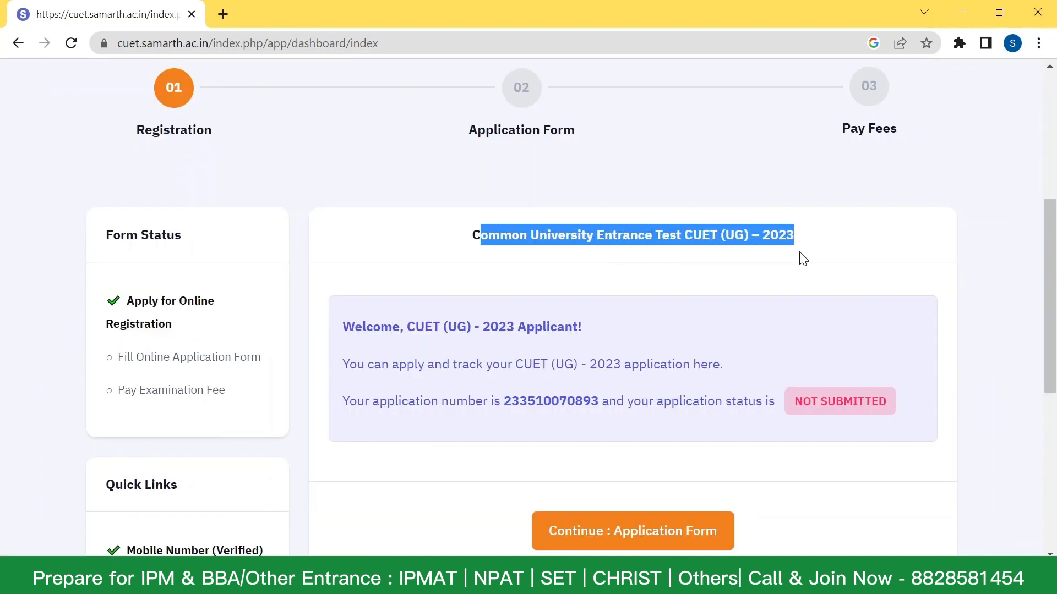
pyautogui.scroll(-1, 543, 346)
pyautogui.scroll(-1, 542, 344)
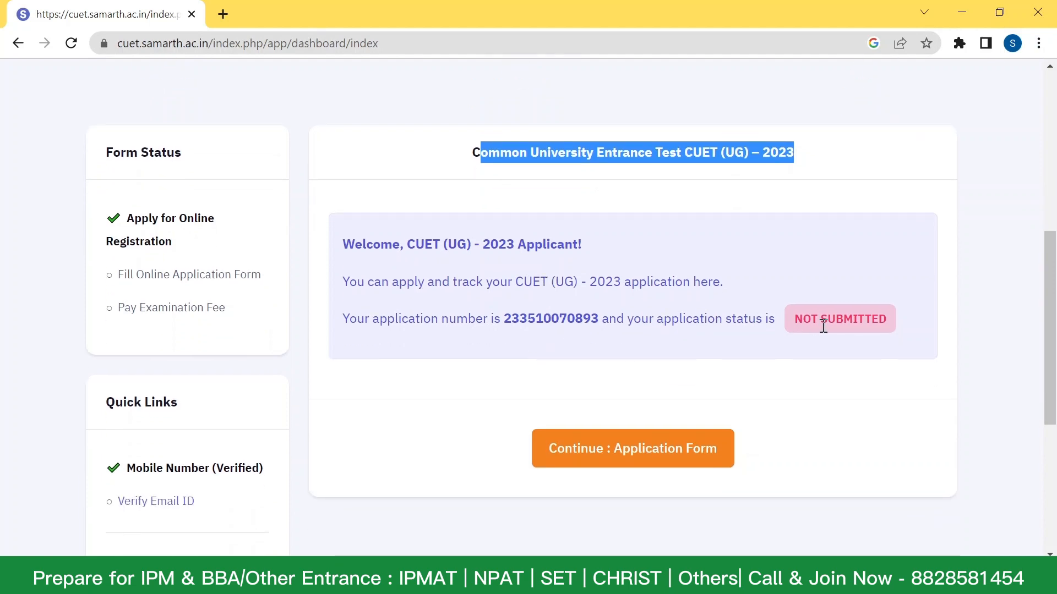
# - Open the application form and set Category to General/Unreserved and PwBD Candidate to No
pyautogui.click(663, 446)
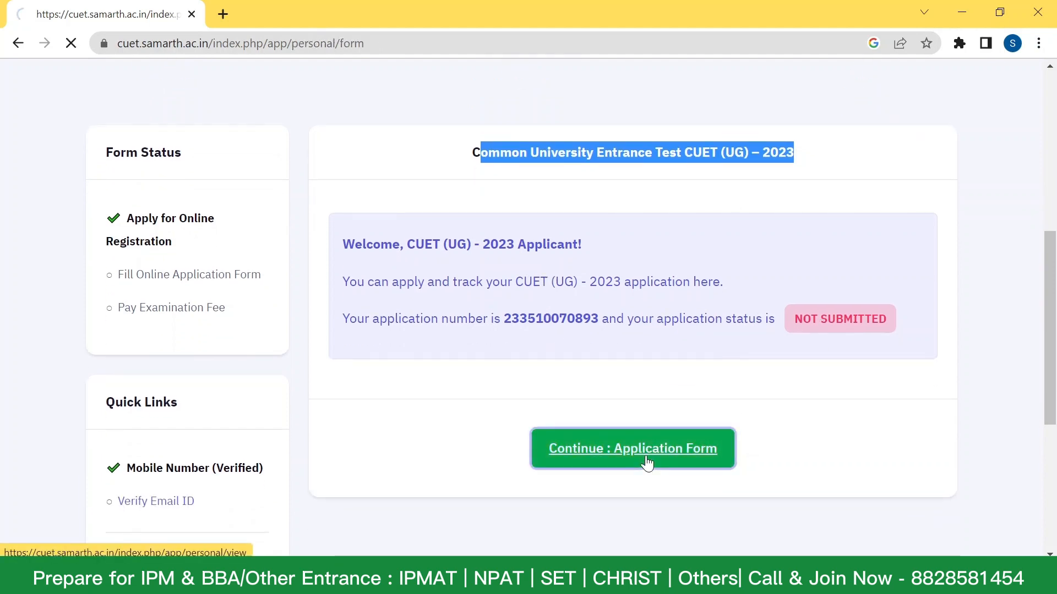
pyautogui.scroll(-4, 514, 323)
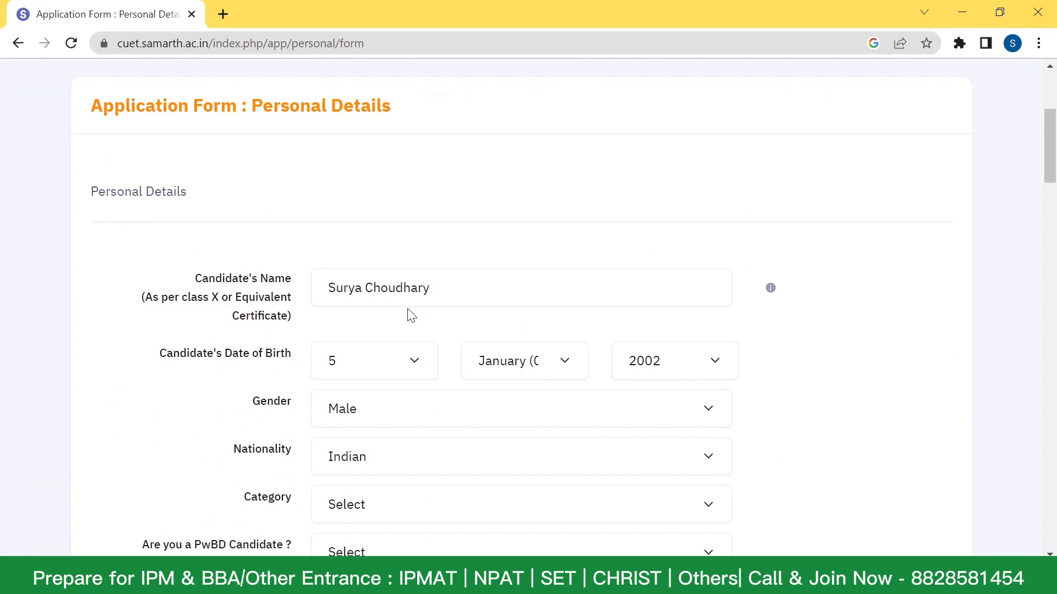
pyautogui.scroll(-4, 457, 286)
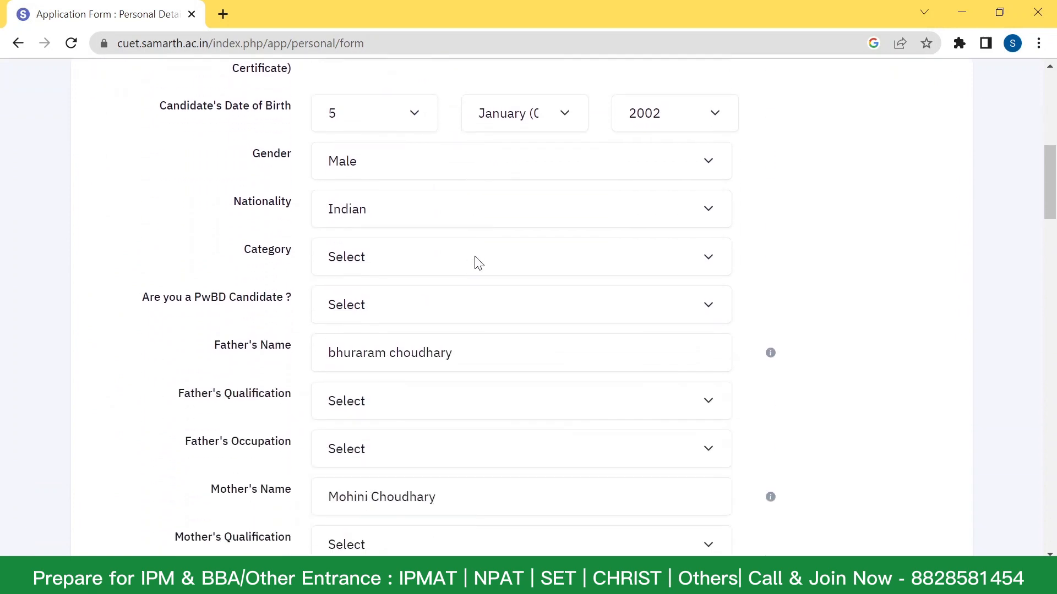
pyautogui.click(384, 265)
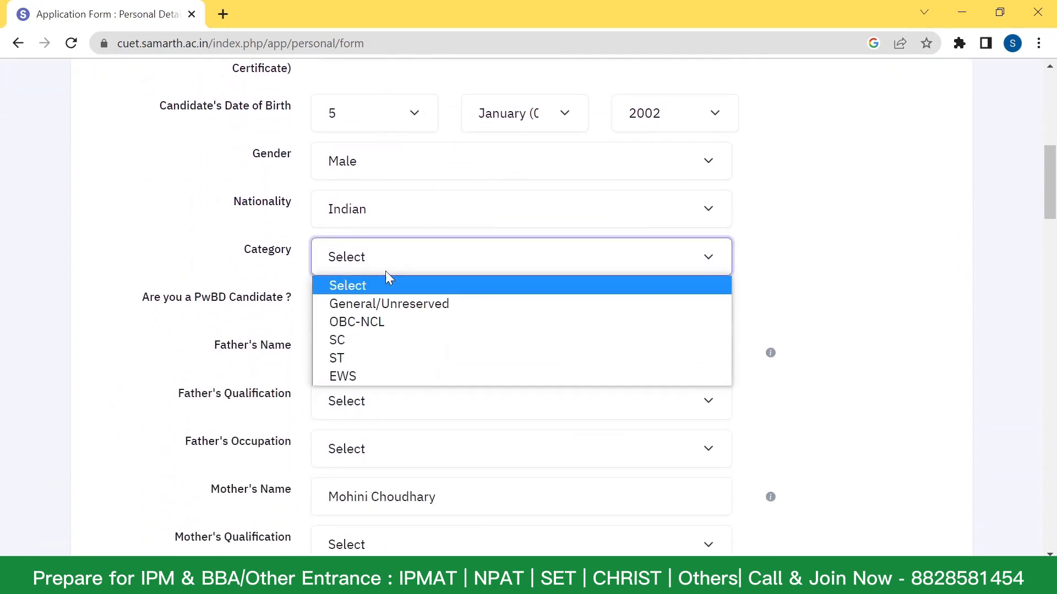
pyautogui.click(384, 320)
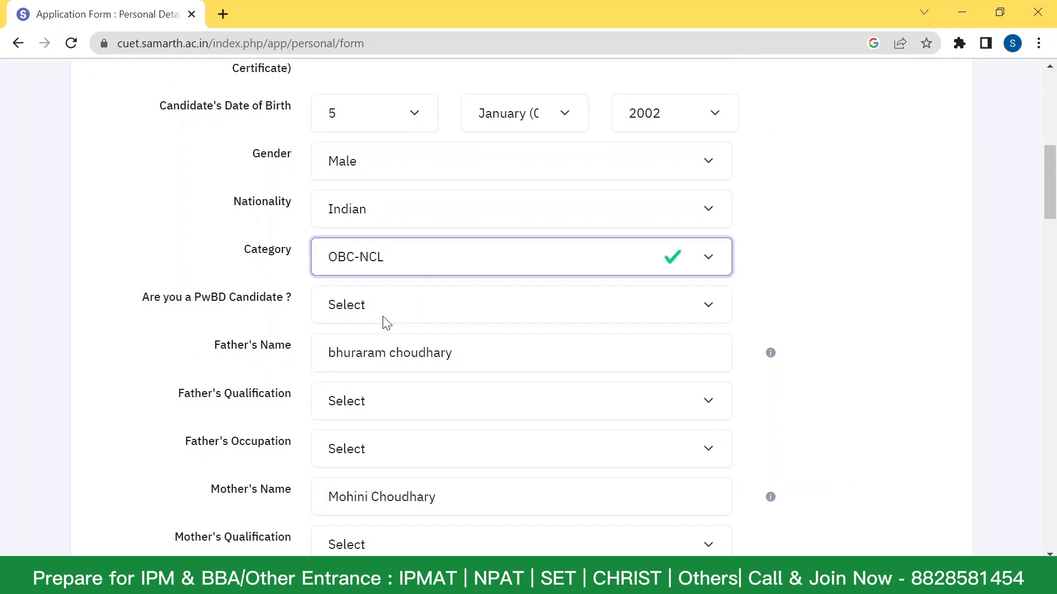
pyautogui.click(391, 262)
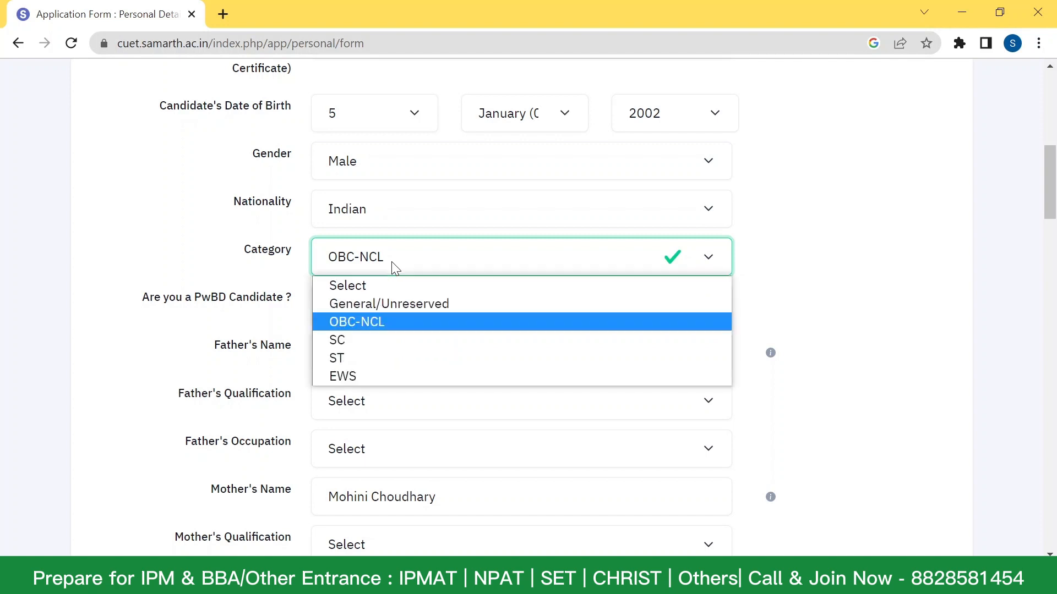
pyautogui.click(391, 305)
pyautogui.click(391, 307)
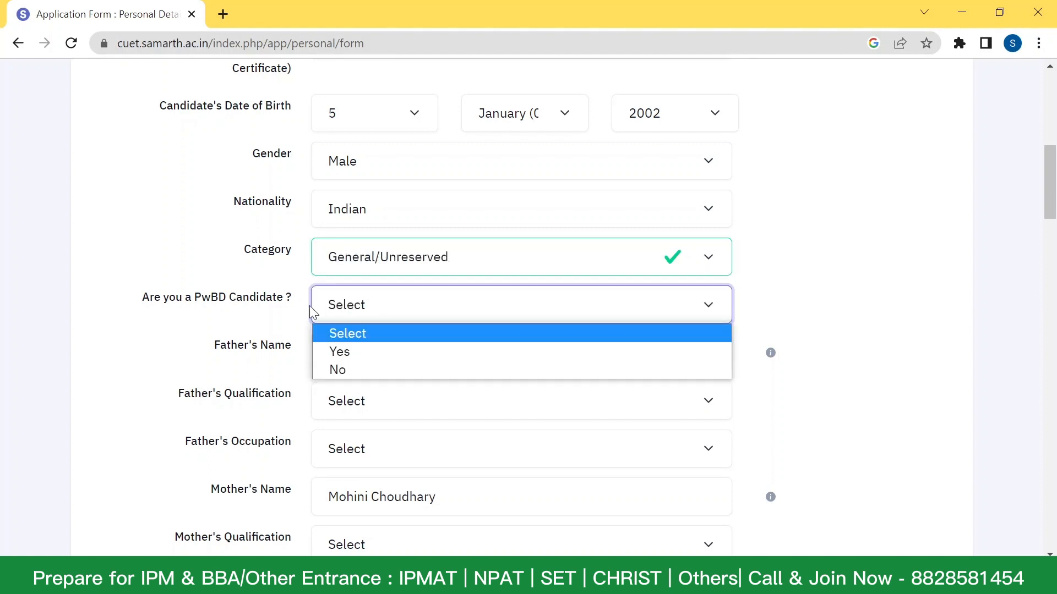
pyautogui.click(360, 370)
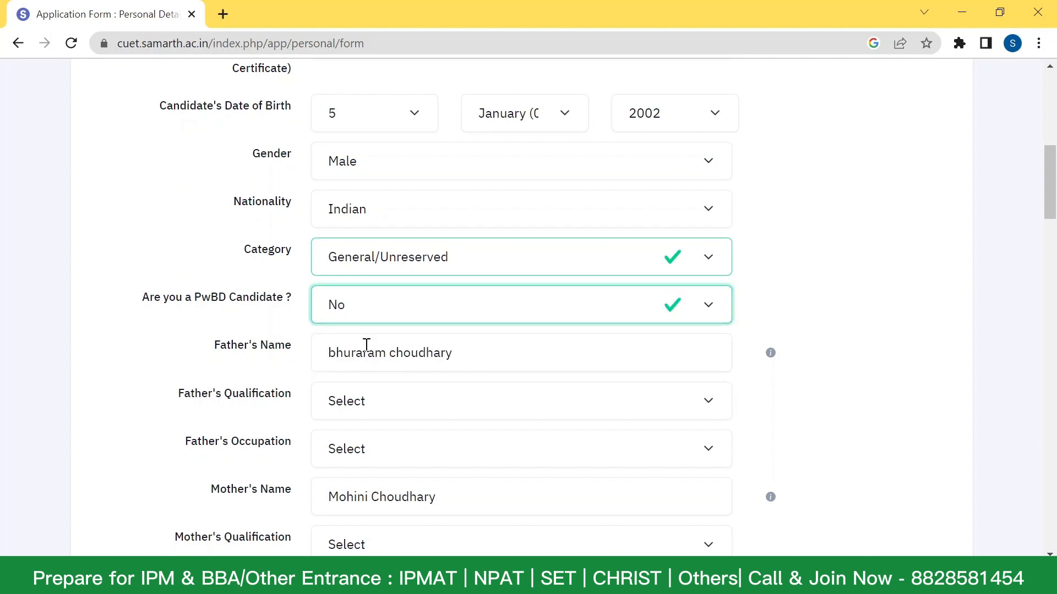
# - Set father's qualification to Graduate, occupation to Business, and mother's qualification to Graduate
pyautogui.scroll(-1, 355, 385)
pyautogui.click(380, 328)
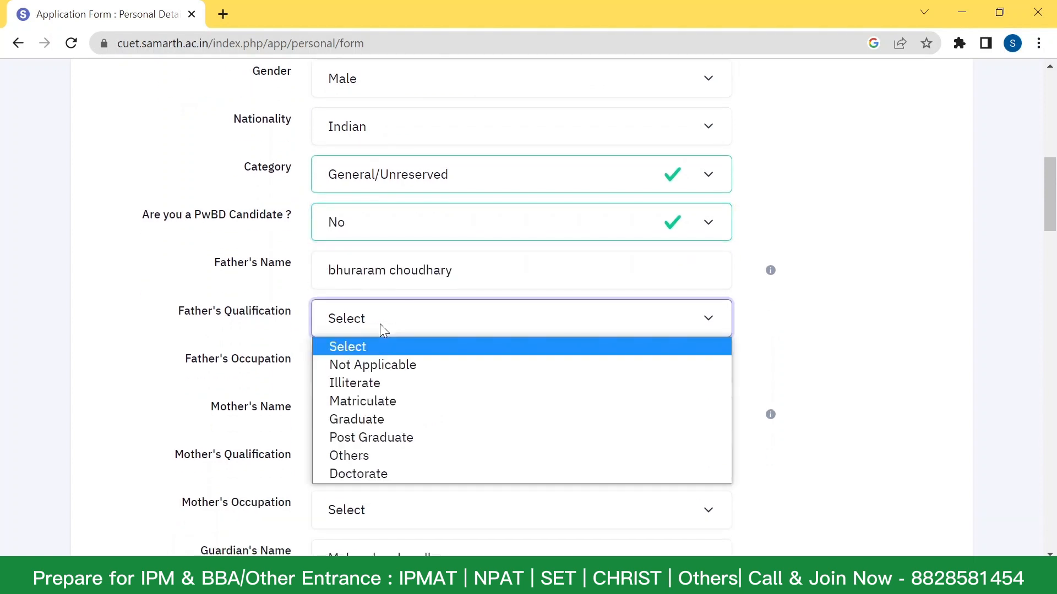
pyautogui.click(404, 420)
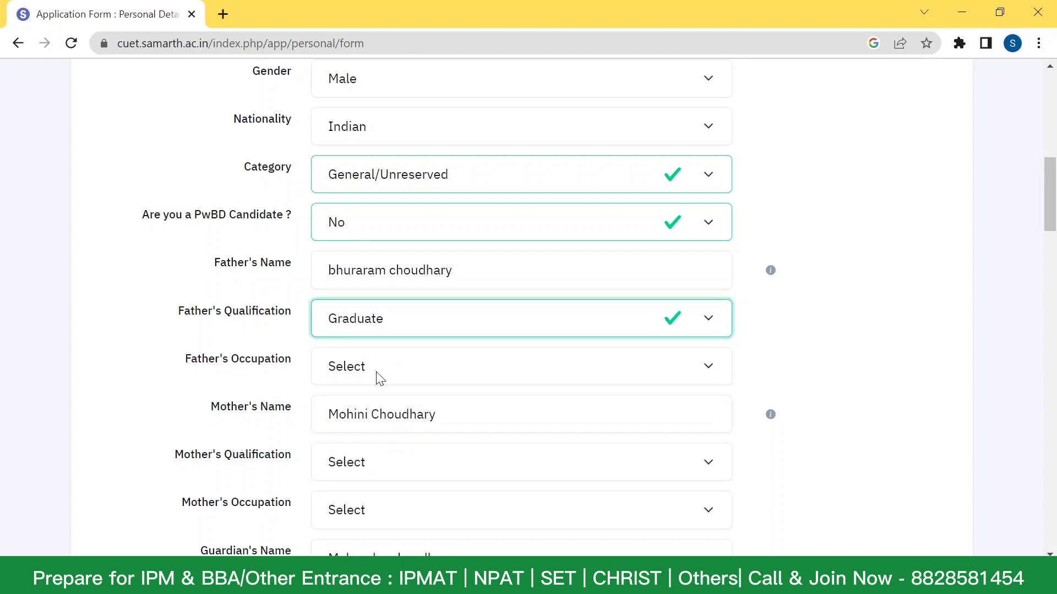
pyautogui.scroll(-1, 342, 340)
pyautogui.click(370, 292)
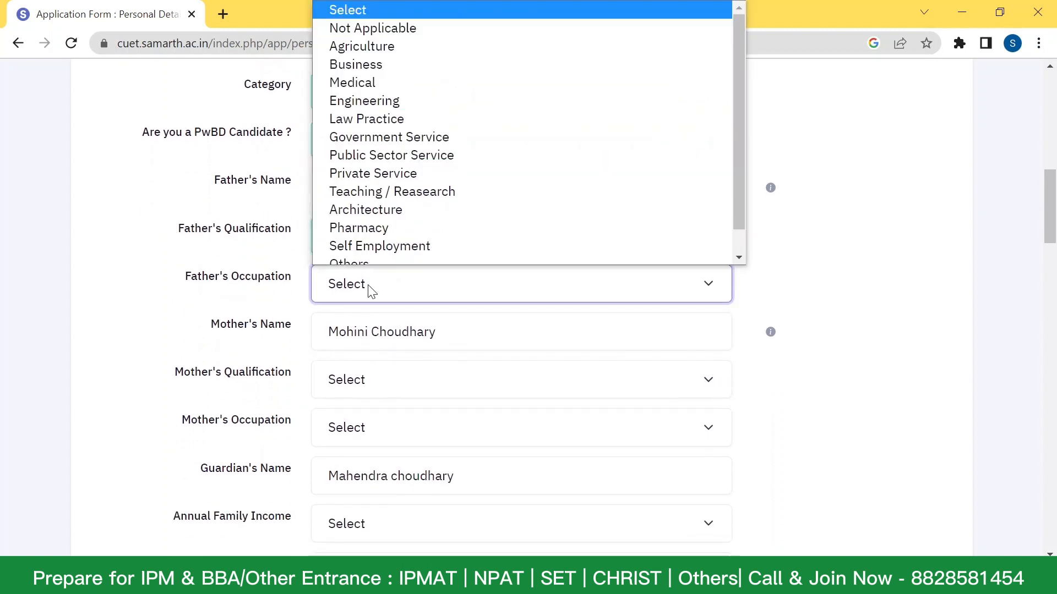
pyautogui.click(418, 55)
pyautogui.click(366, 385)
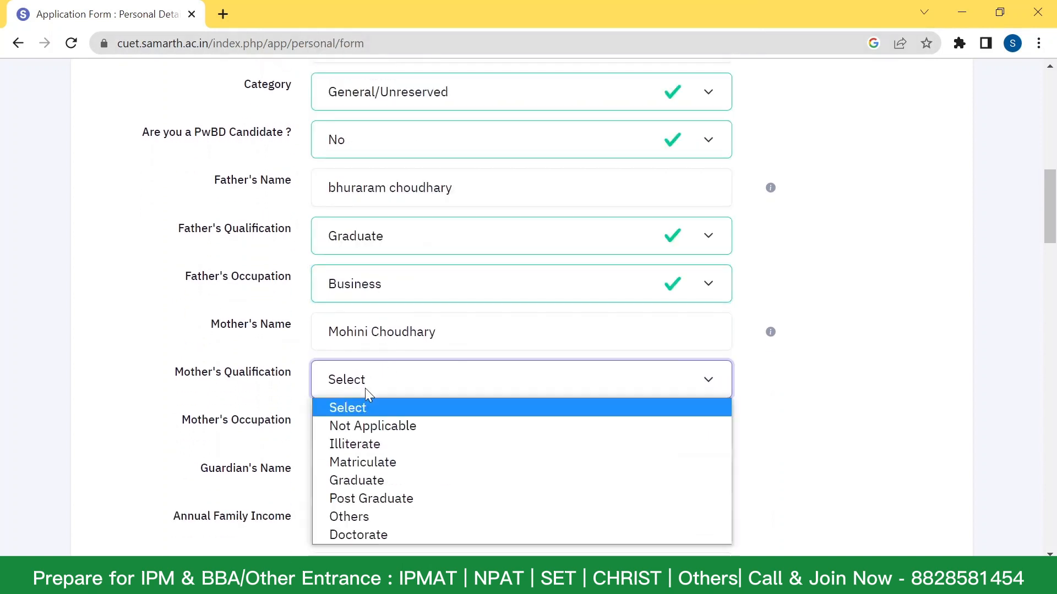
pyautogui.click(385, 481)
# - Set family income to RS. 400001 - 500000, twin to No, and domicile to MAHARASHTRA
pyautogui.scroll(-5, 380, 275)
pyautogui.click(383, 281)
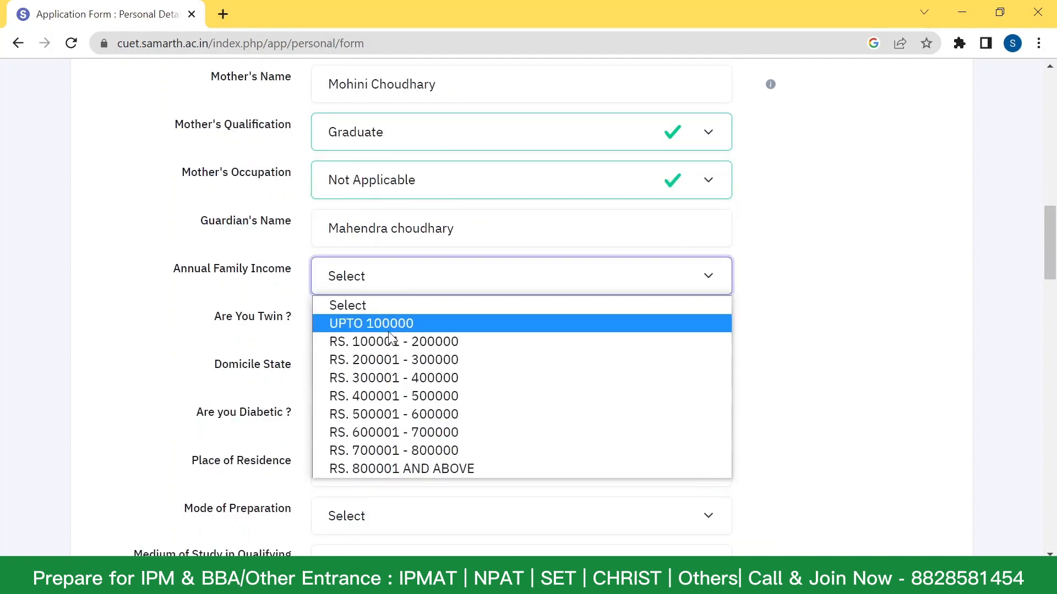
pyautogui.click(411, 396)
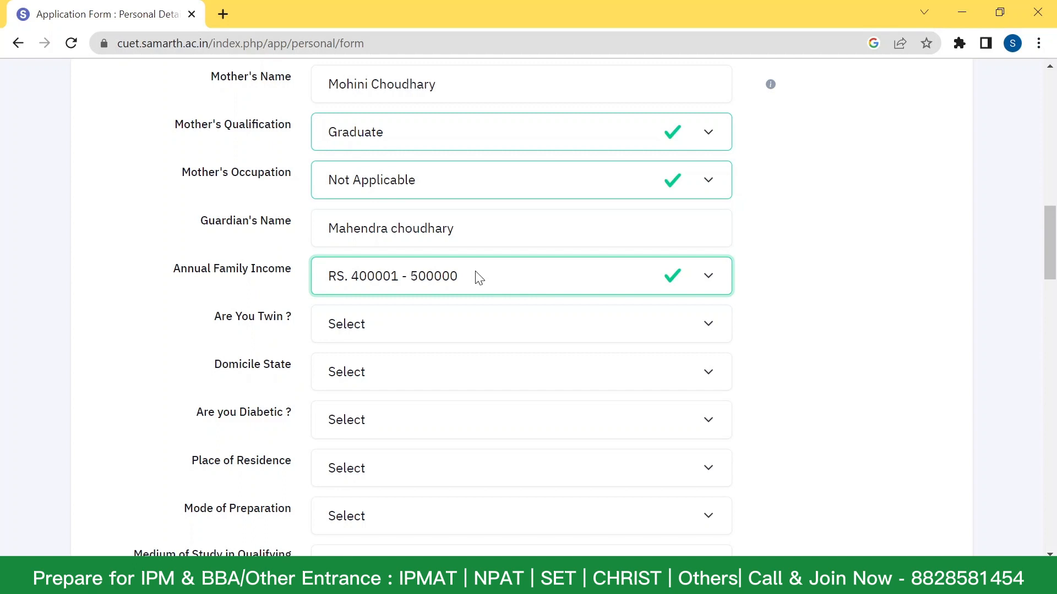
pyautogui.click(377, 324)
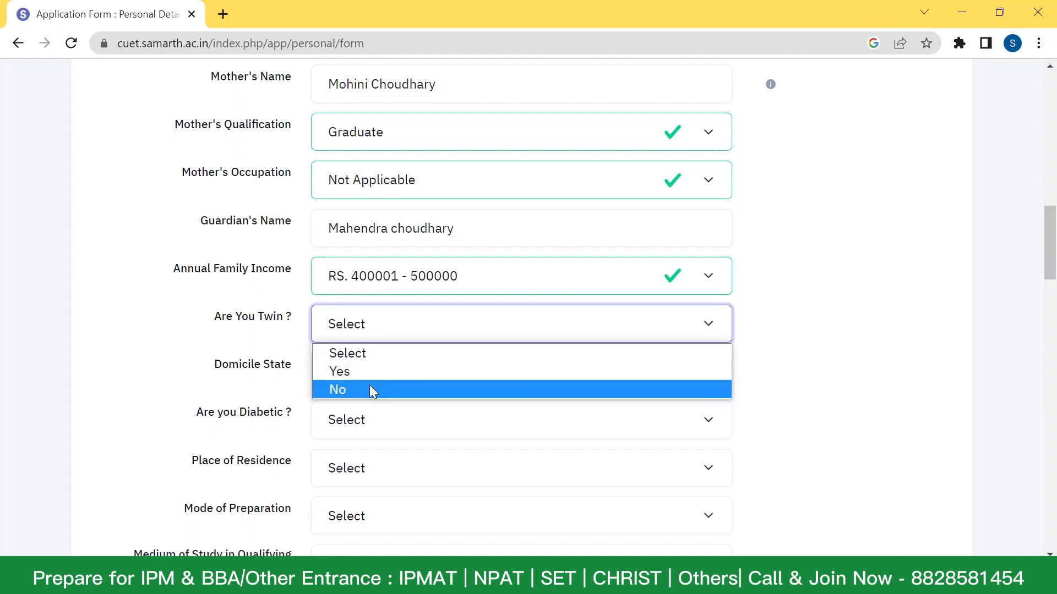
pyautogui.click(370, 390)
pyautogui.click(358, 378)
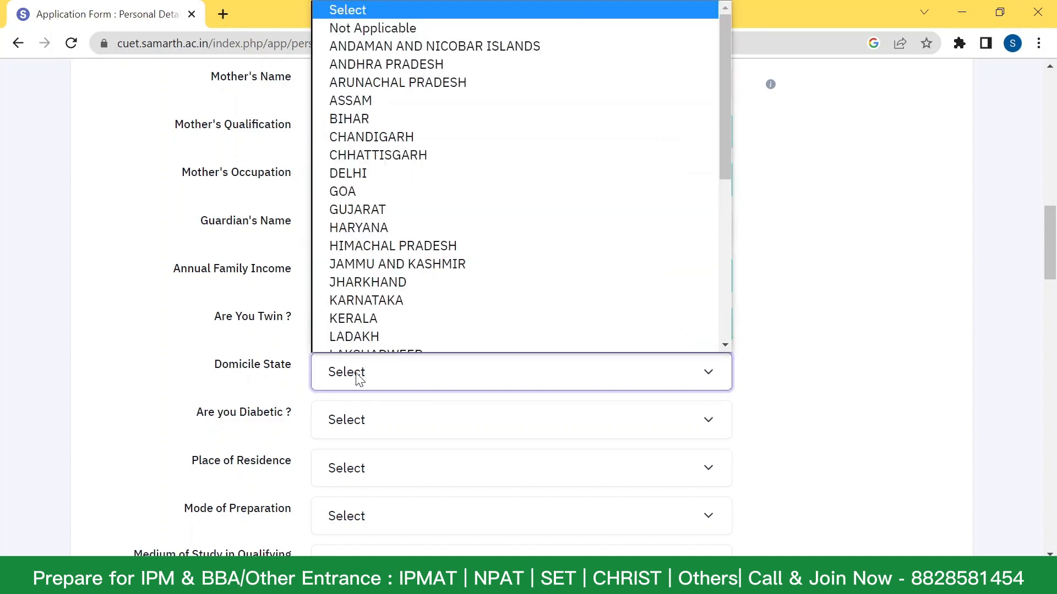
pyautogui.press('m')
pyautogui.press('m')
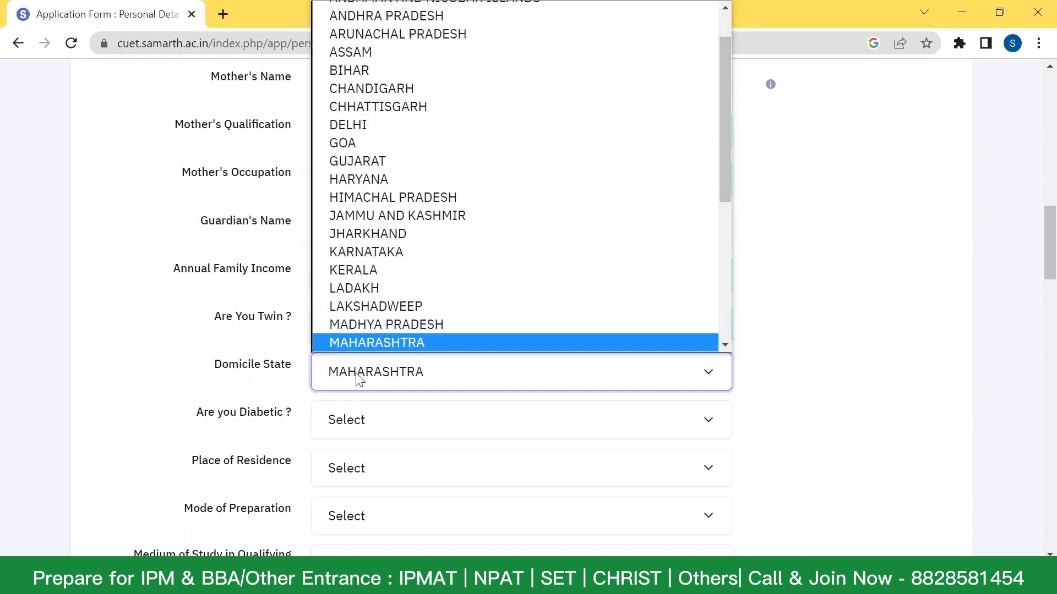
pyautogui.press('Return')
# - Answer Diabetic No, Place of Residence Urban, and Mode of Preparation Online Coaching
pyautogui.scroll(-3, 431, 330)
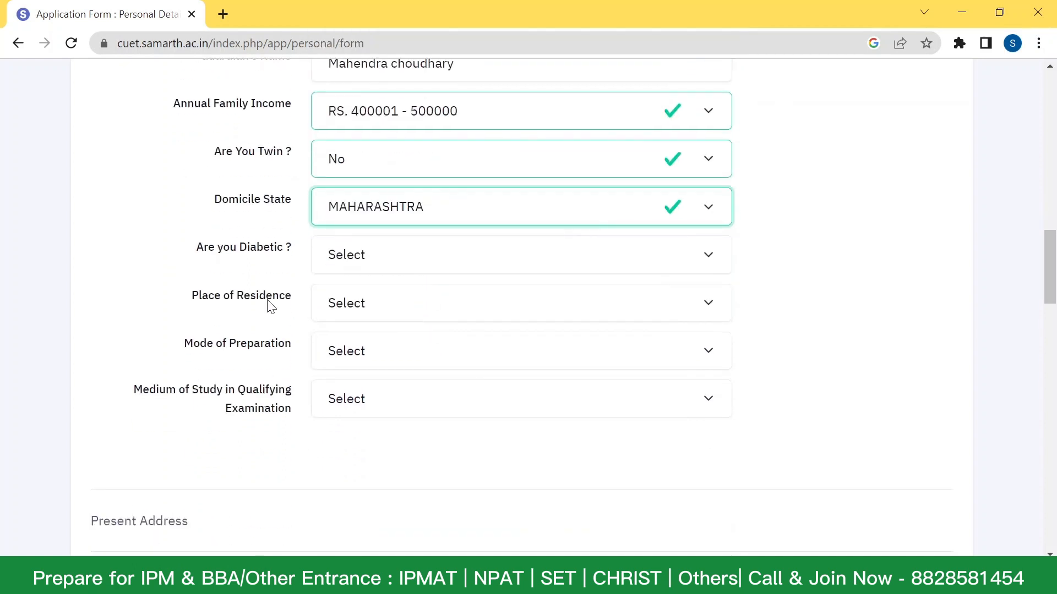
pyautogui.click(365, 261)
pyautogui.click(358, 319)
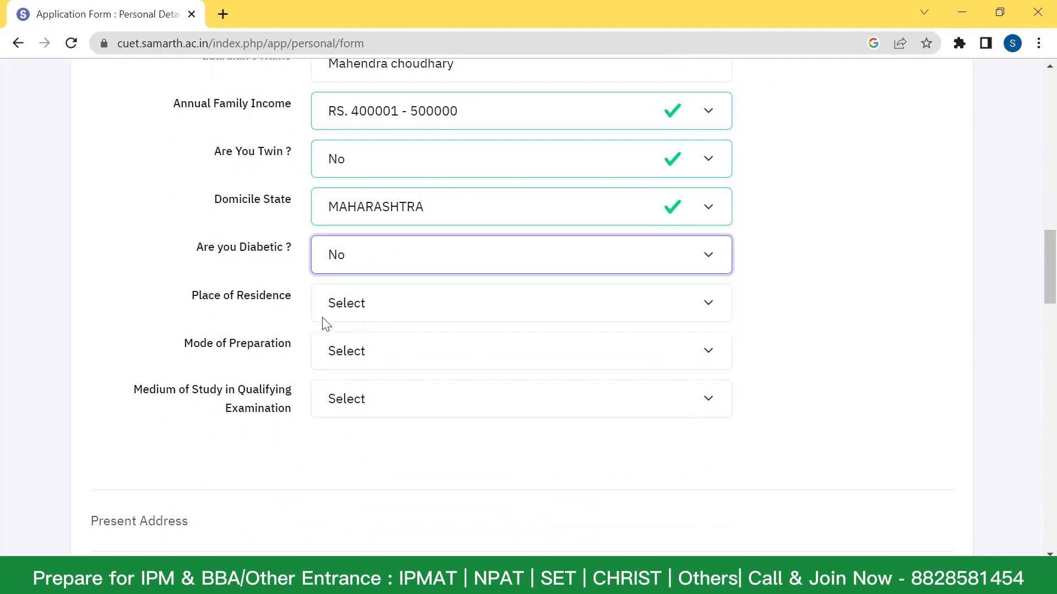
pyautogui.click(369, 306)
pyautogui.click(372, 356)
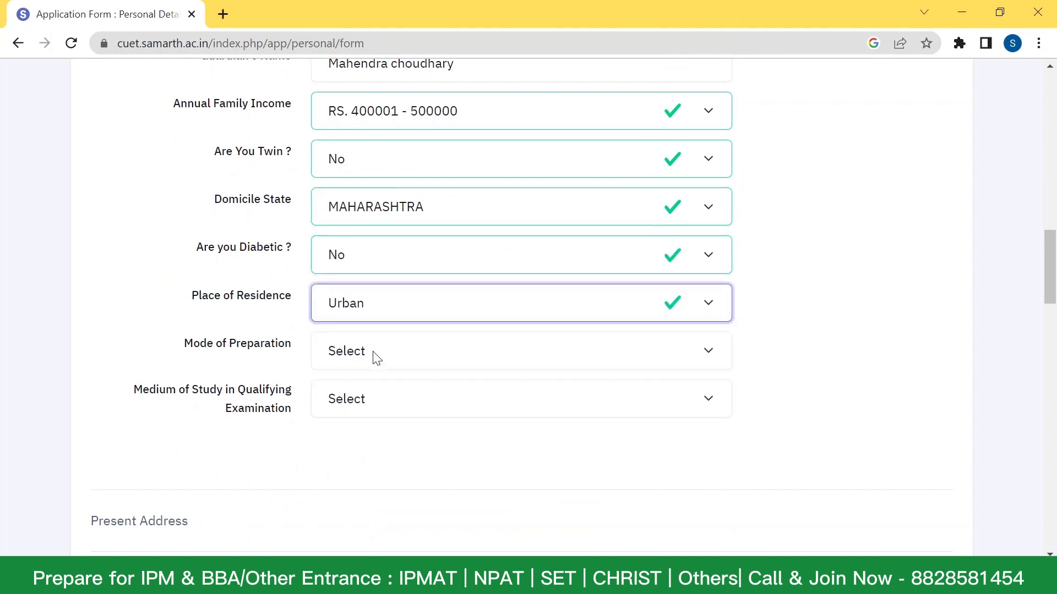
pyautogui.click(368, 353)
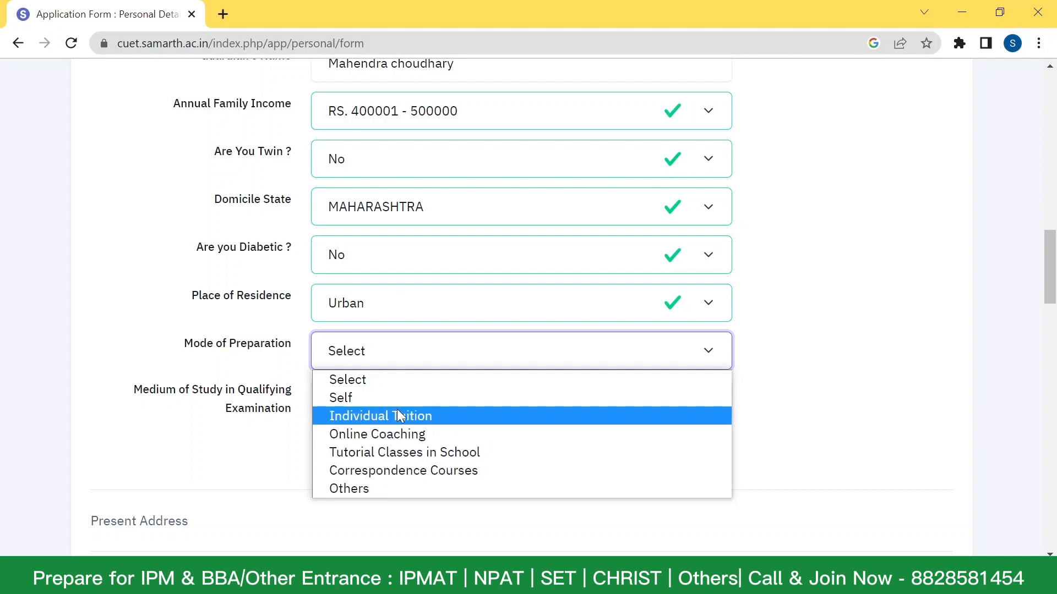
pyautogui.click(413, 435)
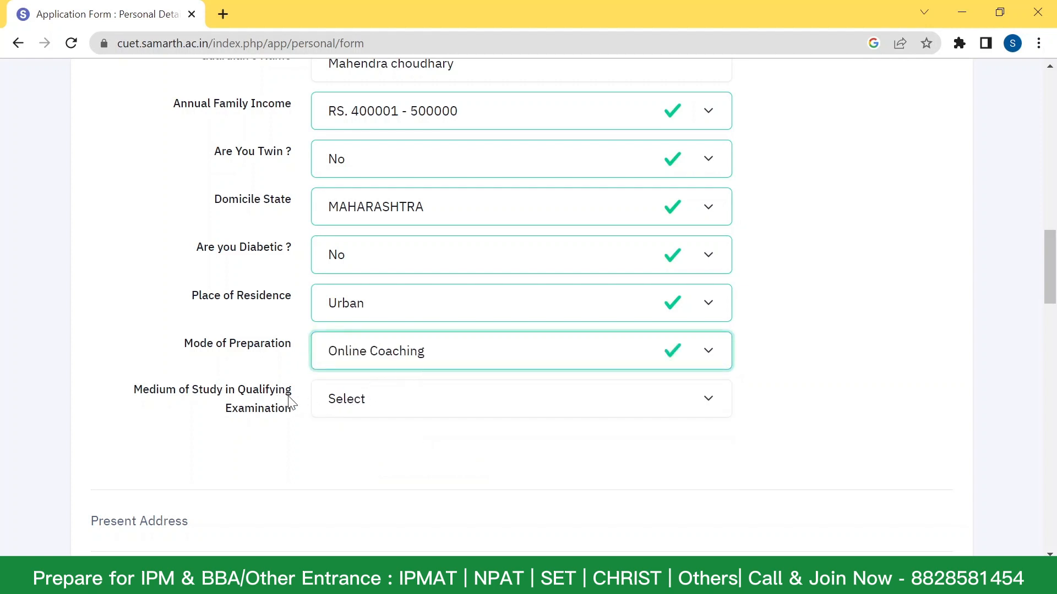
# - Set Medium of Study to English and mark permanent address same as present address
pyautogui.click(378, 398)
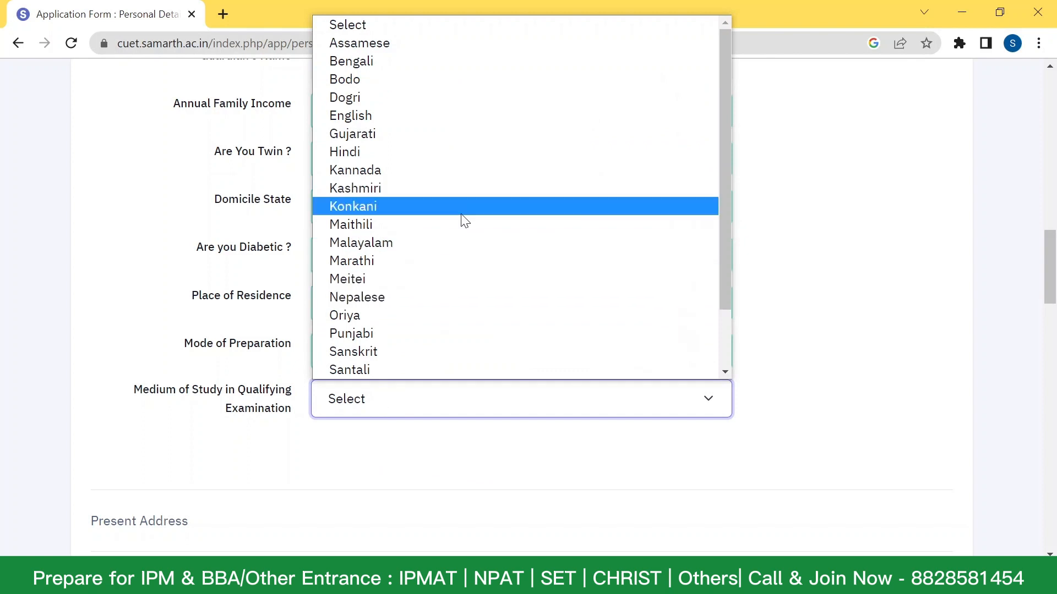
pyautogui.scroll(-2, 459, 239)
pyautogui.scroll(2, 435, 363)
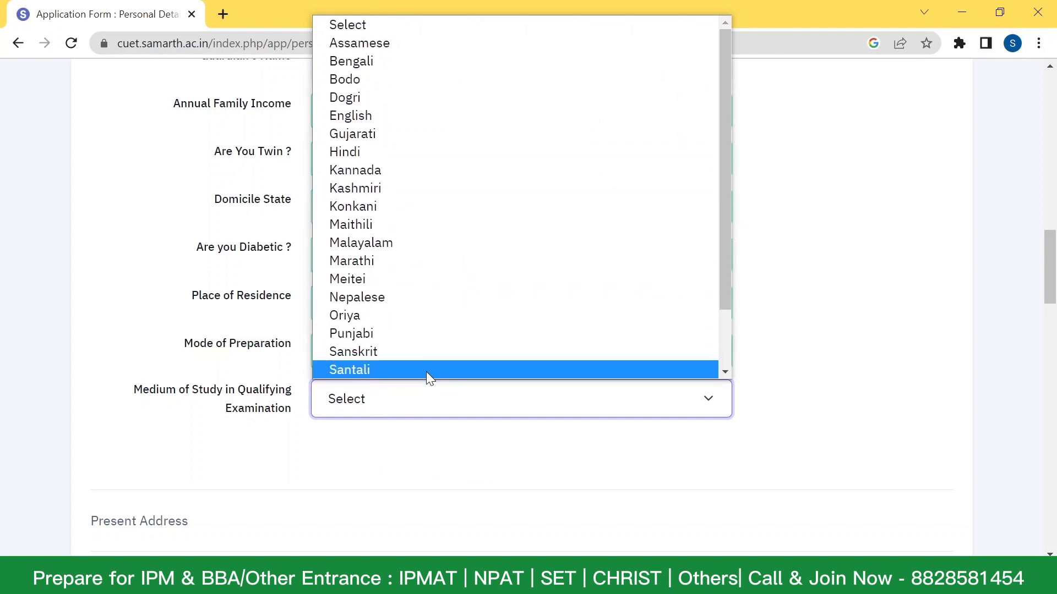
pyautogui.click(416, 113)
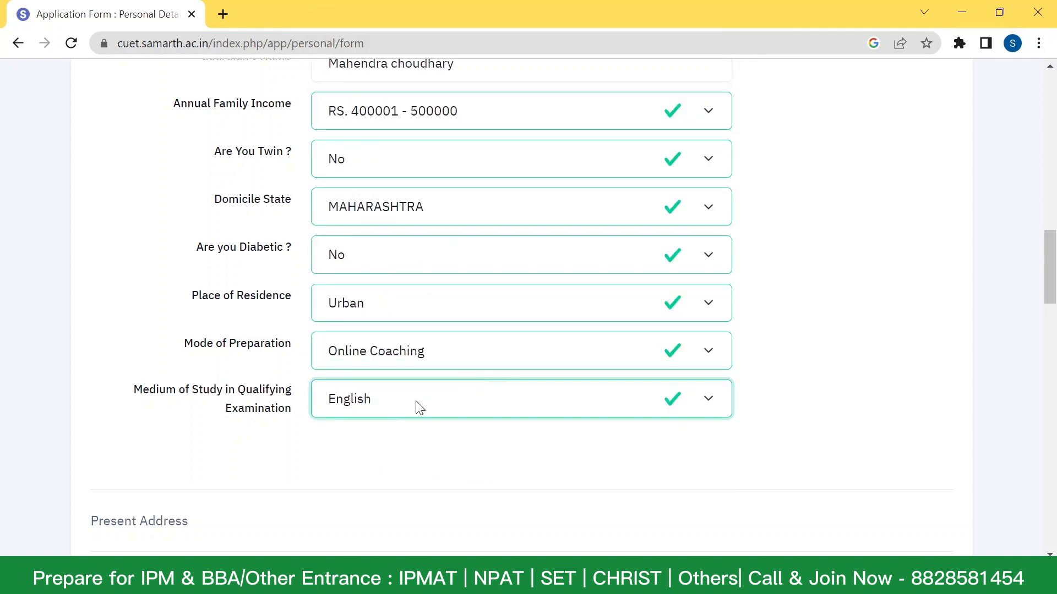
pyautogui.scroll(-5, 432, 394)
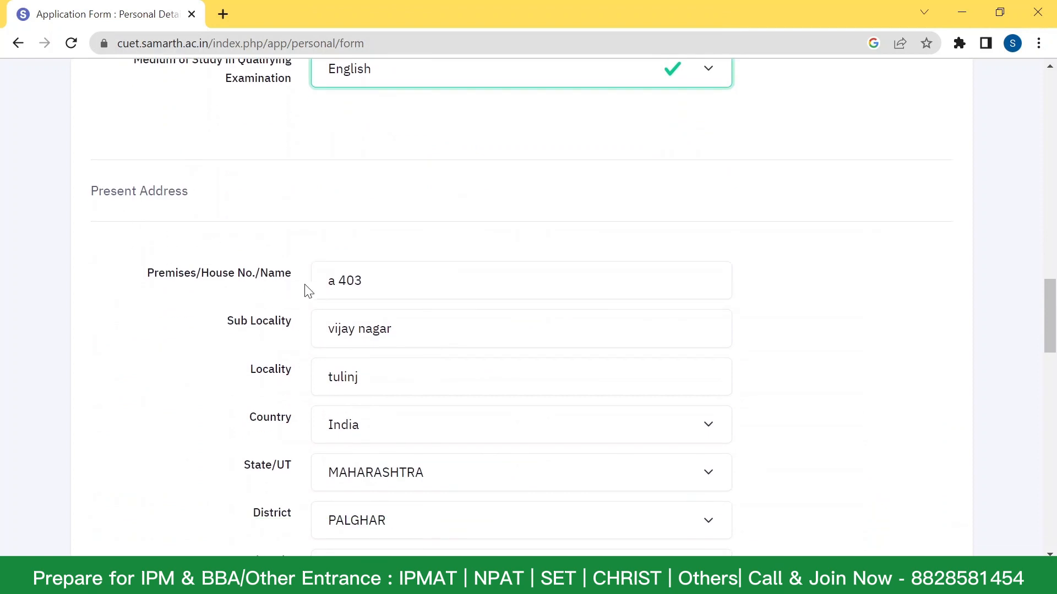
pyautogui.scroll(3, 308, 281)
pyautogui.click(377, 237)
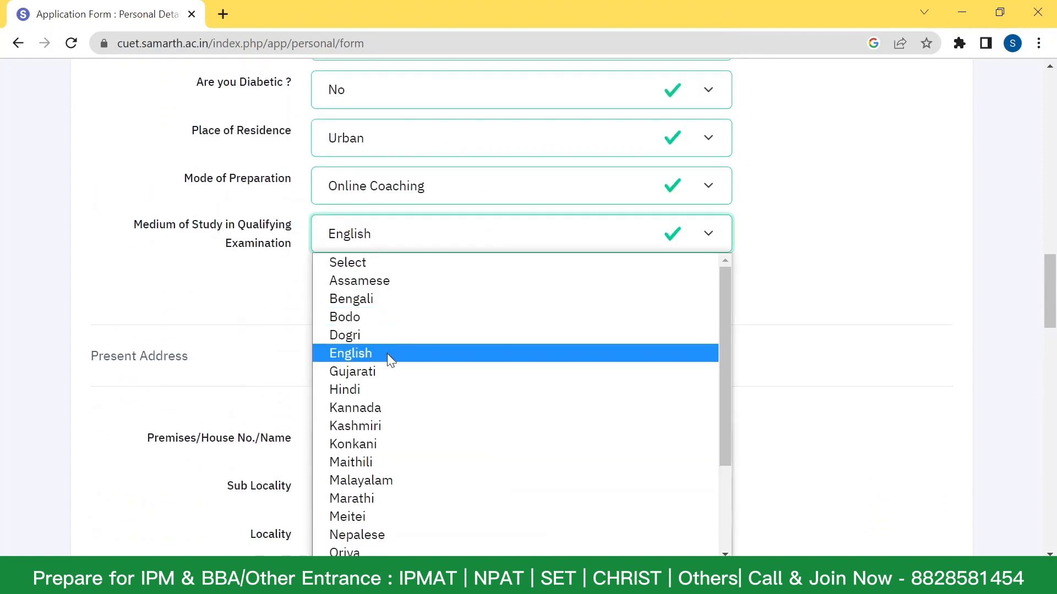
pyautogui.click(388, 355)
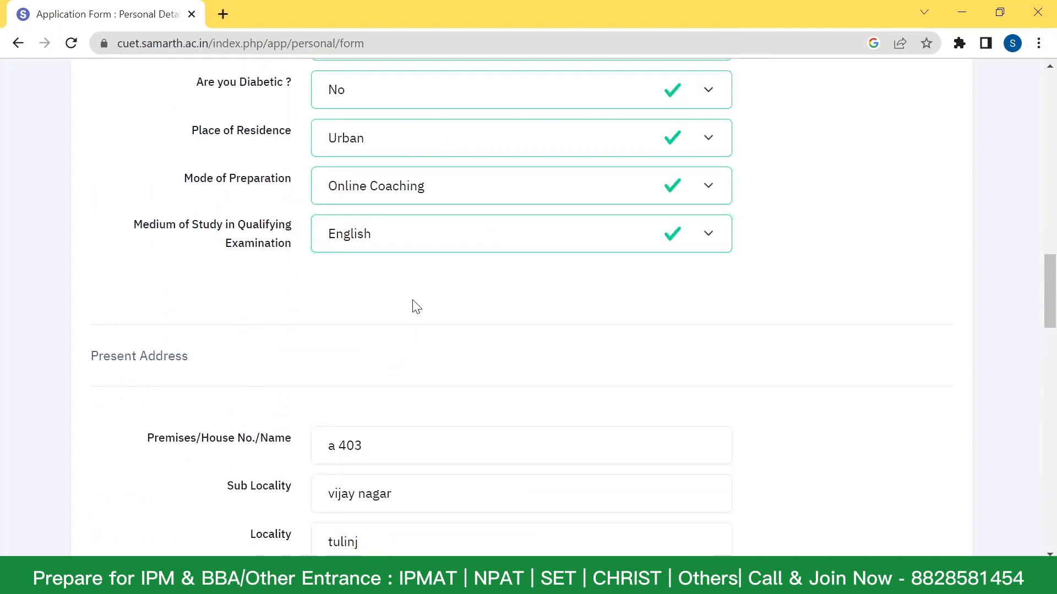
pyautogui.scroll(-4, 417, 306)
pyautogui.scroll(-6, 495, 256)
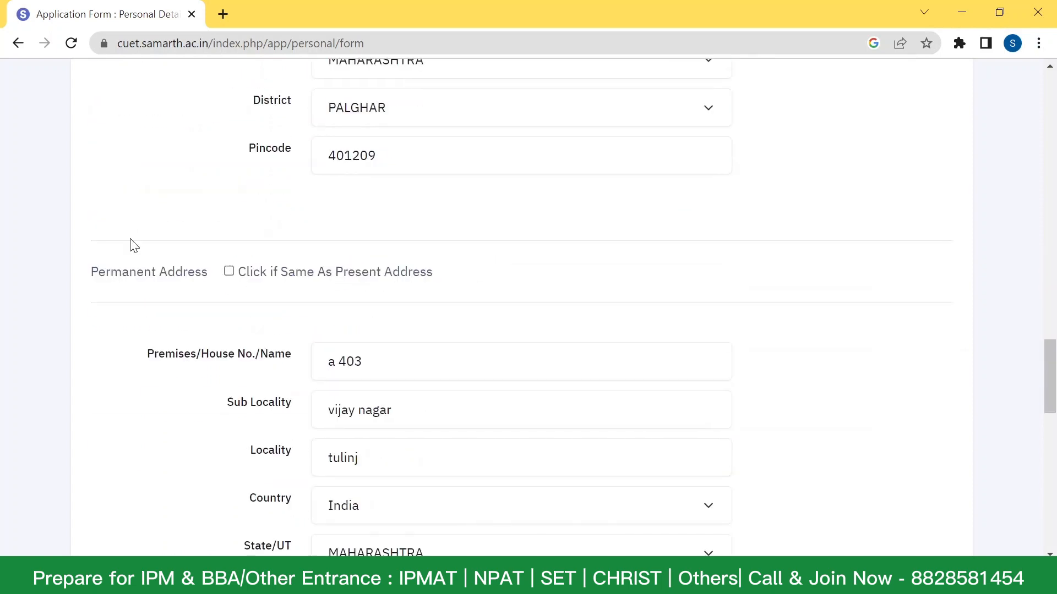
pyautogui.click(229, 271)
# - Answer No for Below Poverty Line, Kashmiri Migrant, and ward of defence personnel
pyautogui.scroll(-1, 408, 272)
pyautogui.scroll(-10, 408, 271)
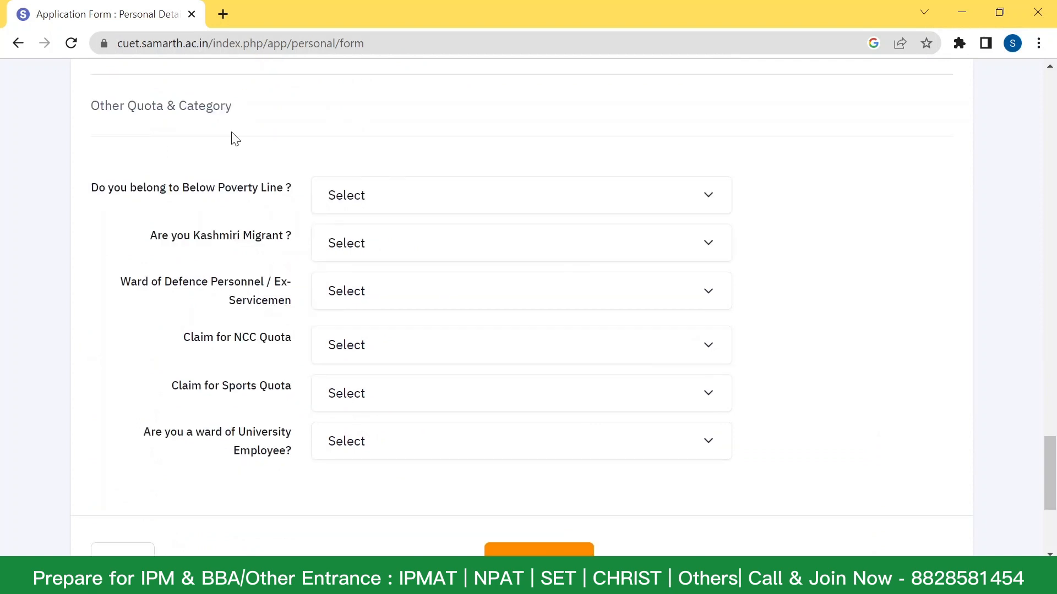
pyautogui.click(404, 202)
pyautogui.click(383, 259)
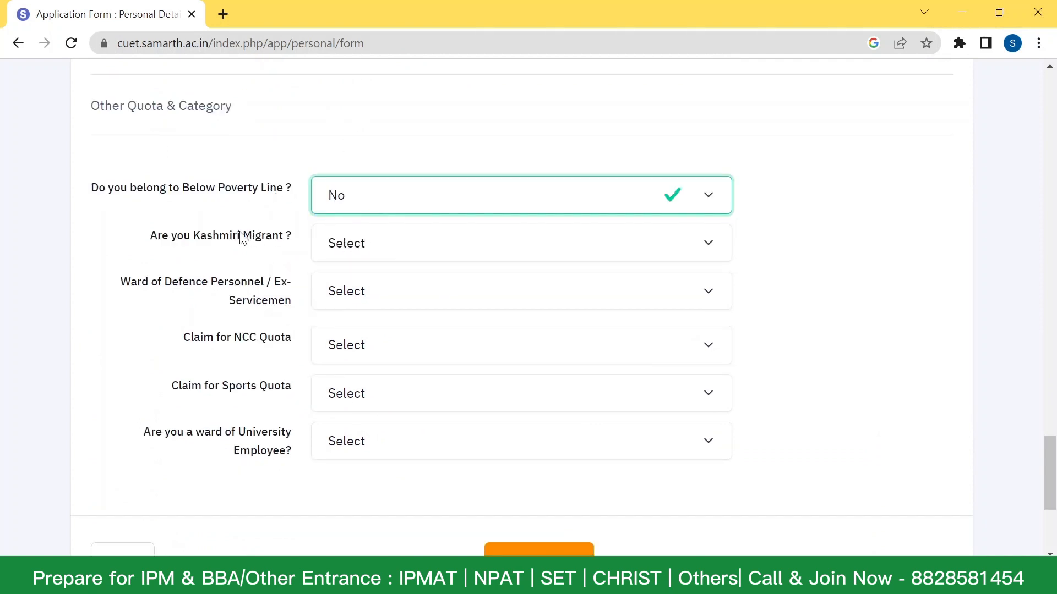
pyautogui.click(373, 251)
pyautogui.click(362, 310)
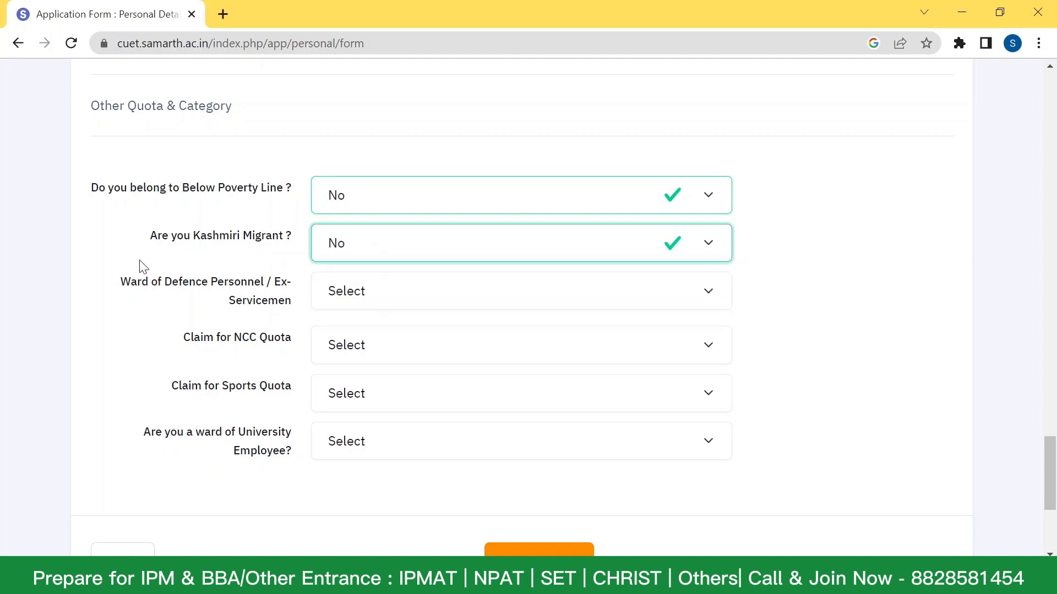
pyautogui.click(359, 297)
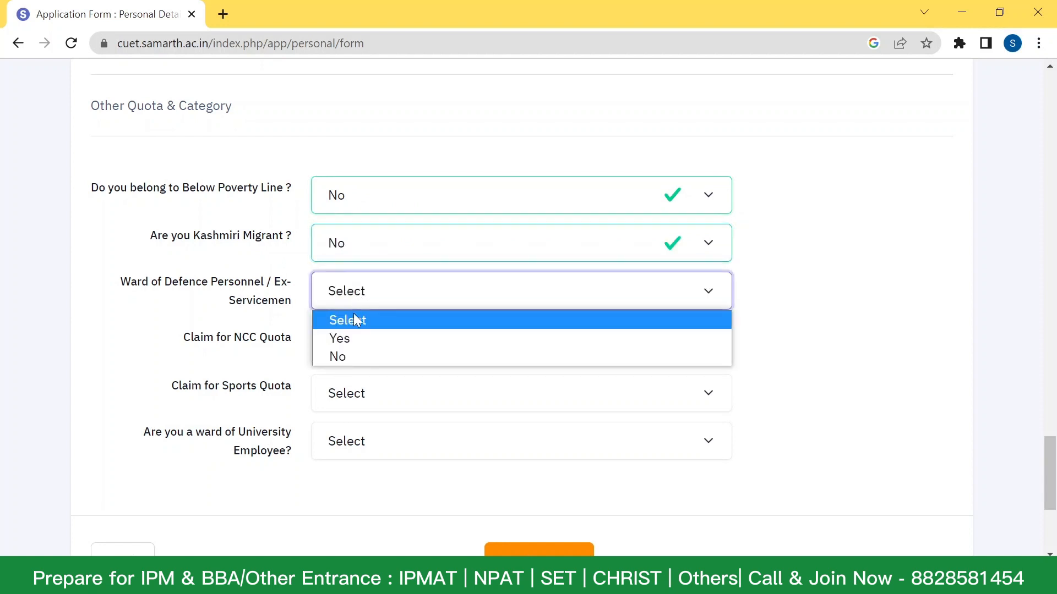
pyautogui.click(361, 358)
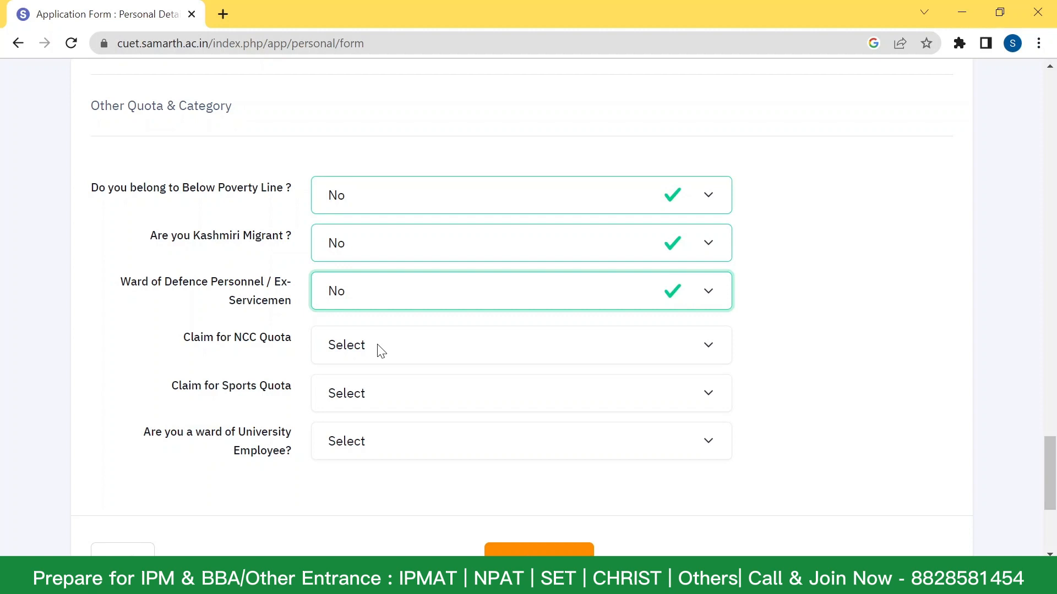
# - Answer No for NCC quota, sports quota, and ward of University Employee
pyautogui.click(380, 351)
pyautogui.click(369, 412)
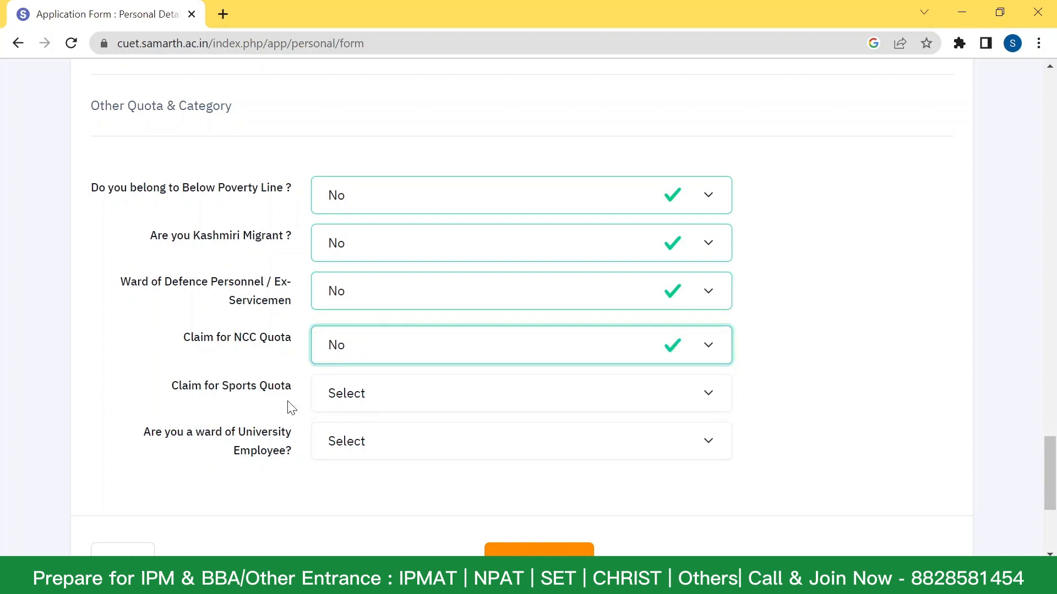
pyautogui.click(361, 403)
pyautogui.click(365, 458)
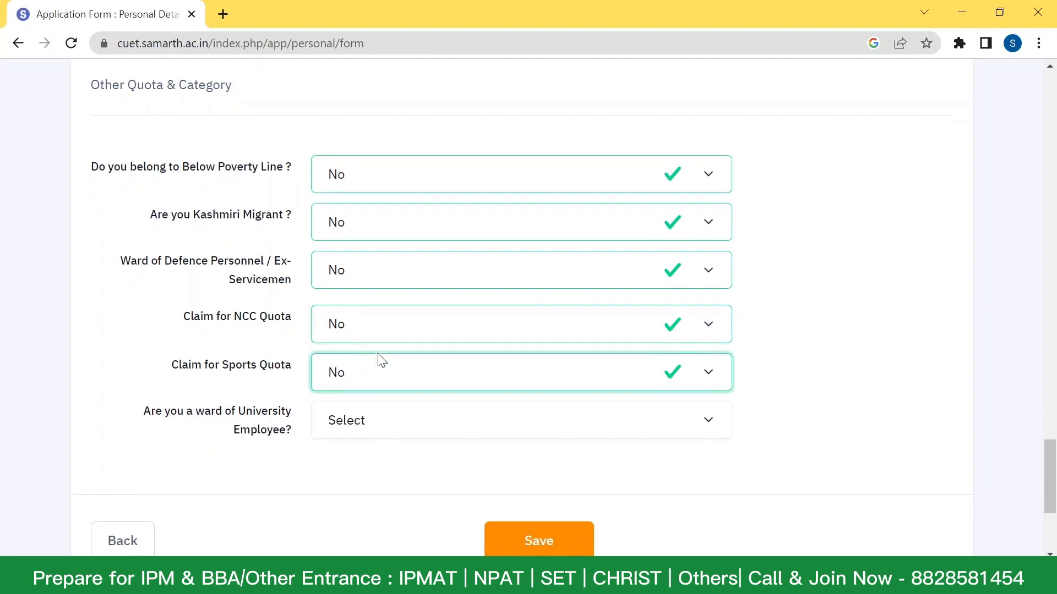
pyautogui.scroll(-1, 378, 353)
pyautogui.click(365, 358)
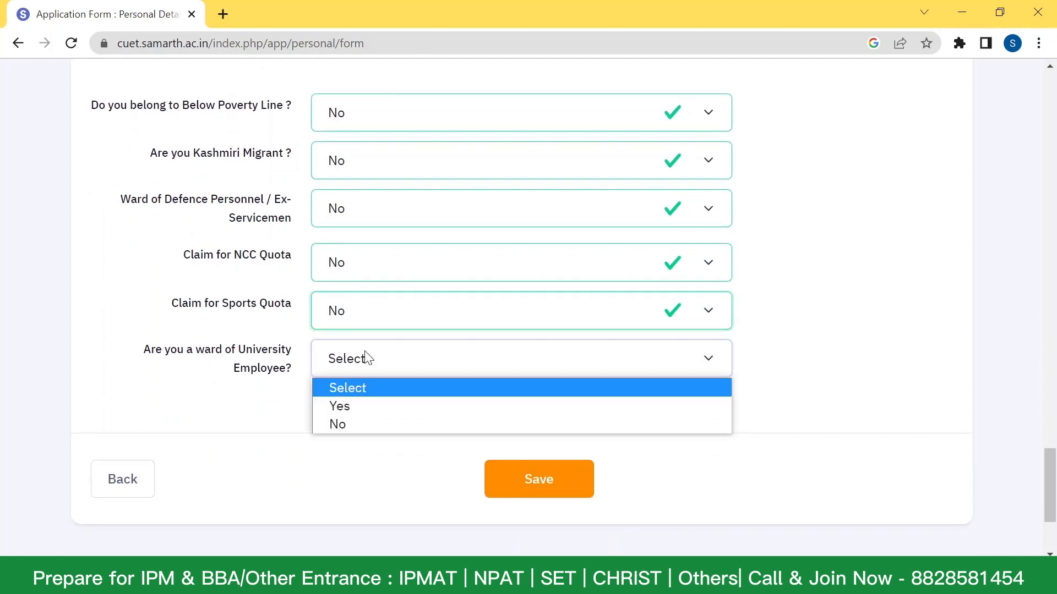
pyautogui.click(367, 427)
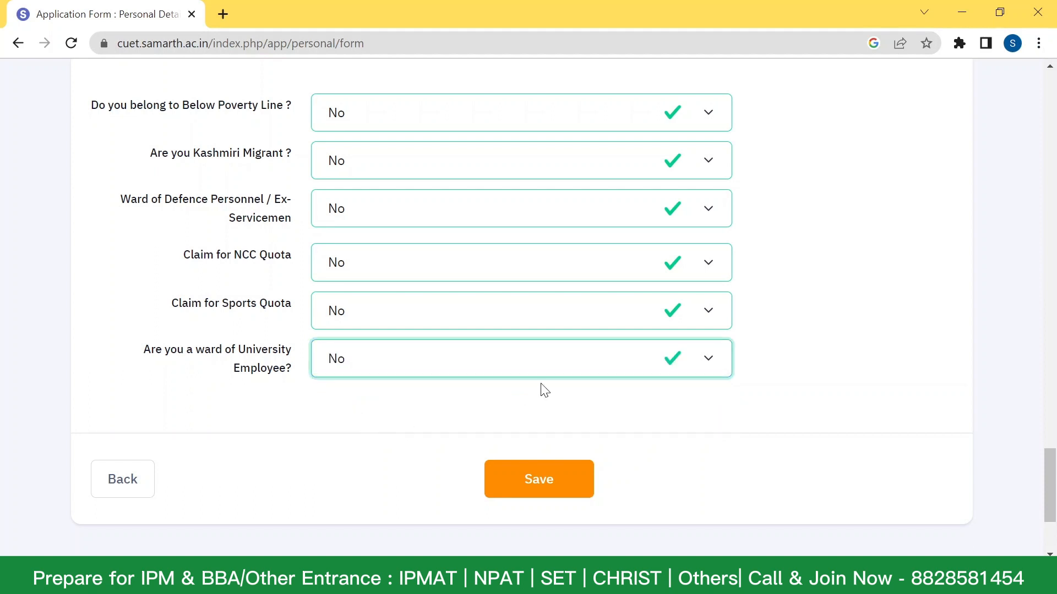
pyautogui.scroll(-1, 545, 390)
# - Save the personal details, review them, and proceed to the Educational Details section
pyautogui.click(541, 398)
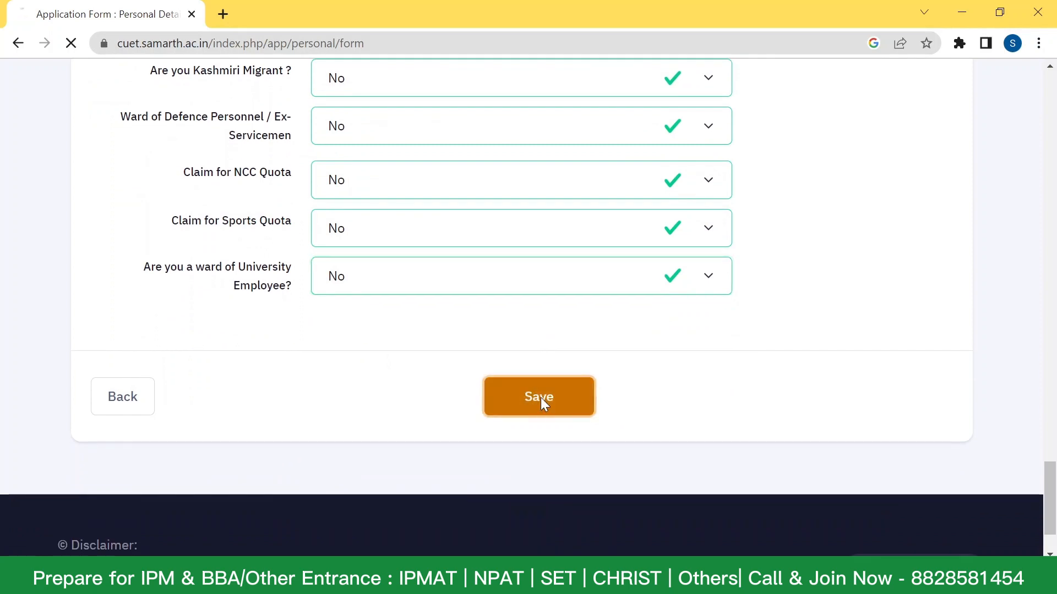
pyautogui.scroll(-4, 541, 398)
pyautogui.scroll(2, 541, 398)
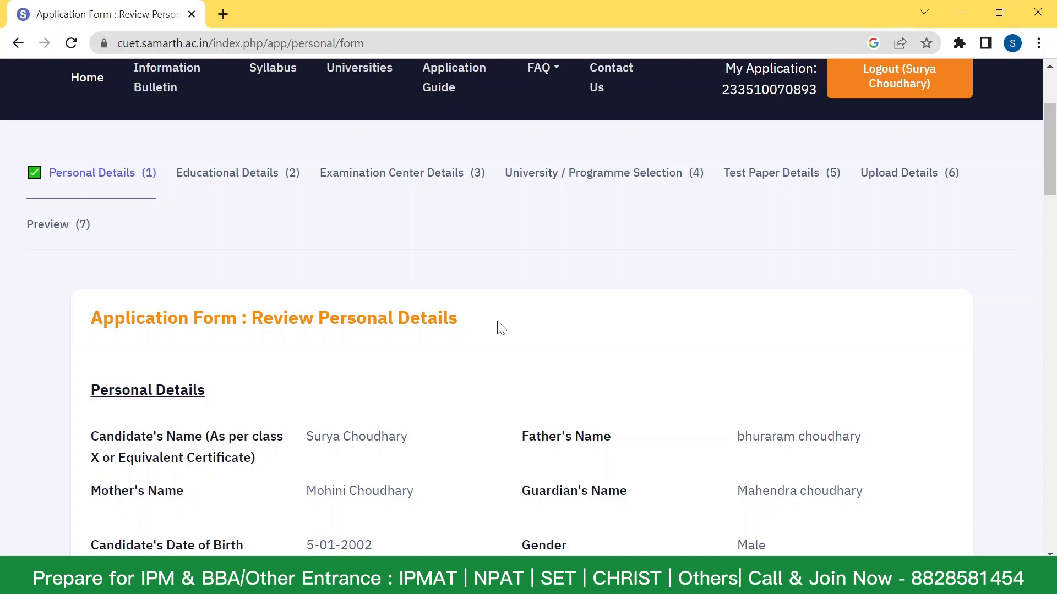
pyautogui.scroll(-15, 501, 329)
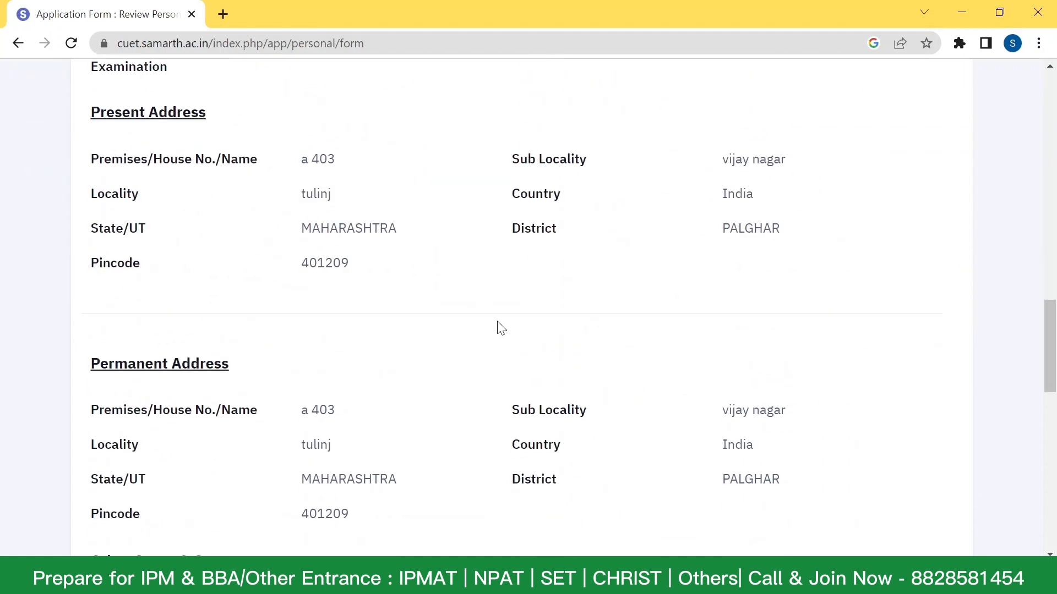
pyautogui.scroll(-15, 501, 329)
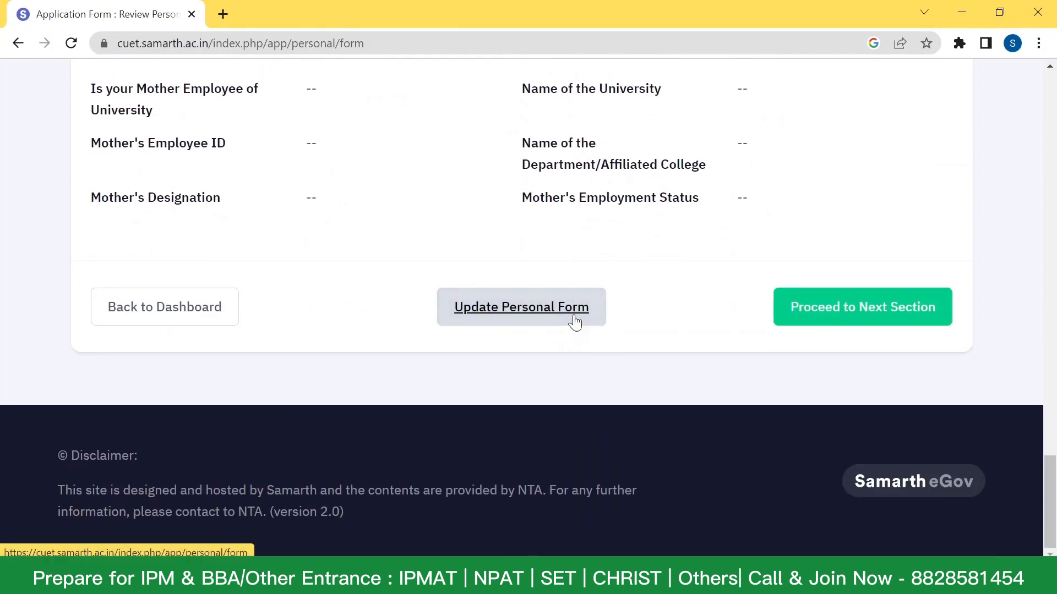
pyautogui.click(834, 308)
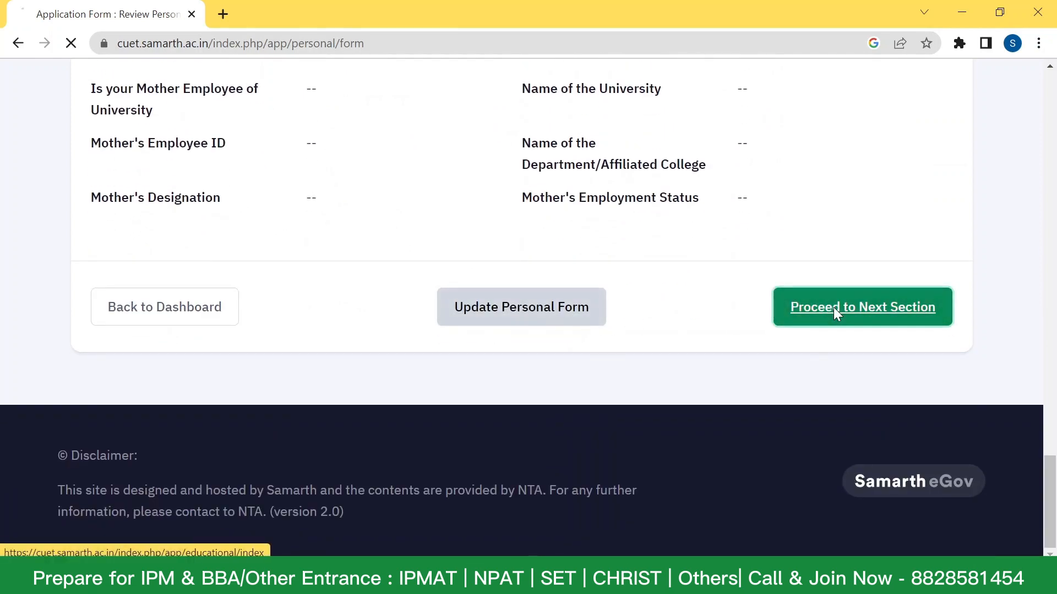
# - Mark Class X as Passed in 2017, 10th or Equivalent, from an urban Government School
pyautogui.scroll(-3, 335, 283)
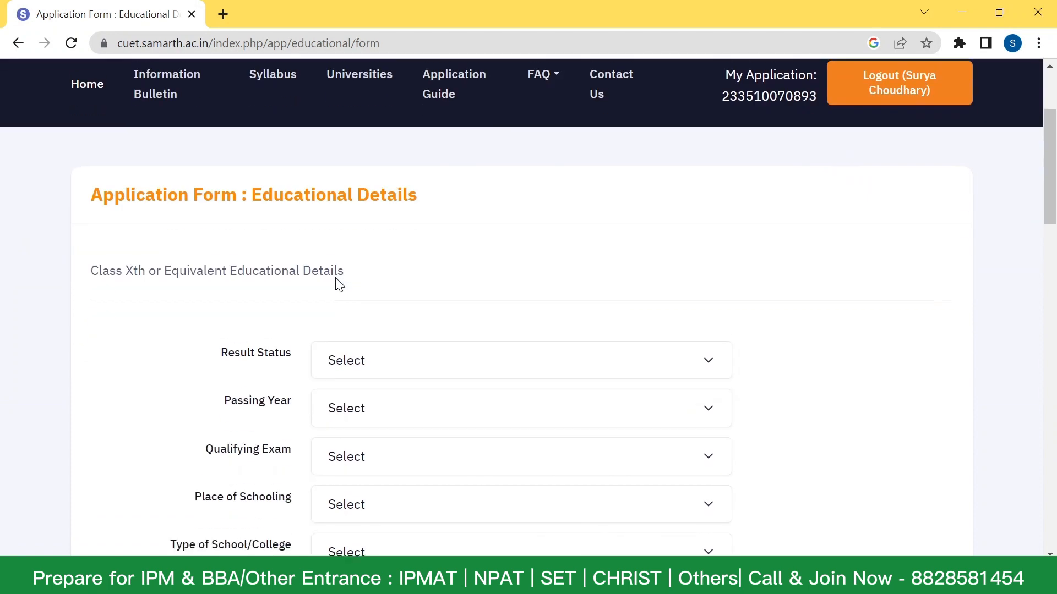
pyautogui.scroll(-1, 413, 240)
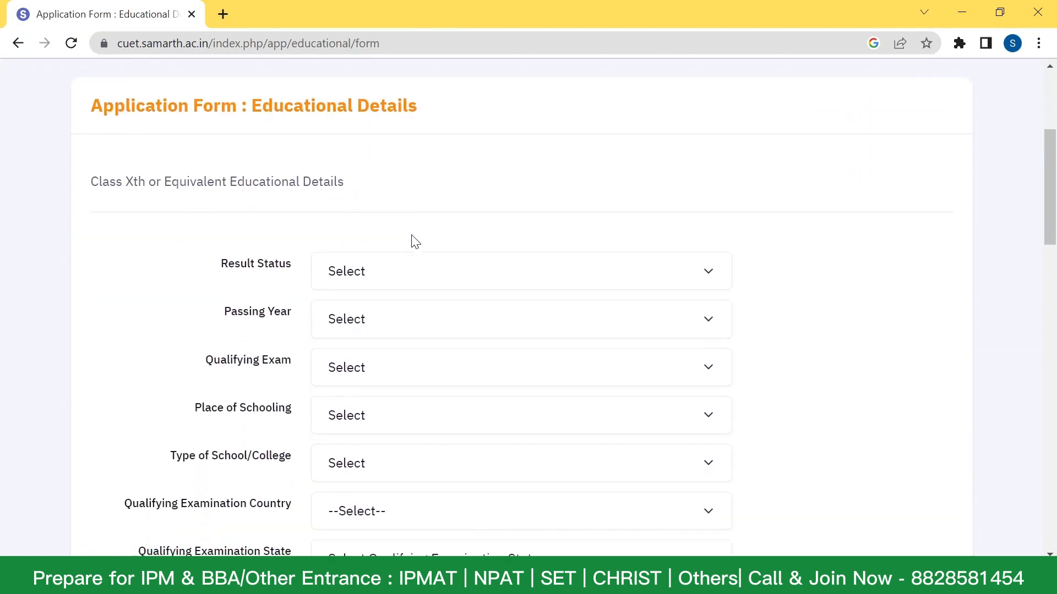
pyautogui.click(399, 281)
pyautogui.click(389, 316)
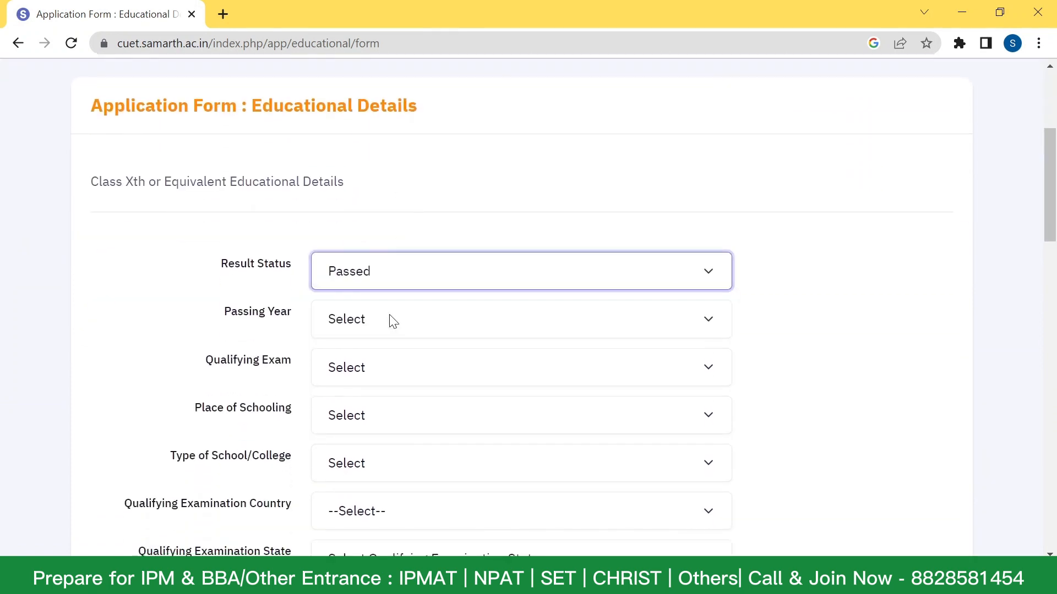
pyautogui.scroll(-1, 414, 266)
pyautogui.click(394, 246)
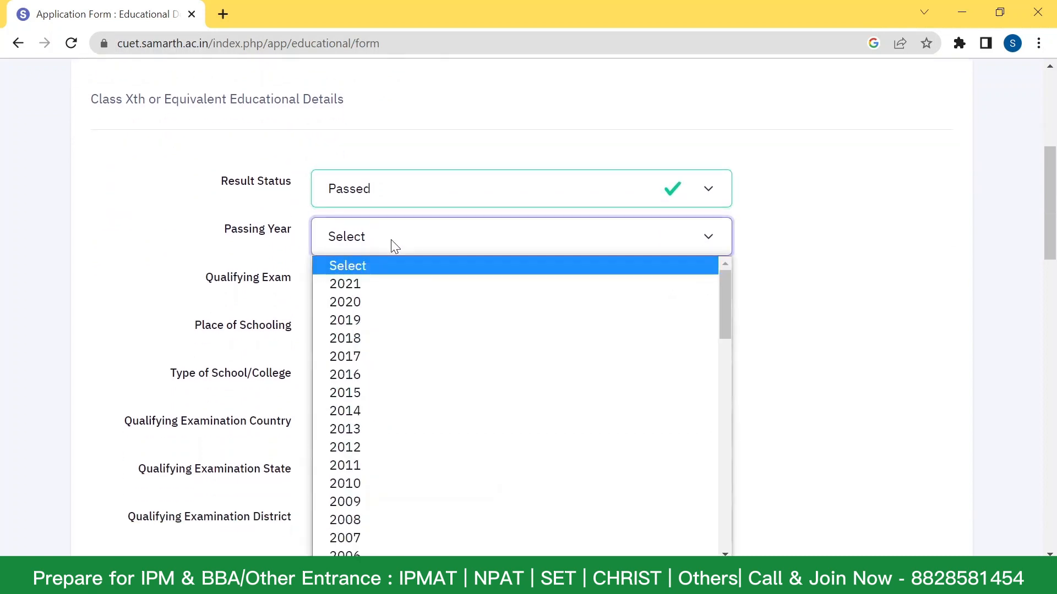
pyautogui.click(396, 356)
pyautogui.click(385, 290)
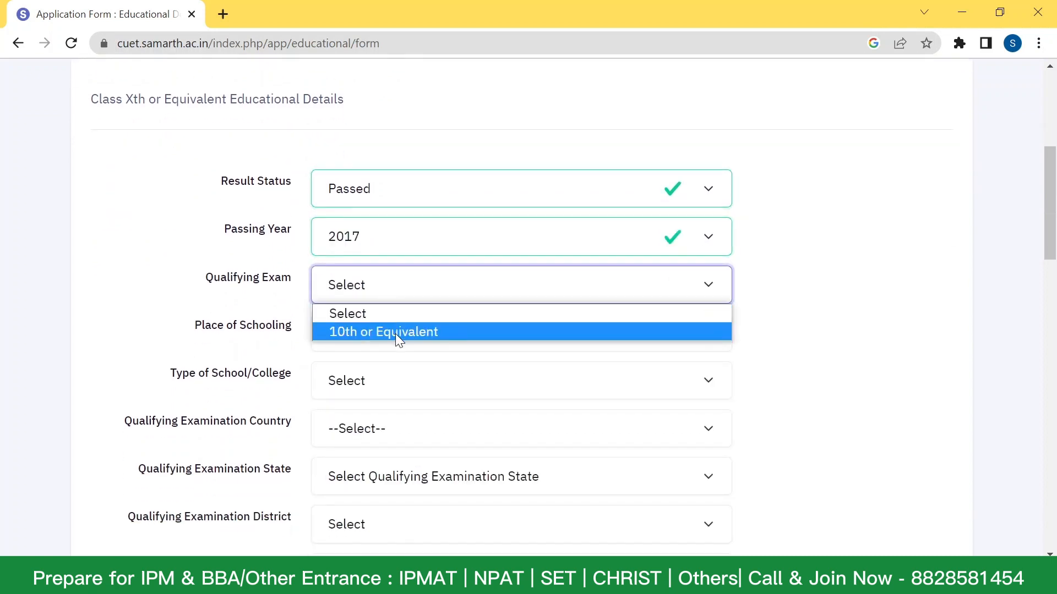
pyautogui.click(395, 333)
pyautogui.click(372, 381)
pyautogui.click(373, 384)
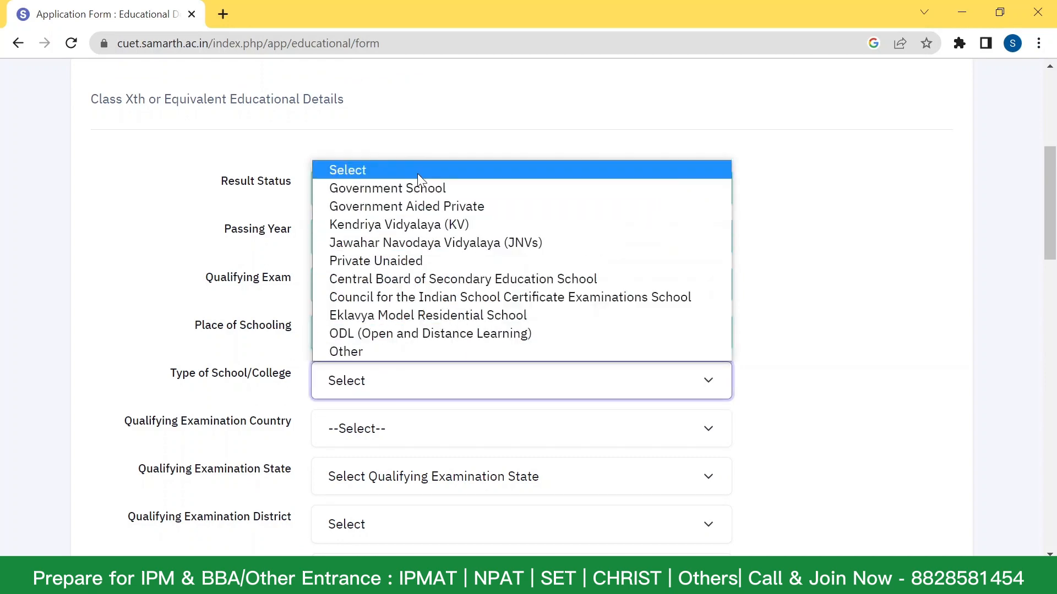
pyautogui.click(426, 192)
# - Set the Class X examination country to India and state to MAHARASHTRA
pyautogui.scroll(-3, 385, 313)
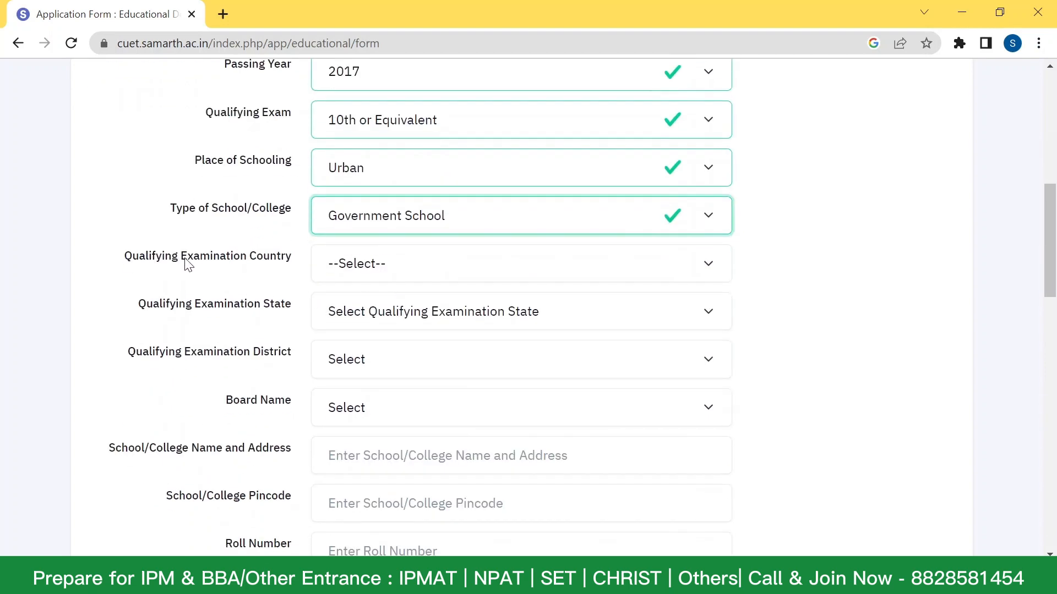
pyautogui.click(381, 268)
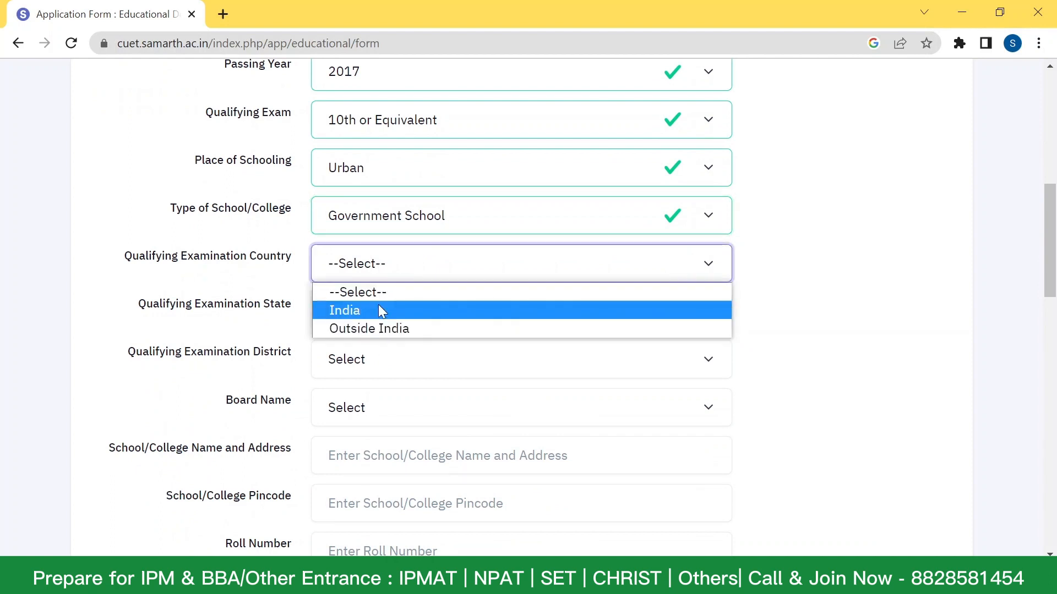
pyautogui.click(380, 310)
pyautogui.click(359, 314)
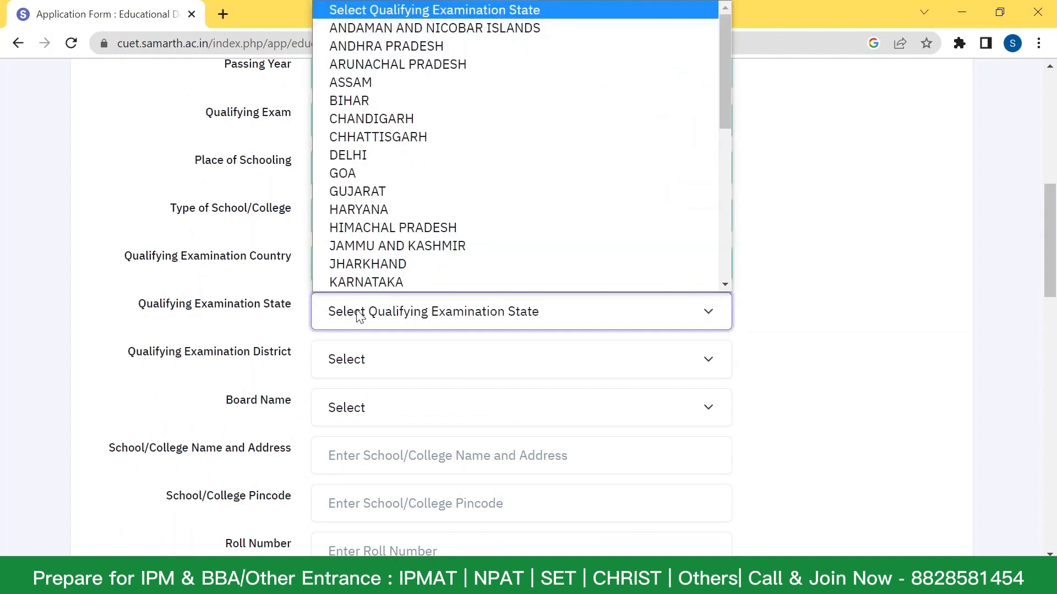
pyautogui.write('mah')
pyautogui.press('Return')
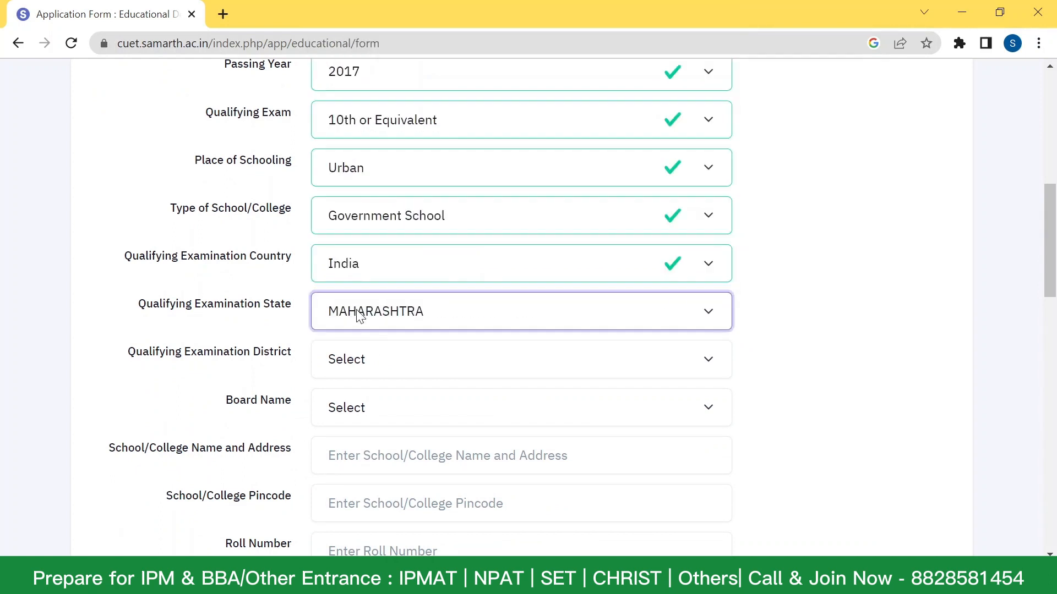
pyautogui.scroll(-3, 375, 317)
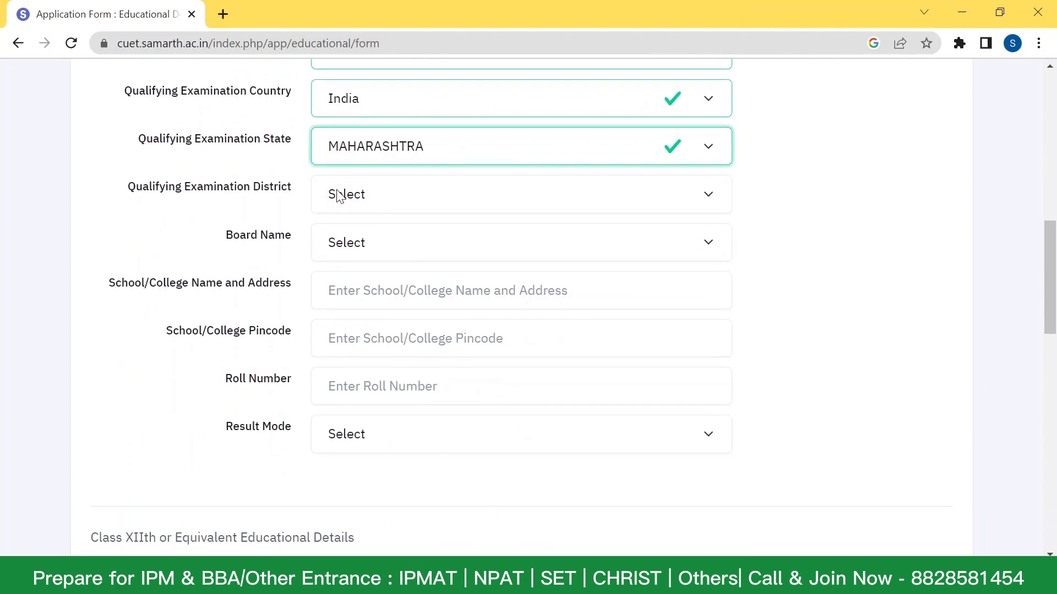
# - Choose PALGHAR as the district and the Maharashtra state board
pyautogui.click(352, 202)
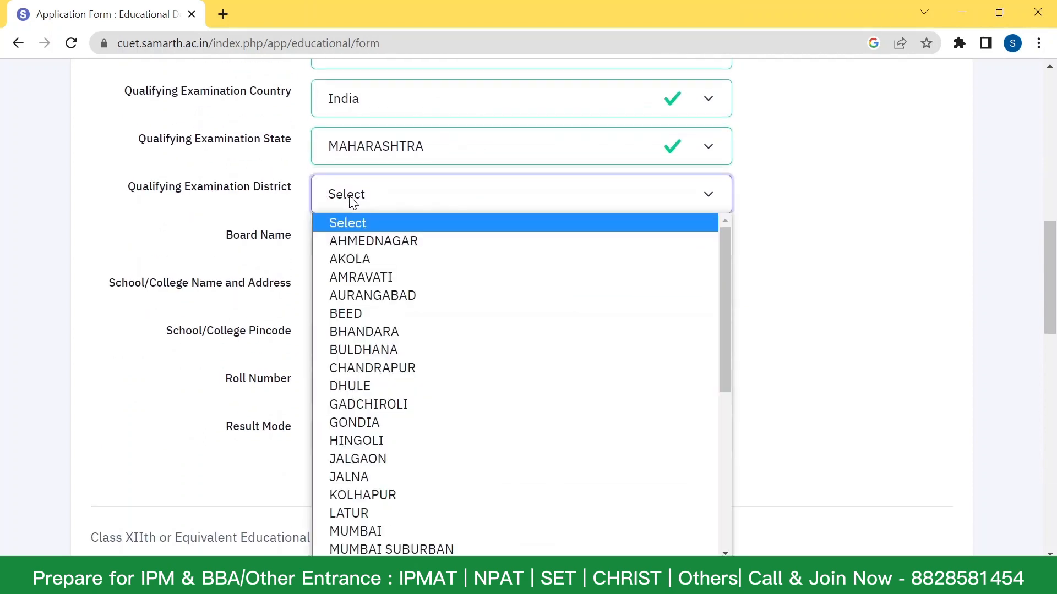
pyautogui.write('pal')
pyautogui.press('Return')
pyautogui.click(380, 246)
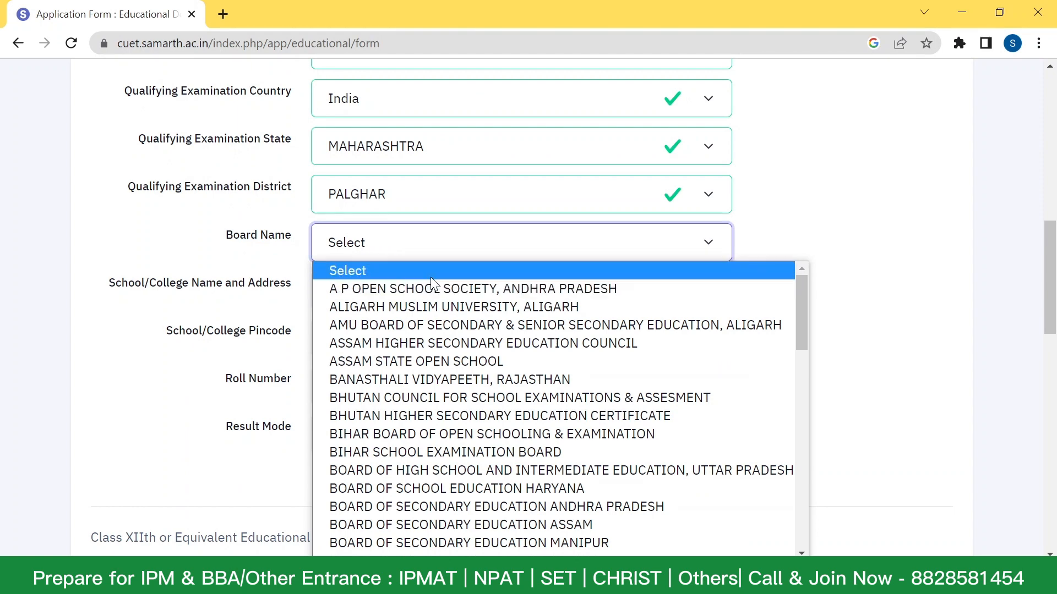
pyautogui.write('mah')
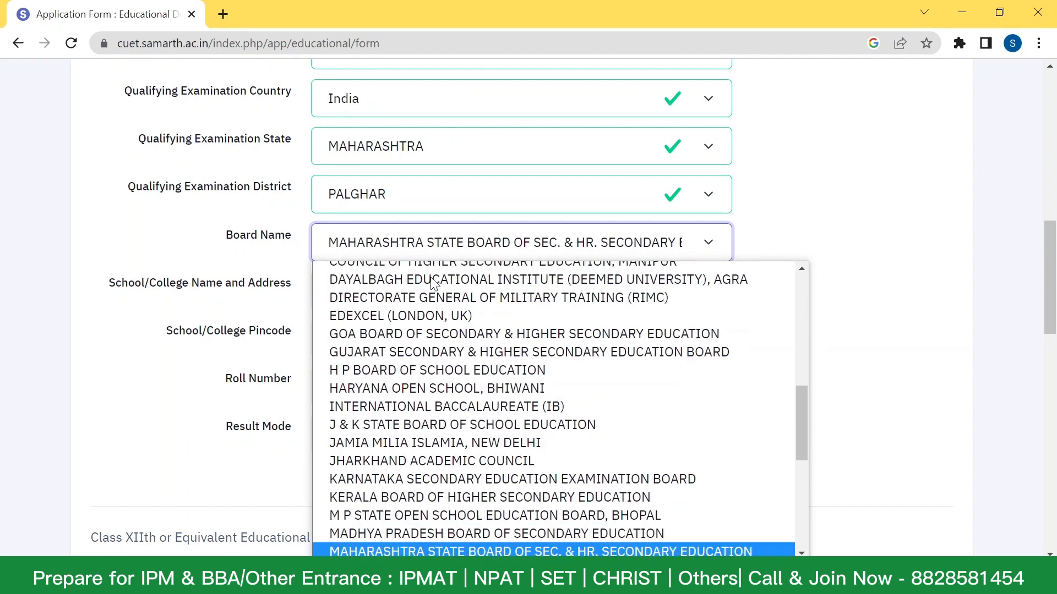
pyautogui.press('Return')
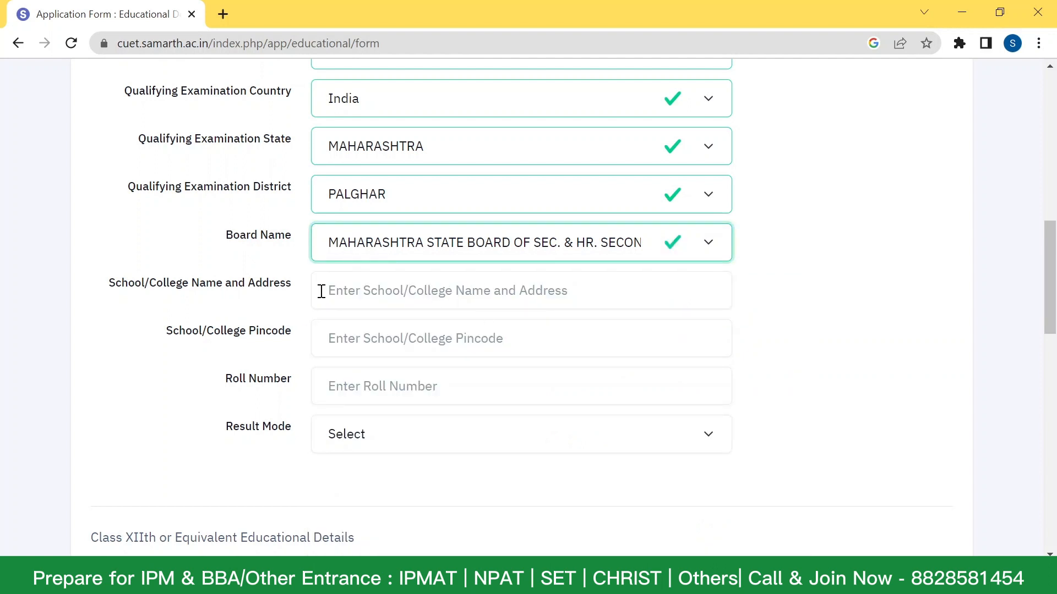
# - Begin the school name 'Godaw' and enter the Class X roll number
pyautogui.click(362, 292)
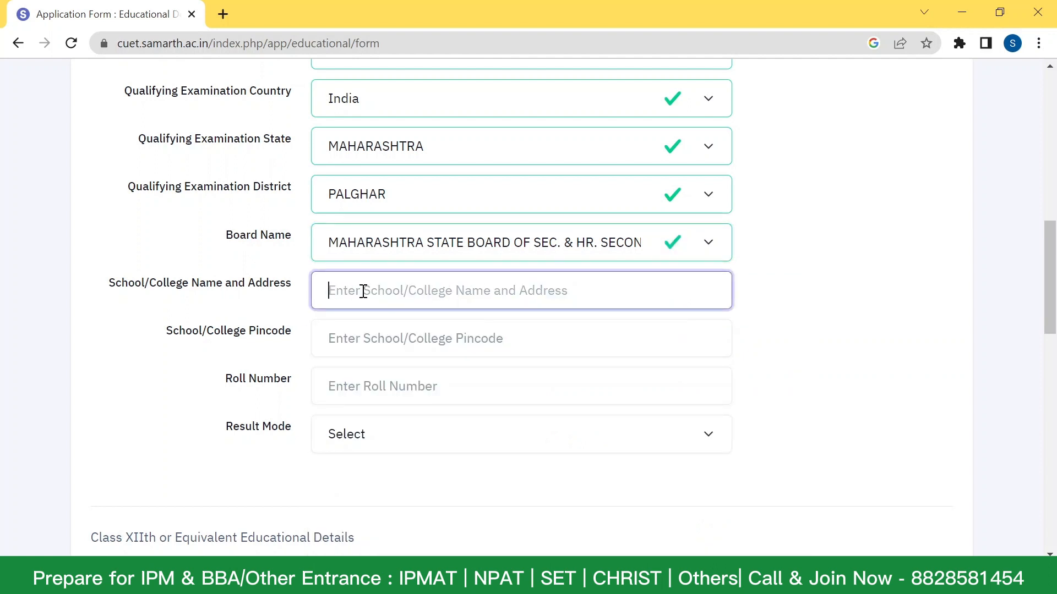
pyautogui.write('Godawa')
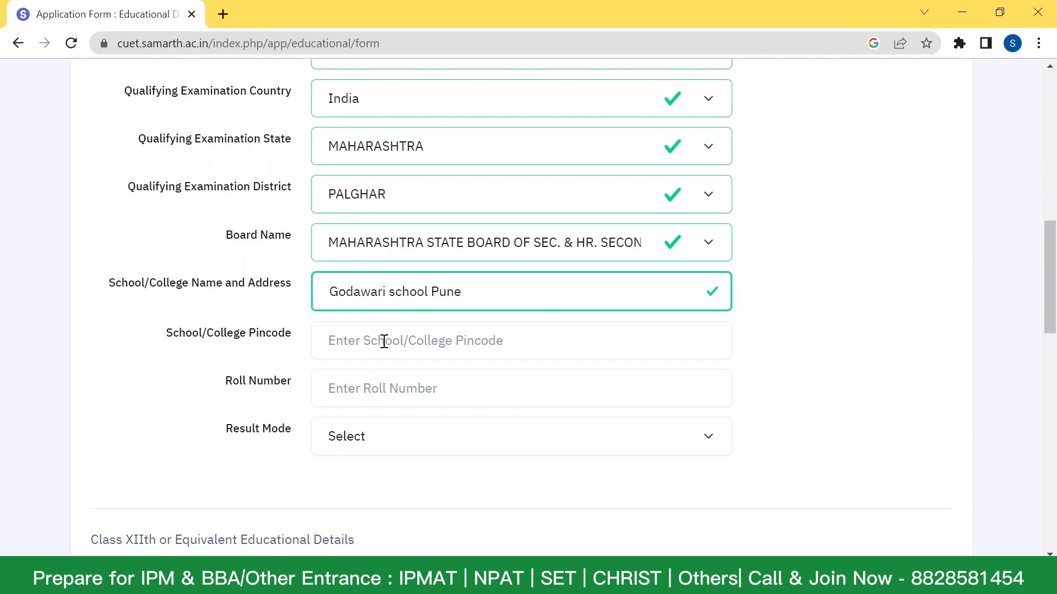
pyautogui.click(384, 340)
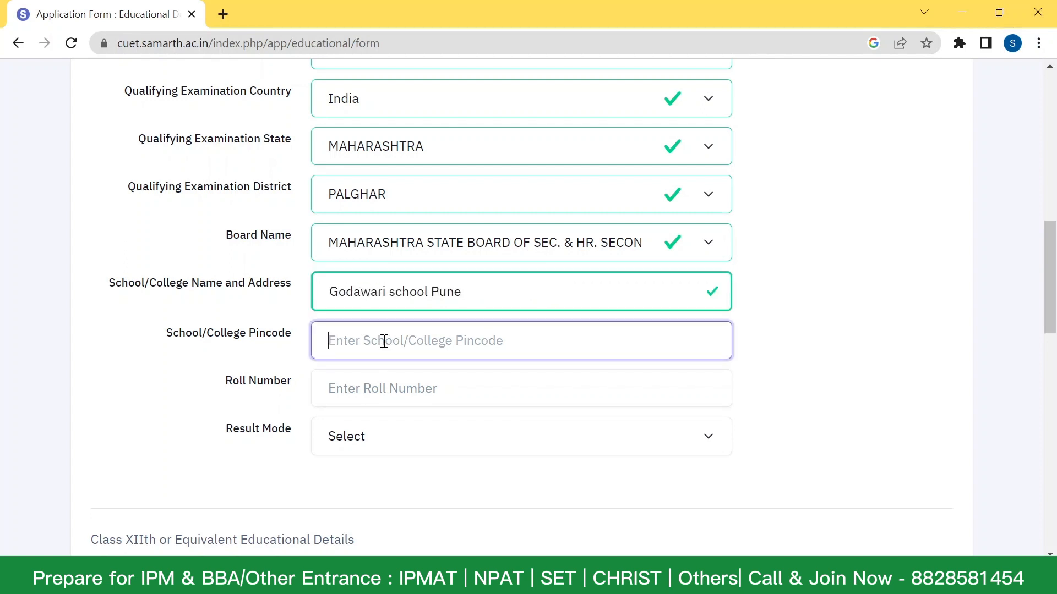
pyautogui.click(347, 302)
pyautogui.write('55551')
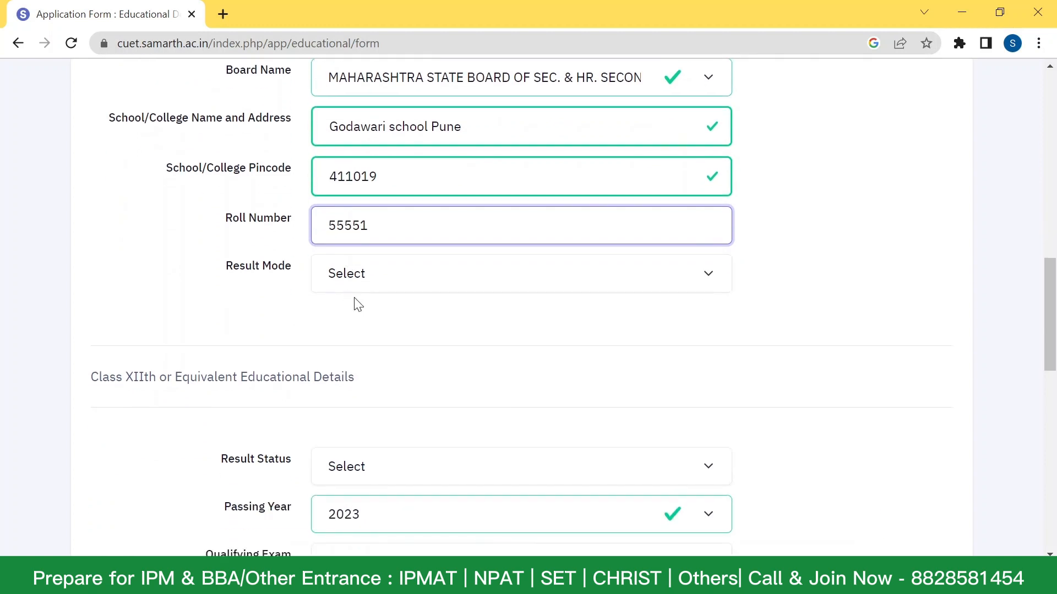
pyautogui.click(354, 272)
# - Try the Grade result mode with maximum grade point 10.00 and CGPA 5.5
pyautogui.click(375, 332)
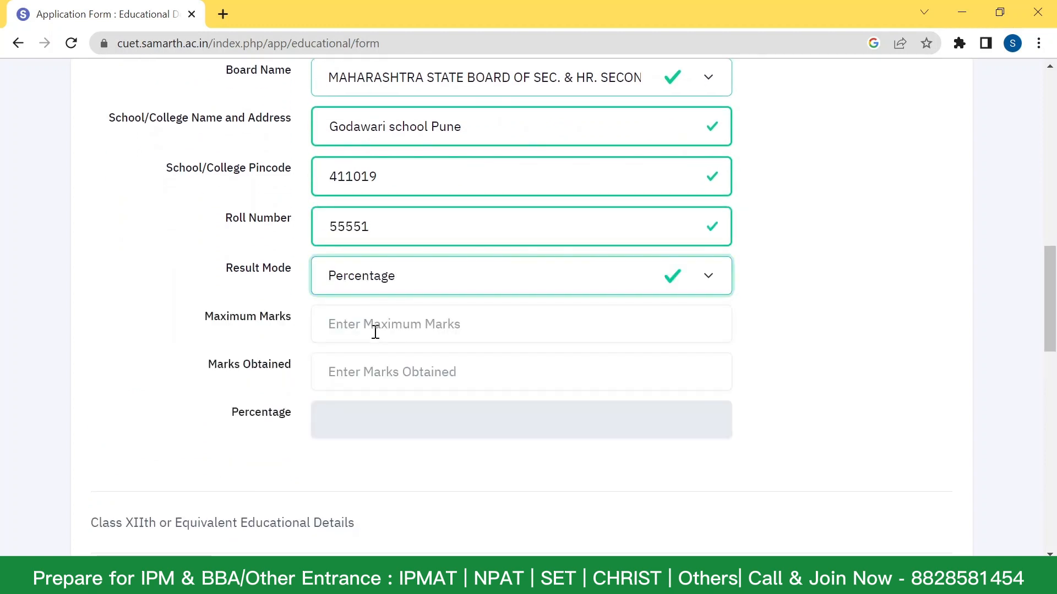
pyautogui.click(396, 276)
pyautogui.click(387, 340)
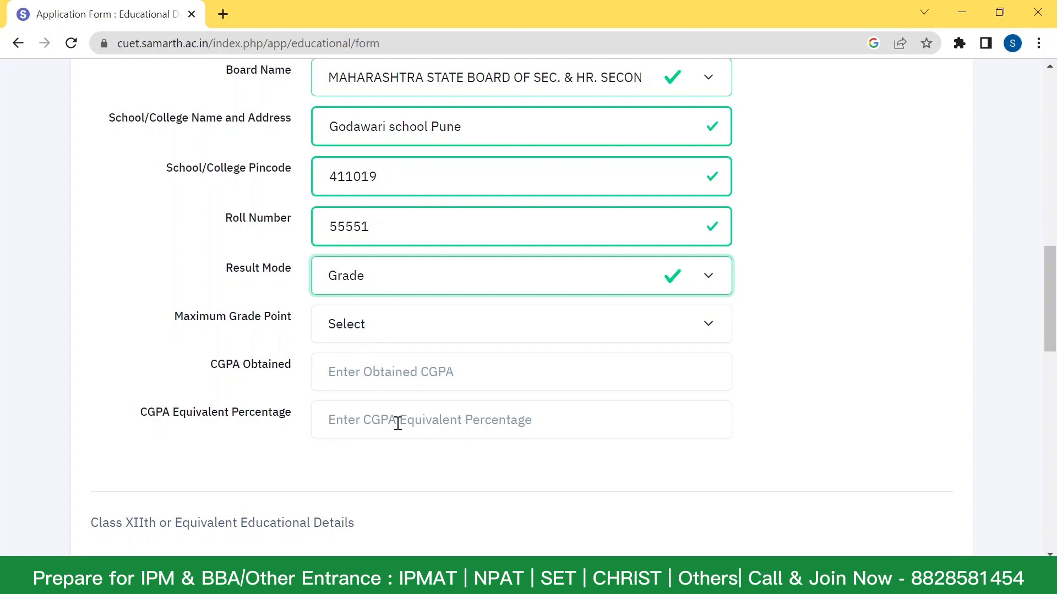
pyautogui.click(370, 329)
pyautogui.click(364, 368)
pyautogui.click(340, 370)
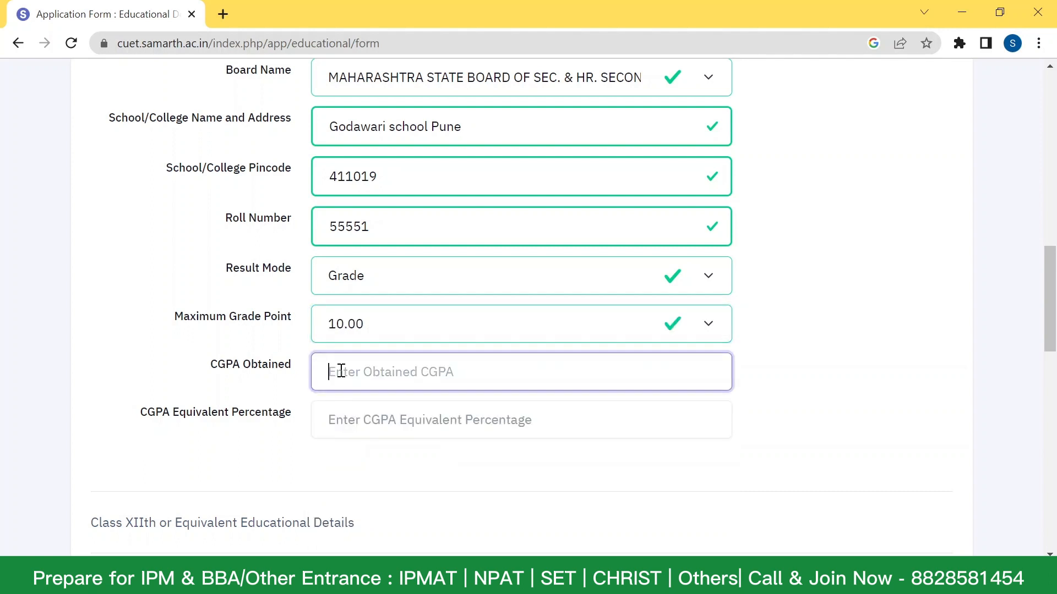
pyautogui.write('5.5')
pyautogui.click(389, 421)
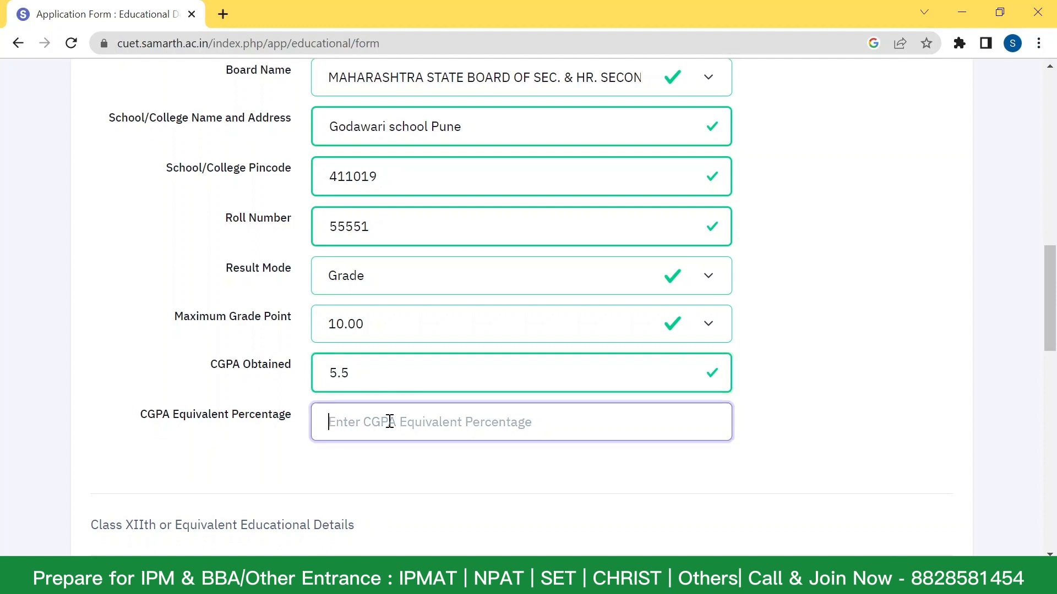
pyautogui.click(490, 459)
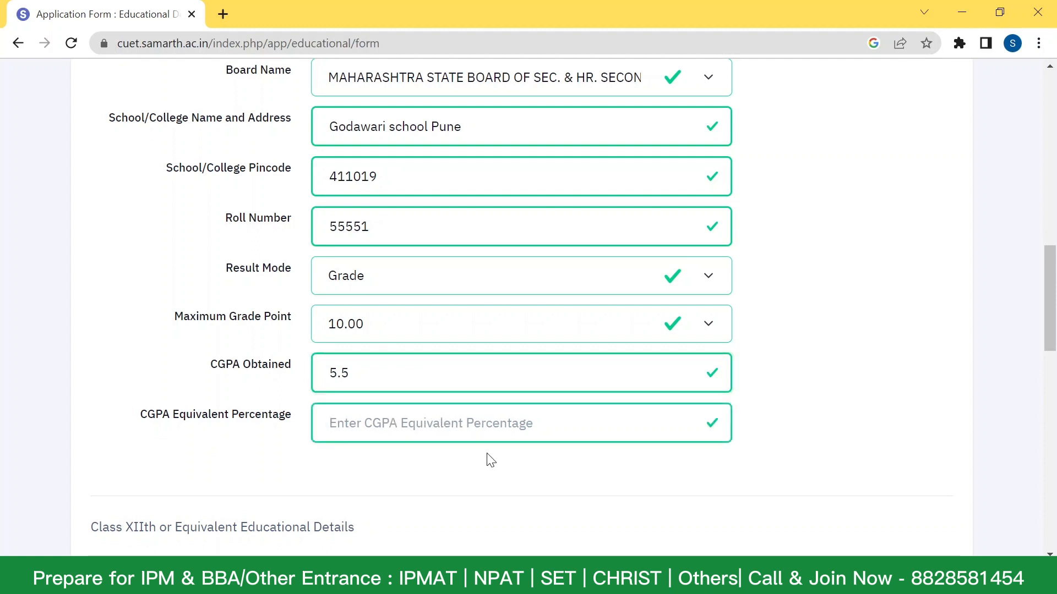
pyautogui.click(376, 324)
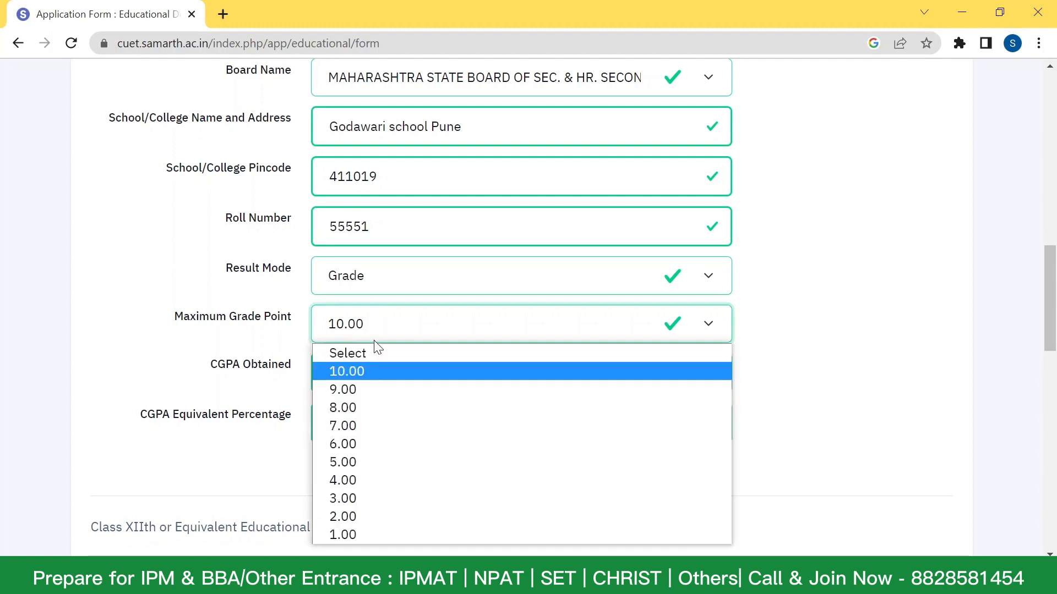
pyautogui.click(274, 331)
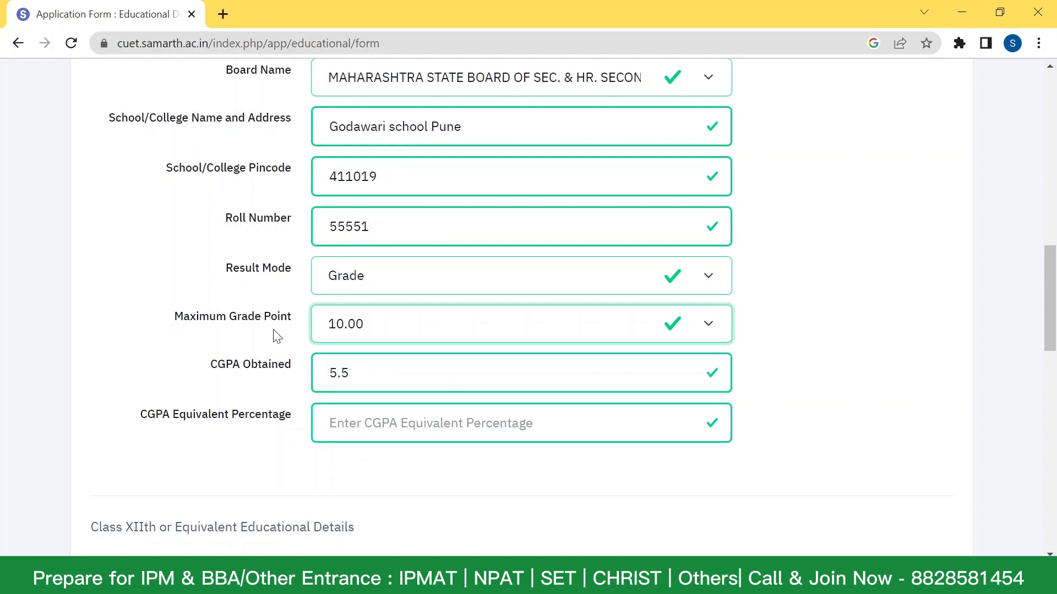
# - Switch back to Percentage with maximum marks 600 and marks obtained 540 (90.00%)
pyautogui.click(352, 277)
pyautogui.click(355, 322)
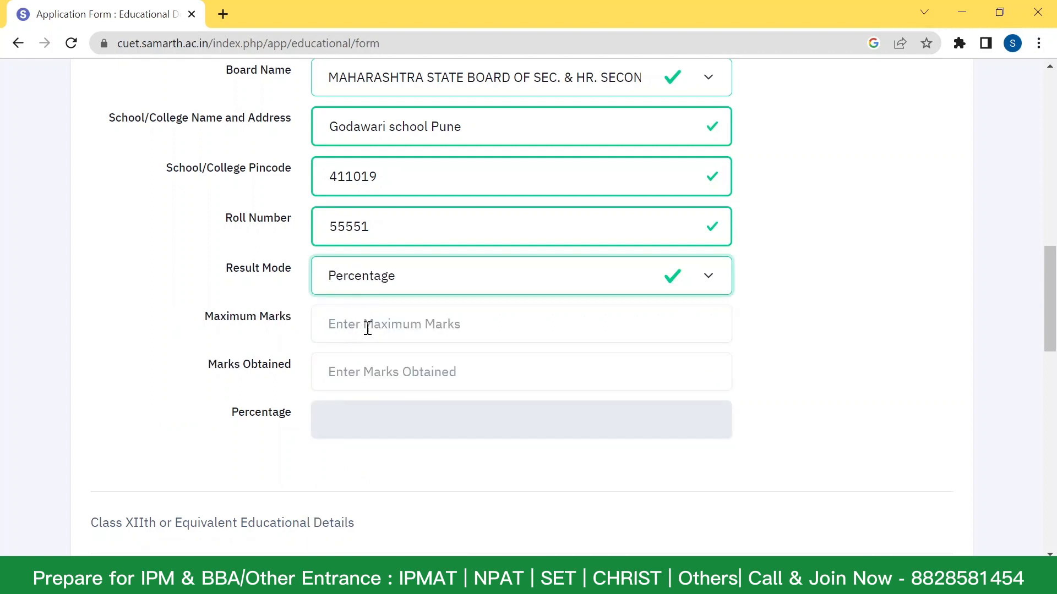
pyautogui.click(368, 328)
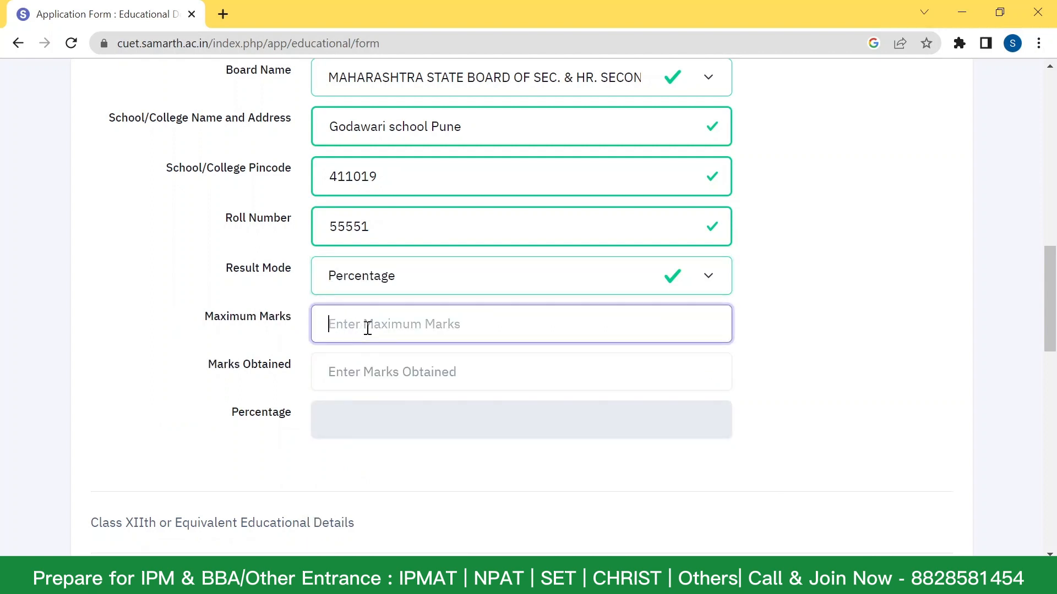
pyautogui.write('600')
pyautogui.click(352, 378)
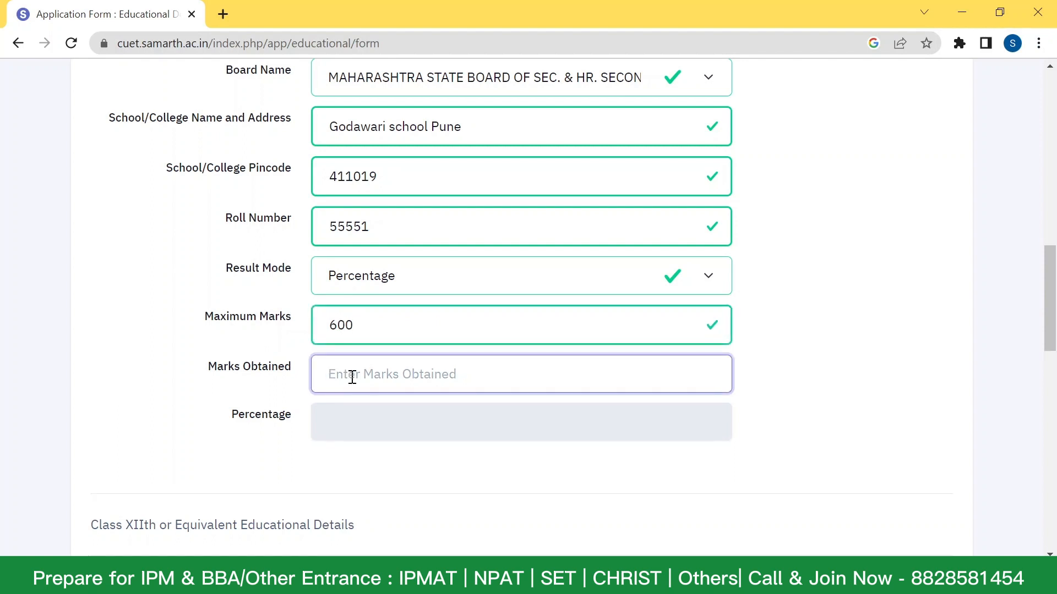
pyautogui.write('540')
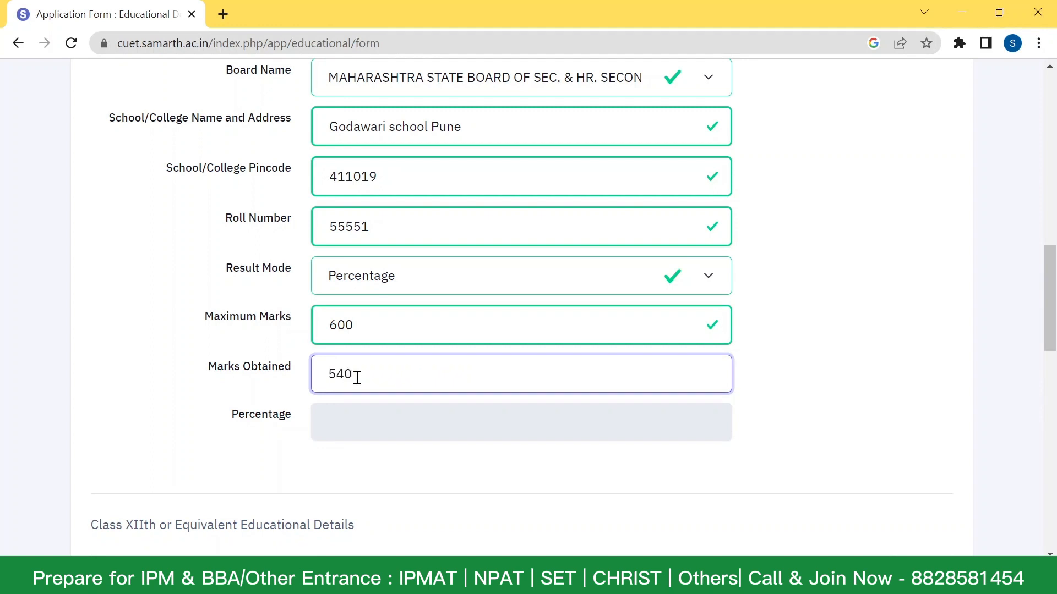
pyautogui.click(232, 398)
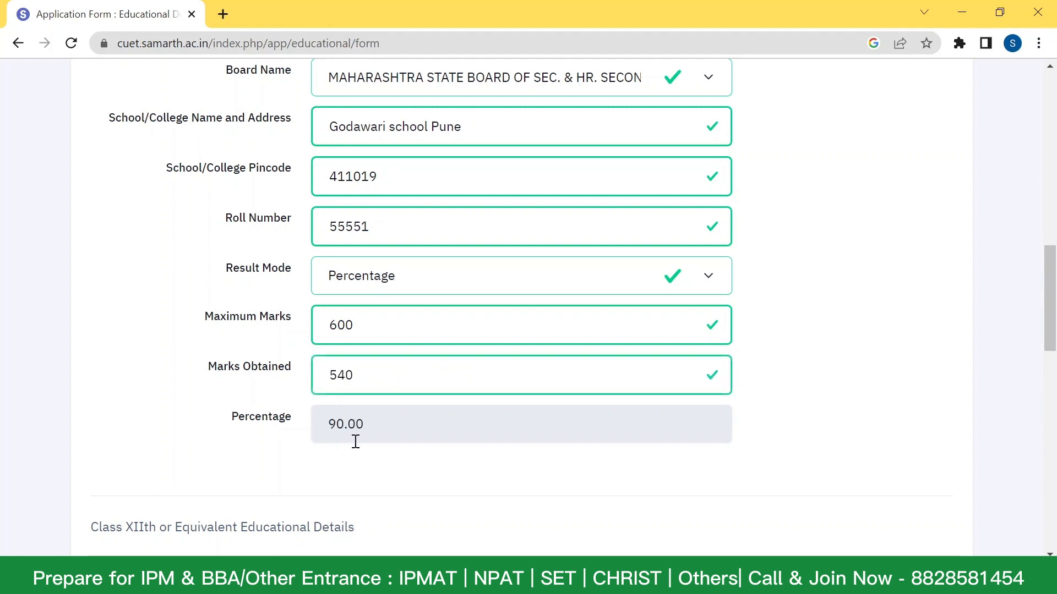
# - Set the Class XII result status to Passed with passing year 2021
pyautogui.scroll(-3, 820, 331)
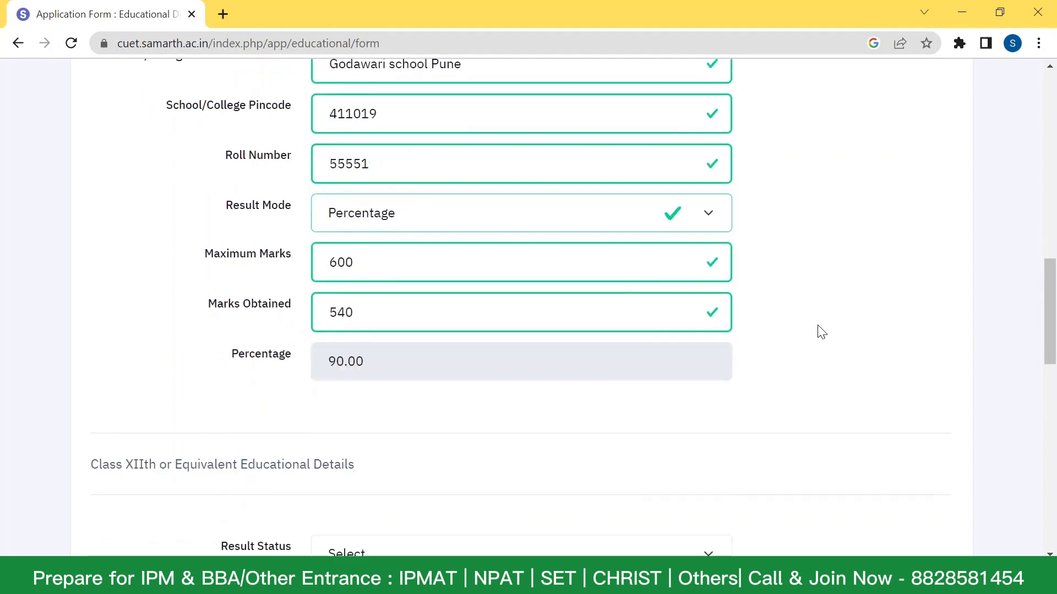
pyautogui.scroll(-3, 465, 305)
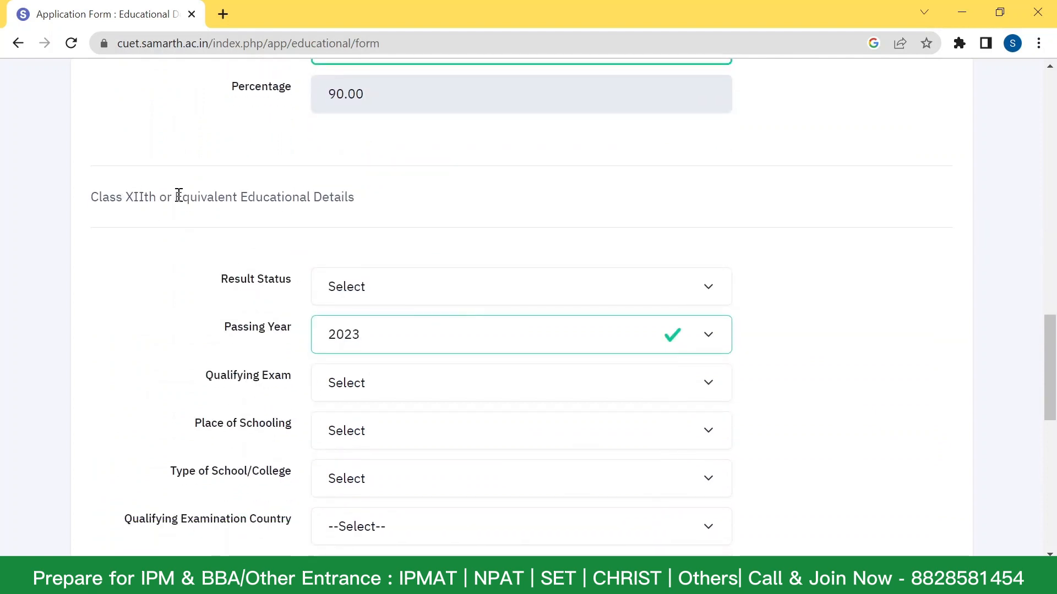
pyautogui.scroll(-2, 179, 196)
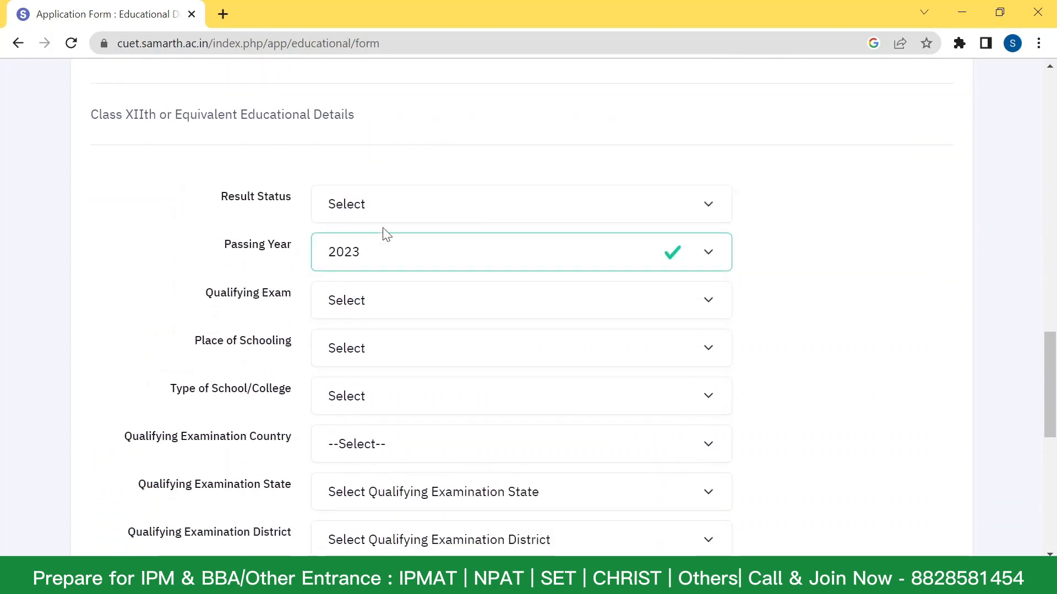
pyautogui.click(380, 259)
pyautogui.click(377, 302)
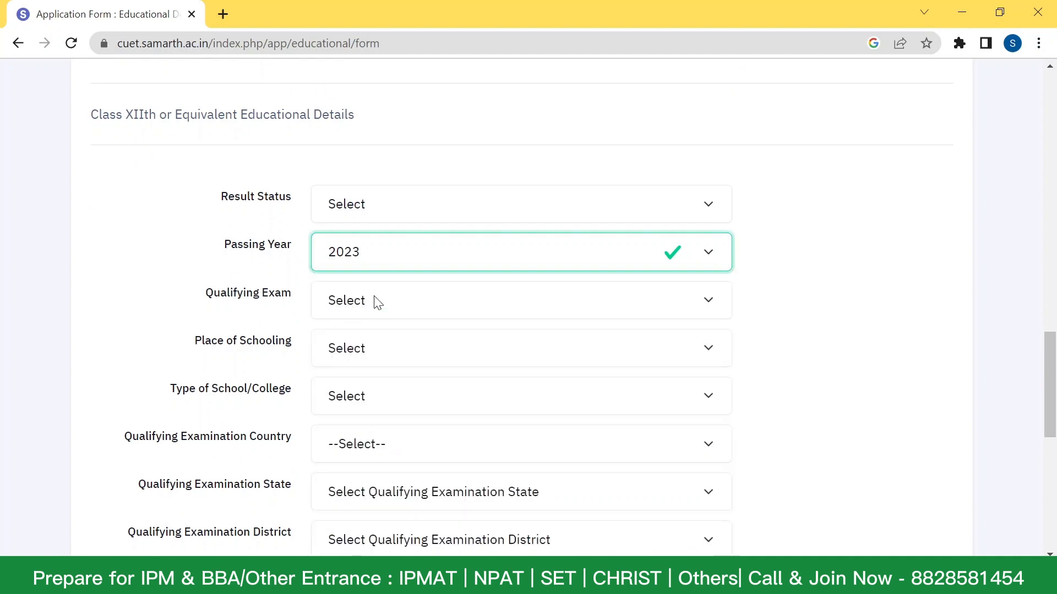
pyautogui.scroll(-4, 367, 199)
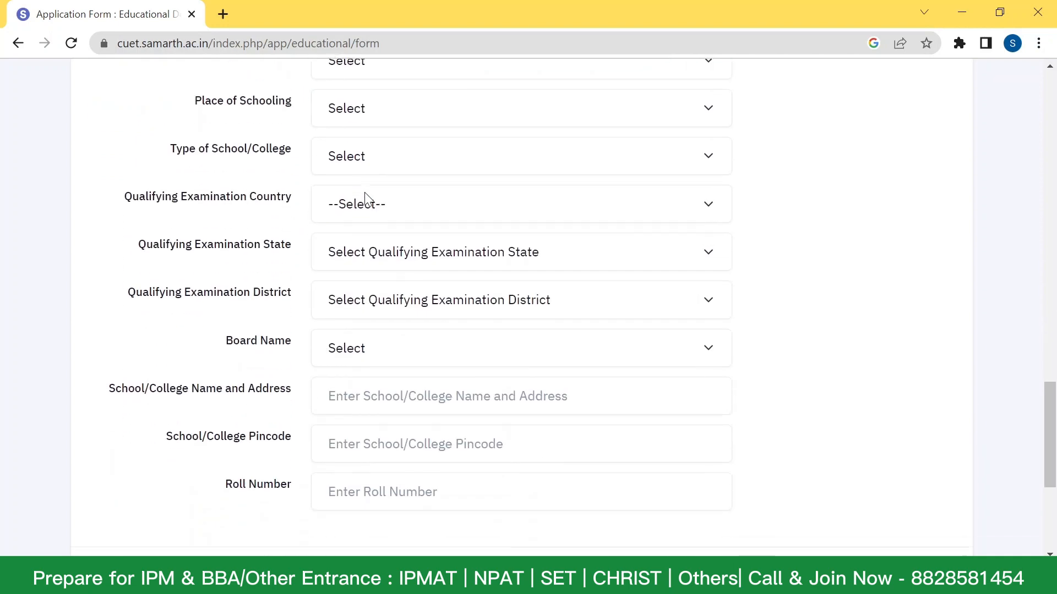
pyautogui.scroll(3, 368, 199)
pyautogui.scroll(1, 368, 199)
pyautogui.click(381, 206)
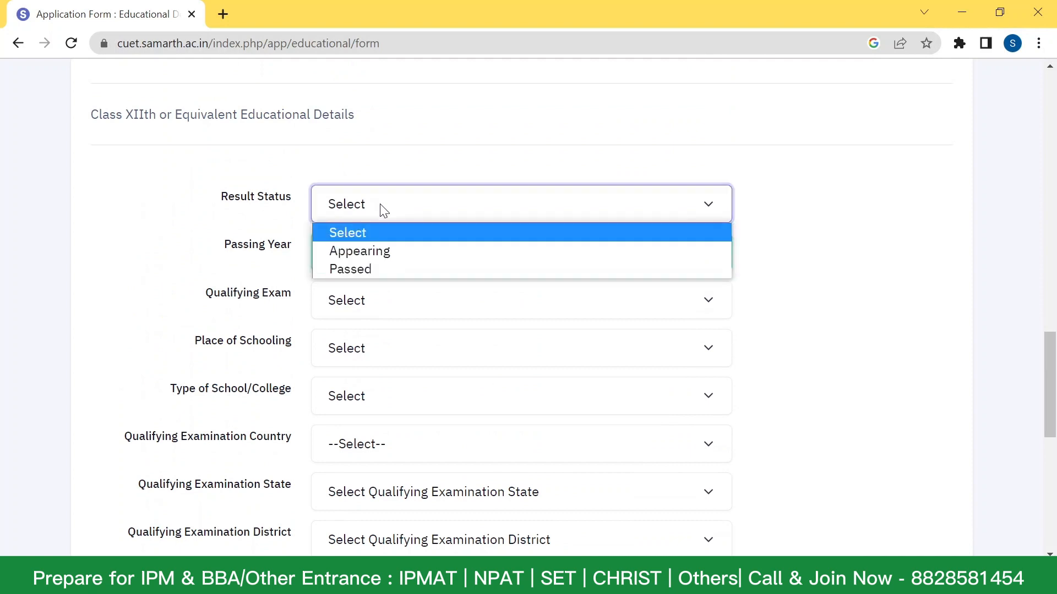
pyautogui.click(381, 269)
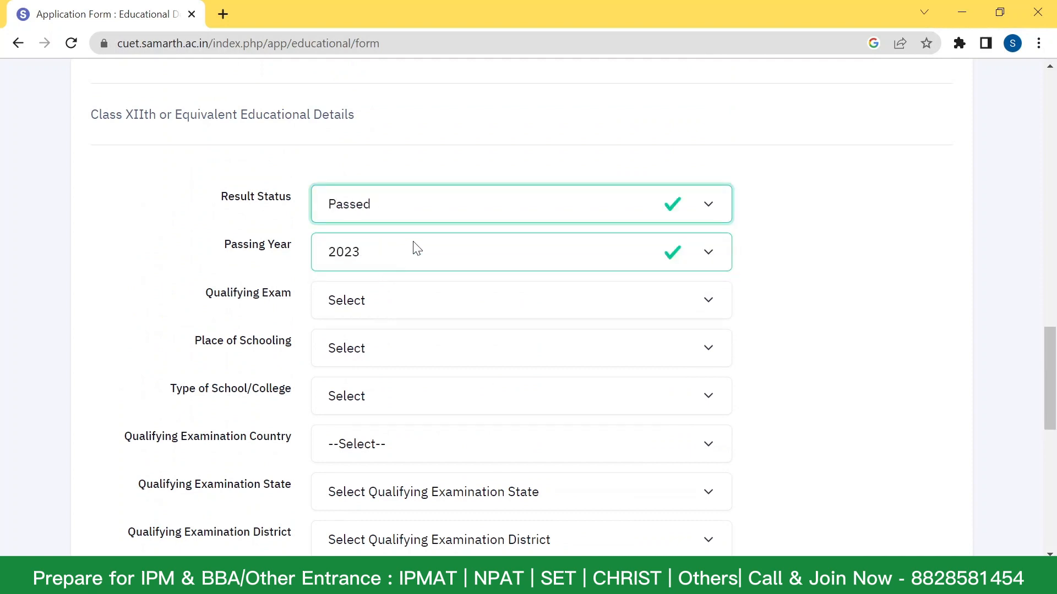
pyautogui.scroll(-1, 415, 248)
pyautogui.click(389, 174)
pyautogui.click(373, 232)
pyautogui.click(369, 186)
pyautogui.click(362, 253)
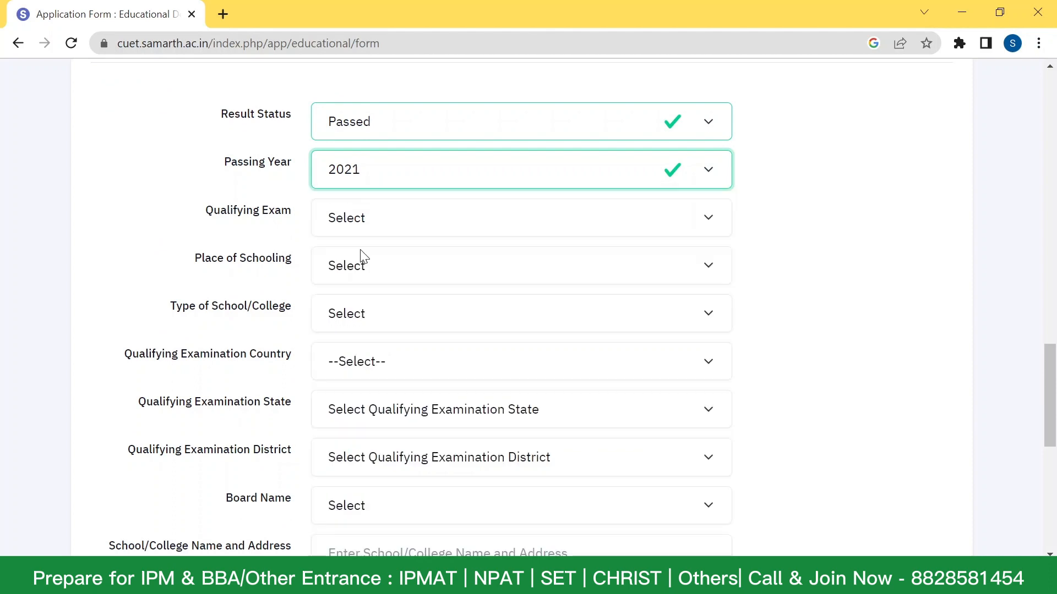
# - Choose 12th or Equivalent, Urban, Government School, and examination country India
pyautogui.scroll(-5, 377, 220)
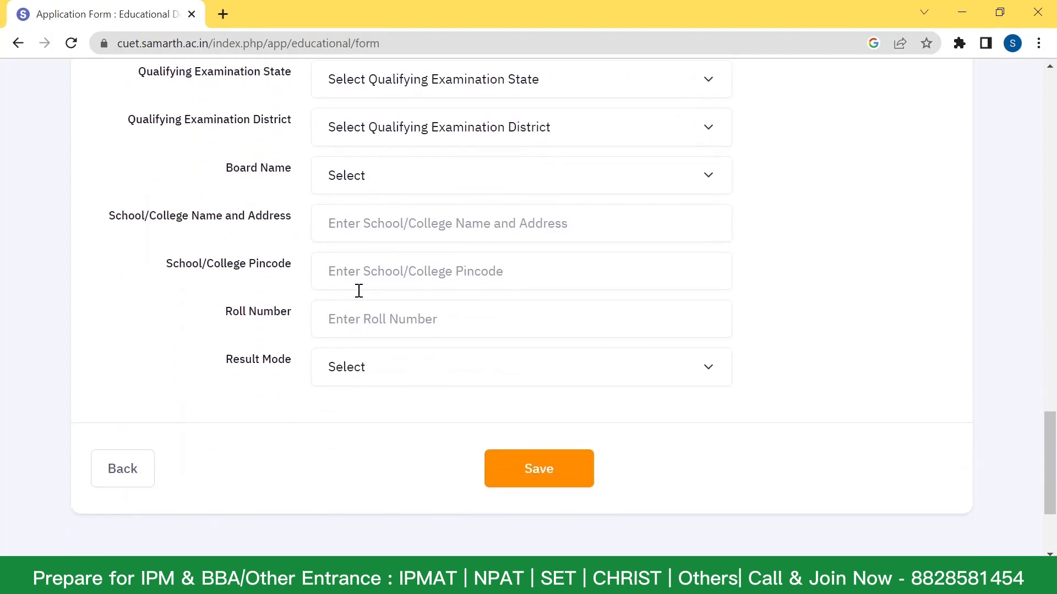
pyautogui.scroll(2, 366, 255)
pyautogui.scroll(3, 368, 263)
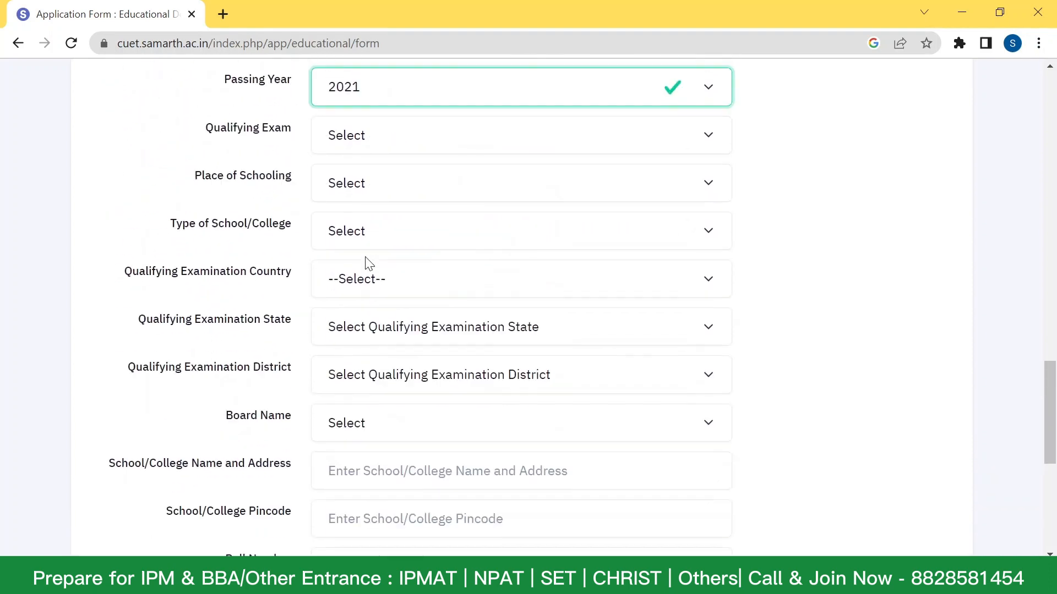
pyautogui.scroll(7, 405, 252)
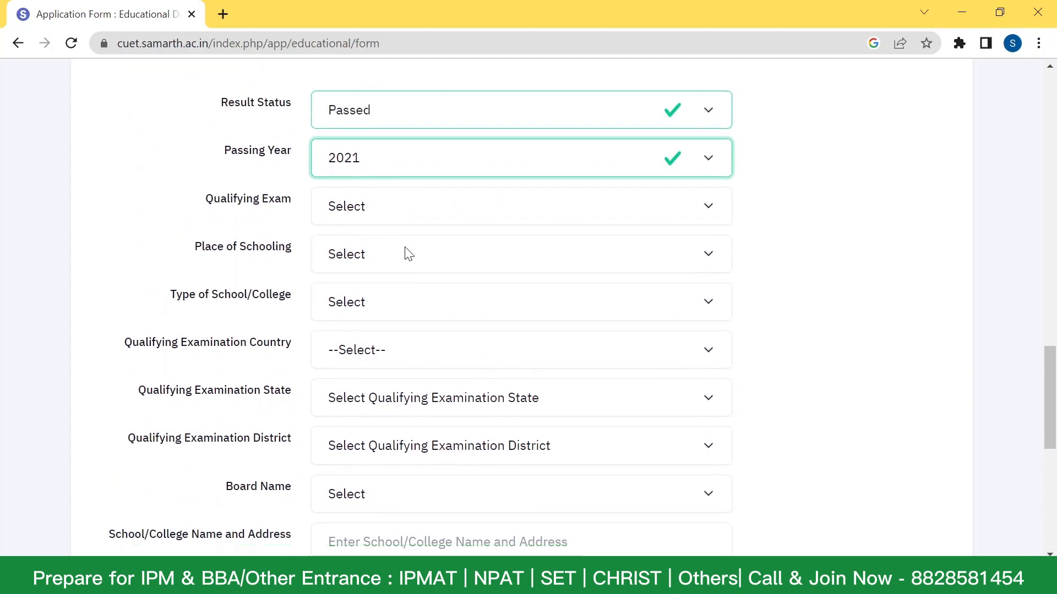
pyautogui.scroll(4, 408, 253)
pyautogui.scroll(-9, 415, 225)
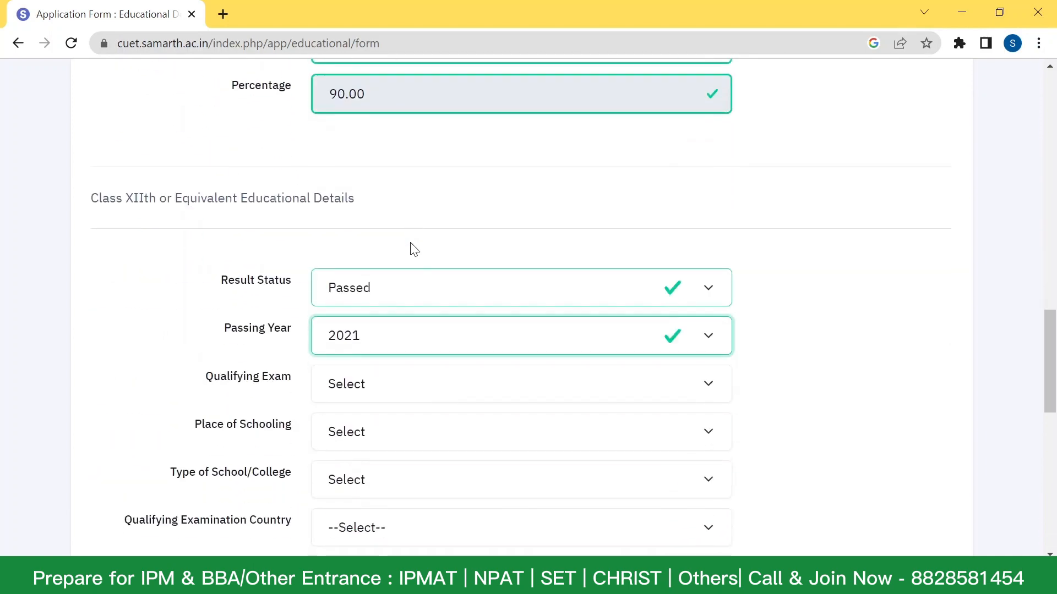
pyautogui.scroll(-1, 416, 275)
pyautogui.click(384, 220)
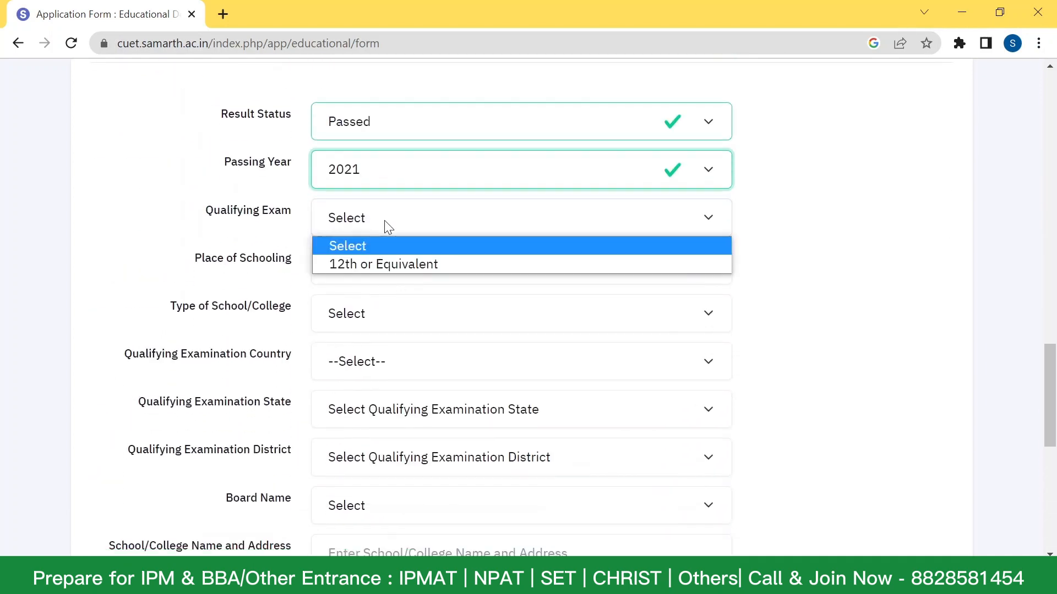
pyautogui.click(382, 265)
pyautogui.click(344, 267)
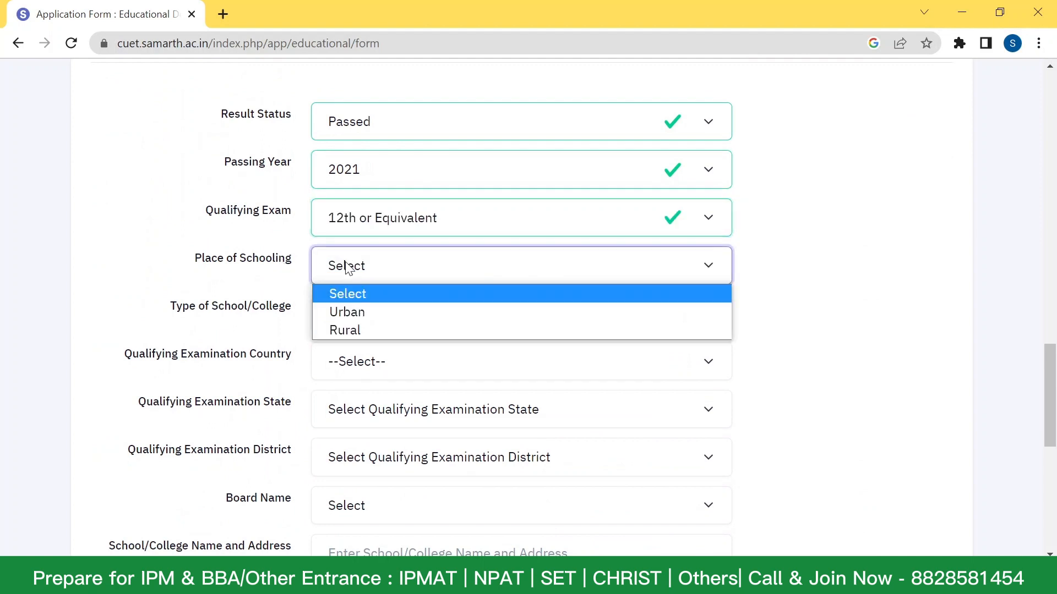
pyautogui.click(372, 309)
pyautogui.click(385, 314)
pyautogui.click(399, 359)
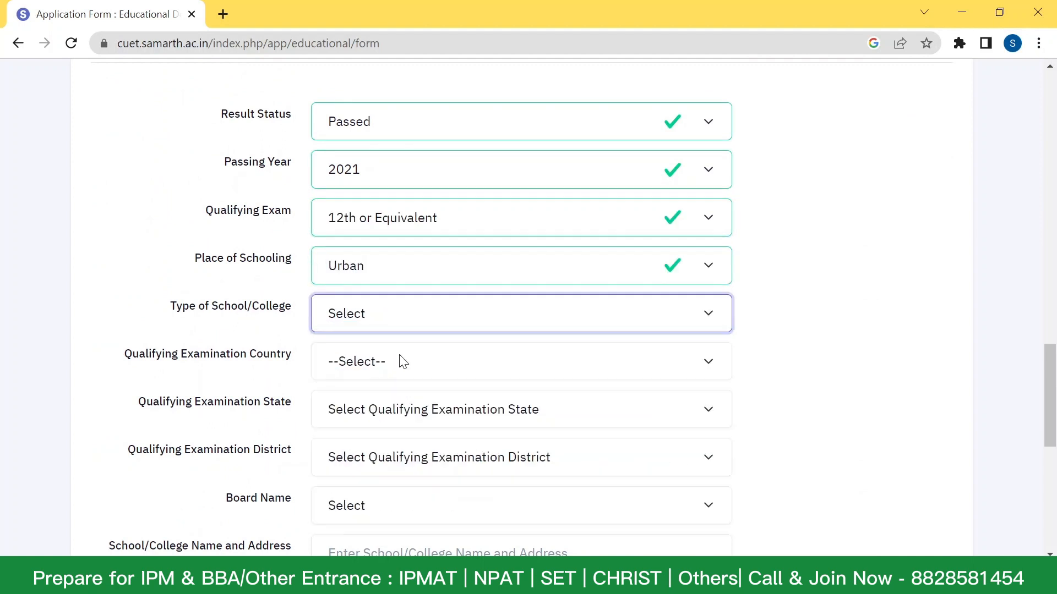
pyautogui.click(377, 361)
pyautogui.click(389, 407)
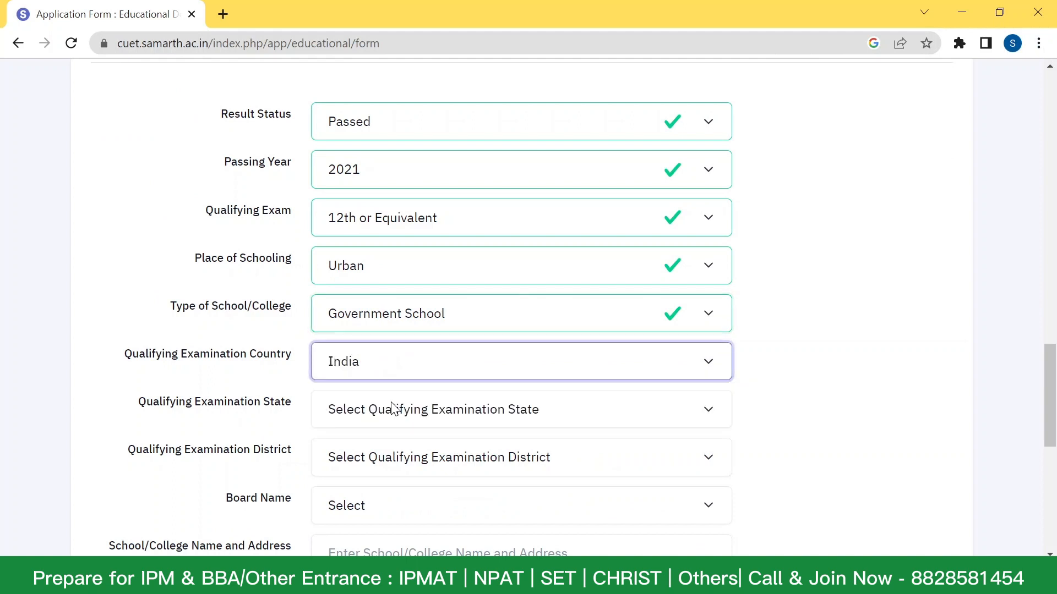
# - Set the Class XII examination state to MAHARASHTRA and district to PALGHAR
pyautogui.scroll(-3, 354, 332)
pyautogui.click(374, 252)
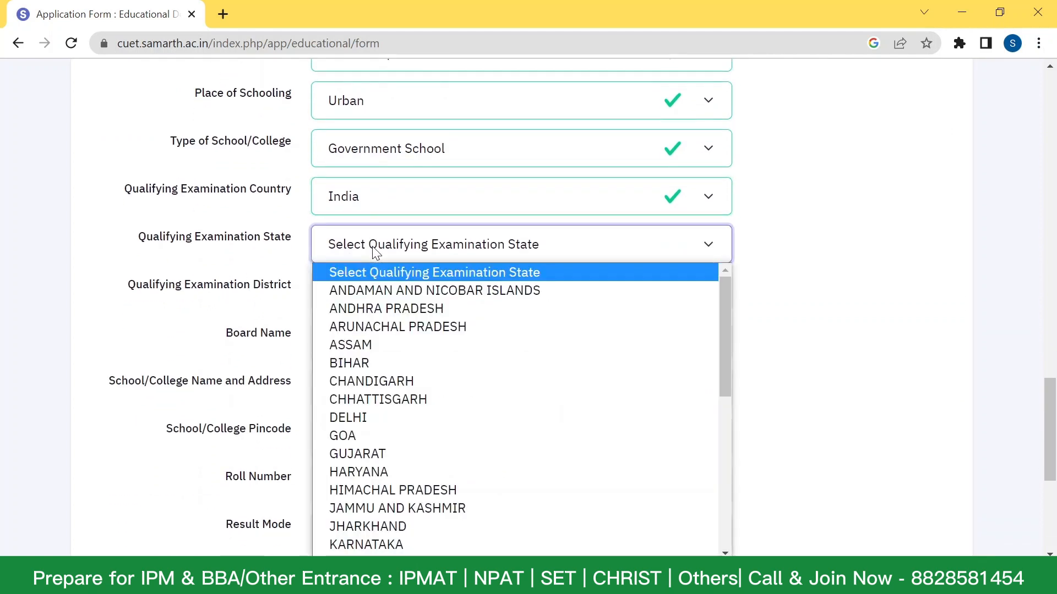
pyautogui.press('m')
pyautogui.press('m')
pyautogui.press('Return')
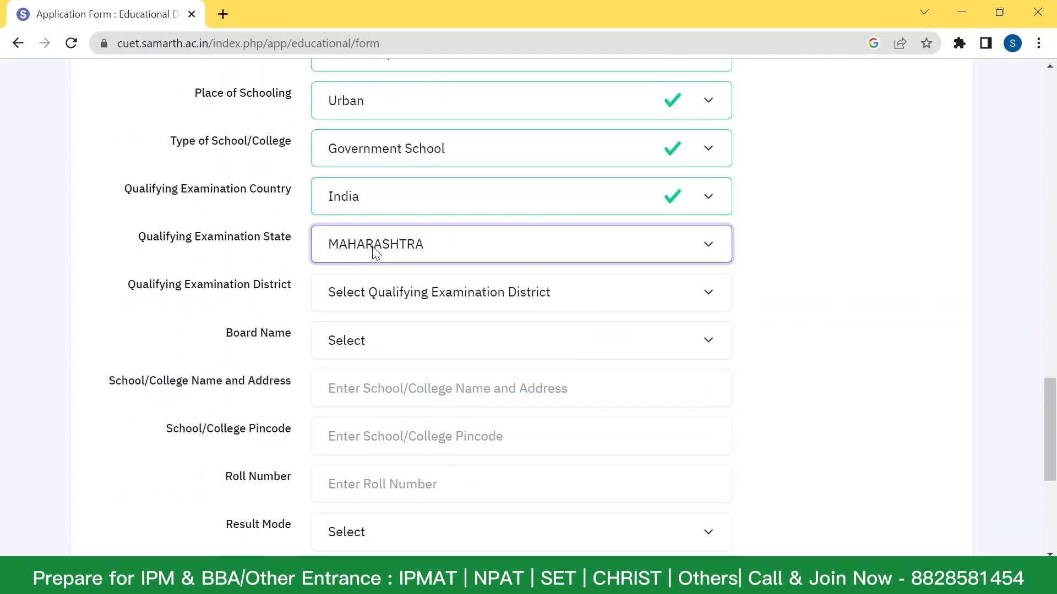
pyautogui.scroll(-2, 372, 242)
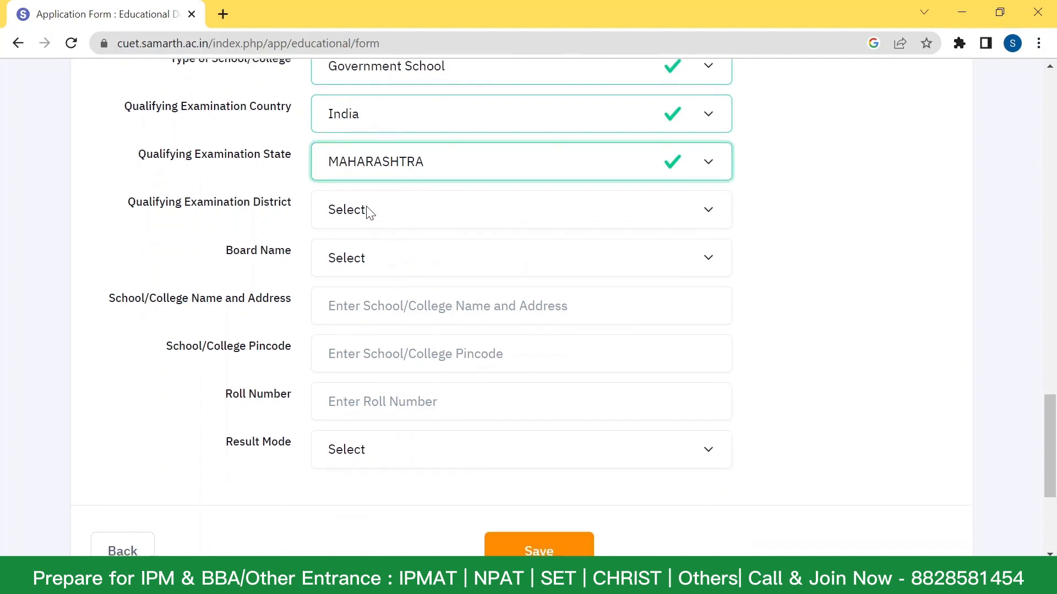
pyautogui.click(369, 213)
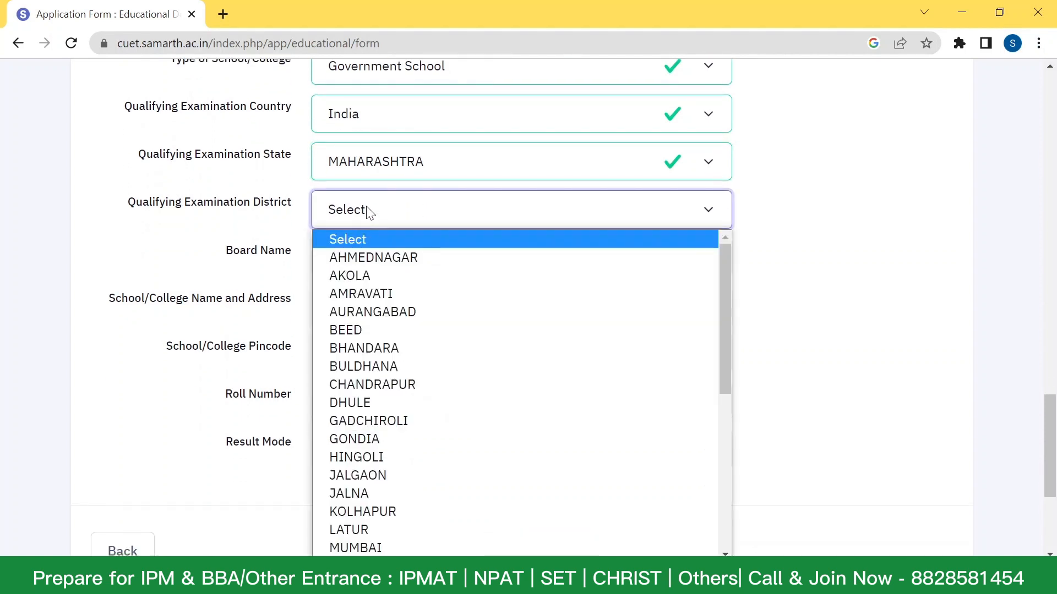
pyautogui.press('p')
pyautogui.press('Return')
pyautogui.scroll(-2, 385, 215)
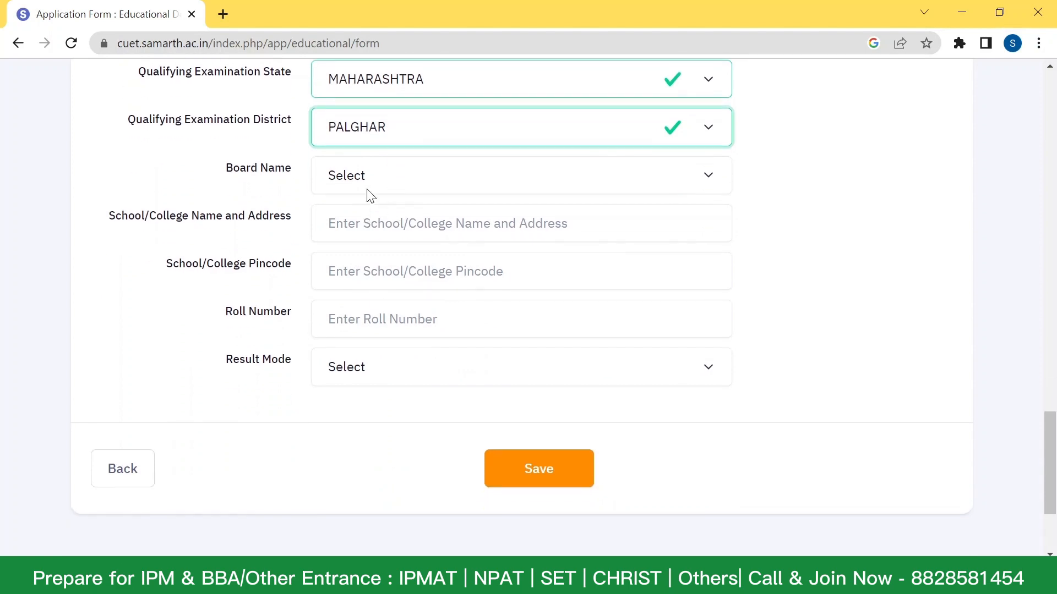
# - Enter school 'GODAWARI School Pune', its pincode and roll number, with Percentage result mode
pyautogui.click(372, 184)
pyautogui.click(388, 222)
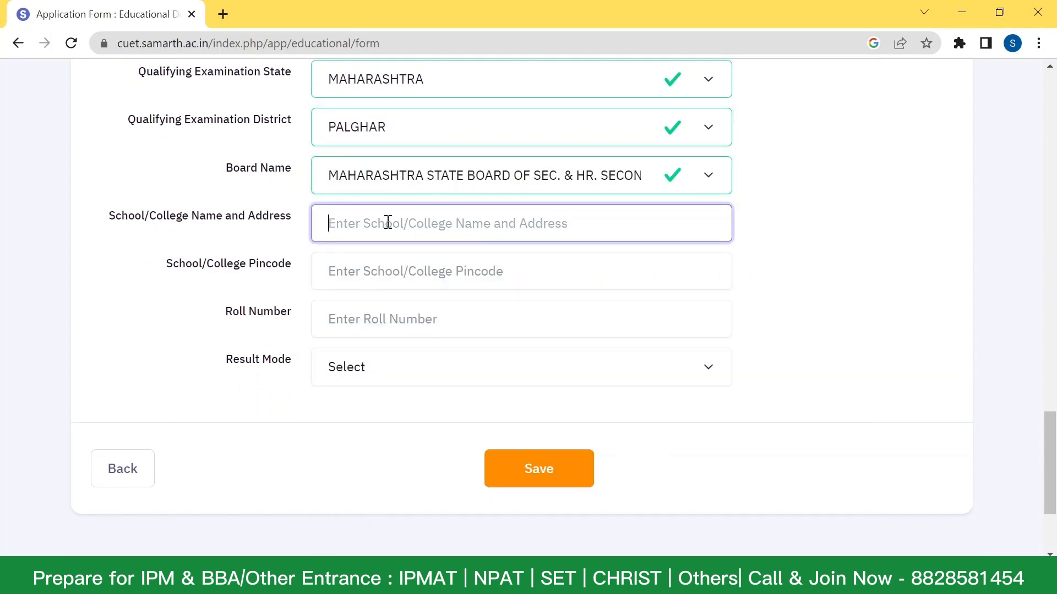
pyautogui.write('GODAWARI School Pune')
pyautogui.click(377, 271)
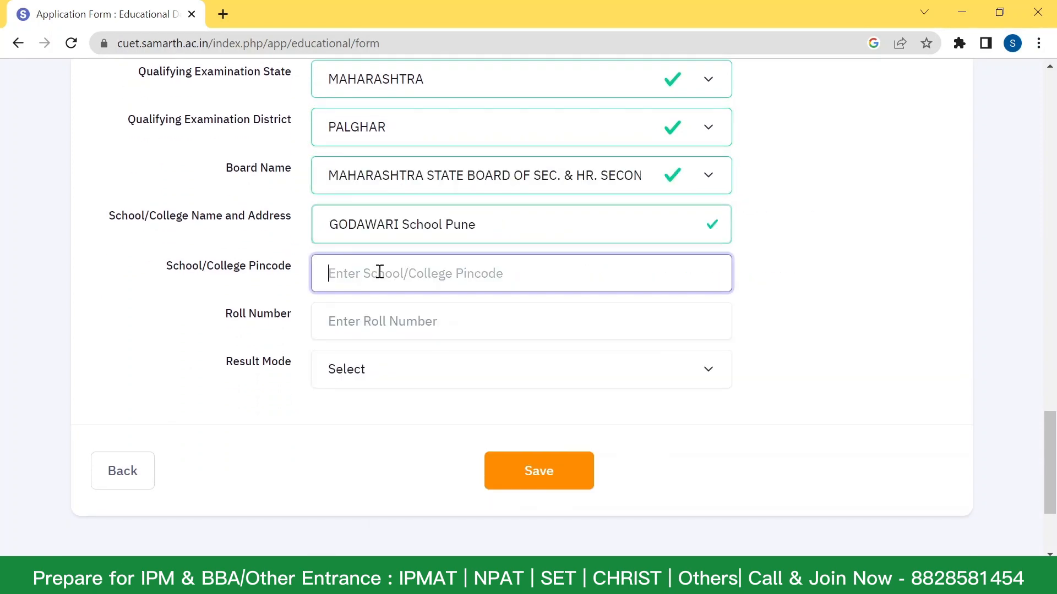
pyautogui.write('411019')
pyautogui.click(354, 315)
pyautogui.write('22221')
pyautogui.click(357, 376)
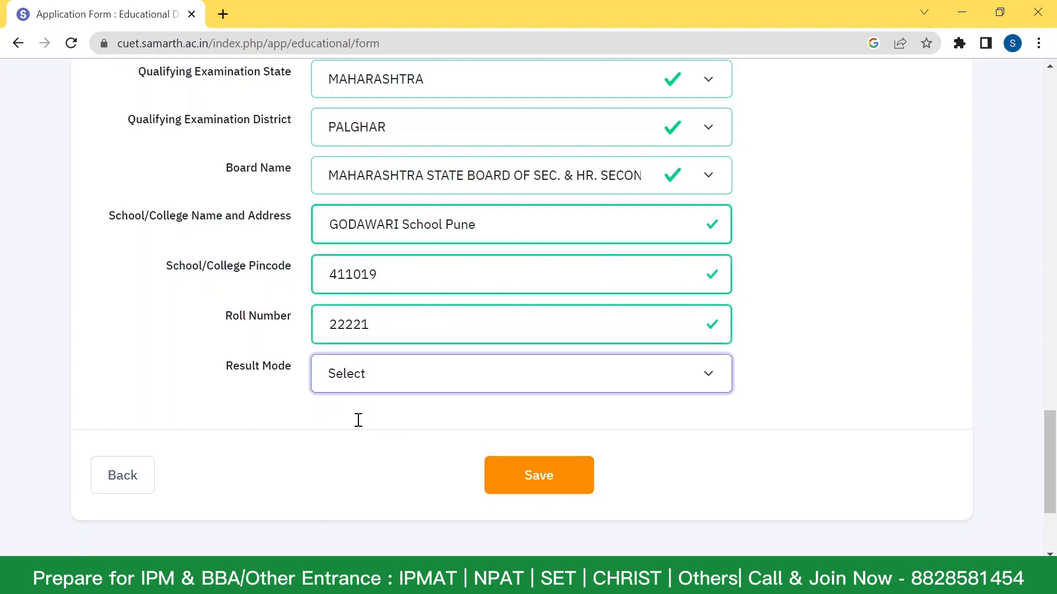
pyautogui.click(357, 420)
pyautogui.scroll(-3, 359, 307)
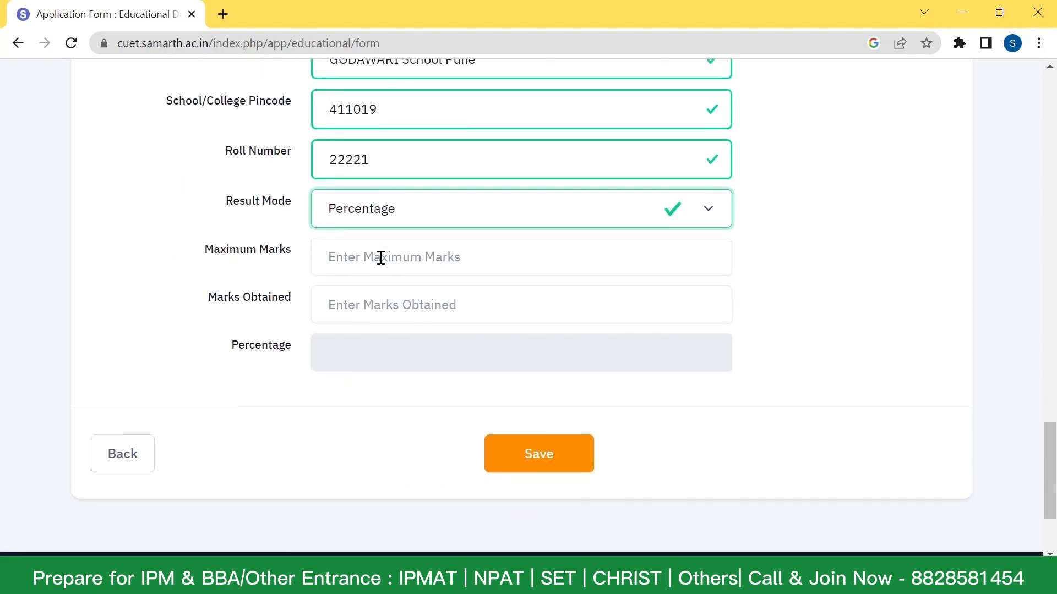
# - Keep Passed, enter maximum marks 600 and obtained 540 (90.00%), and save the educational details
pyautogui.scroll(9, 381, 258)
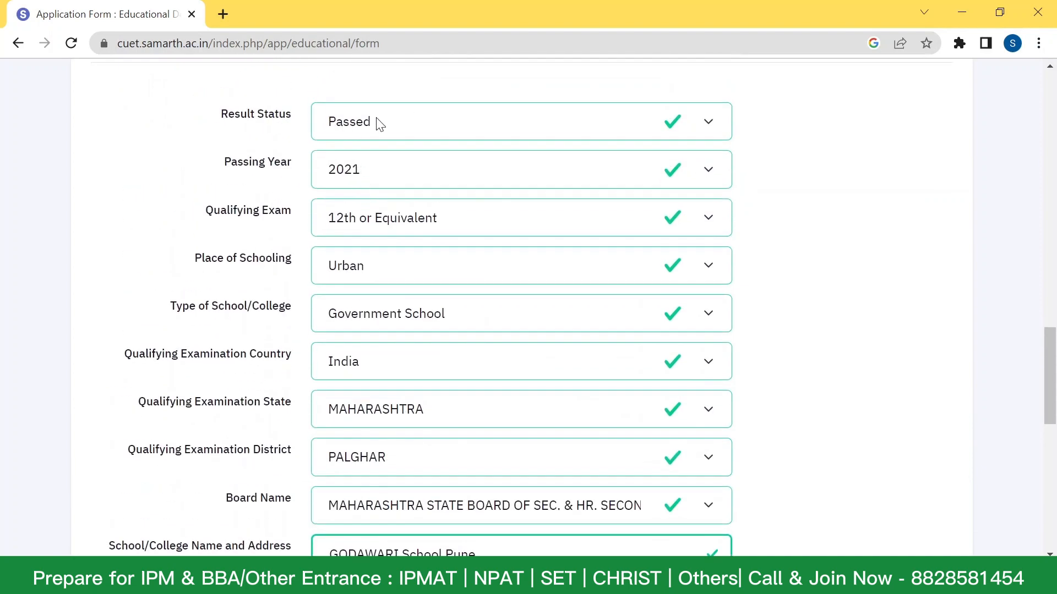
pyautogui.click(382, 123)
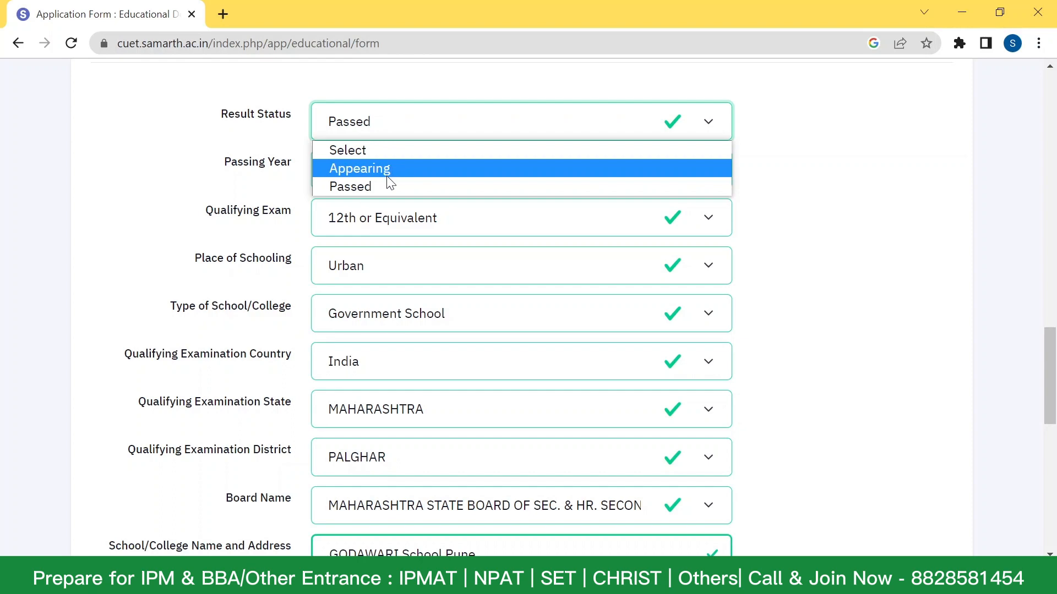
pyautogui.click(238, 121)
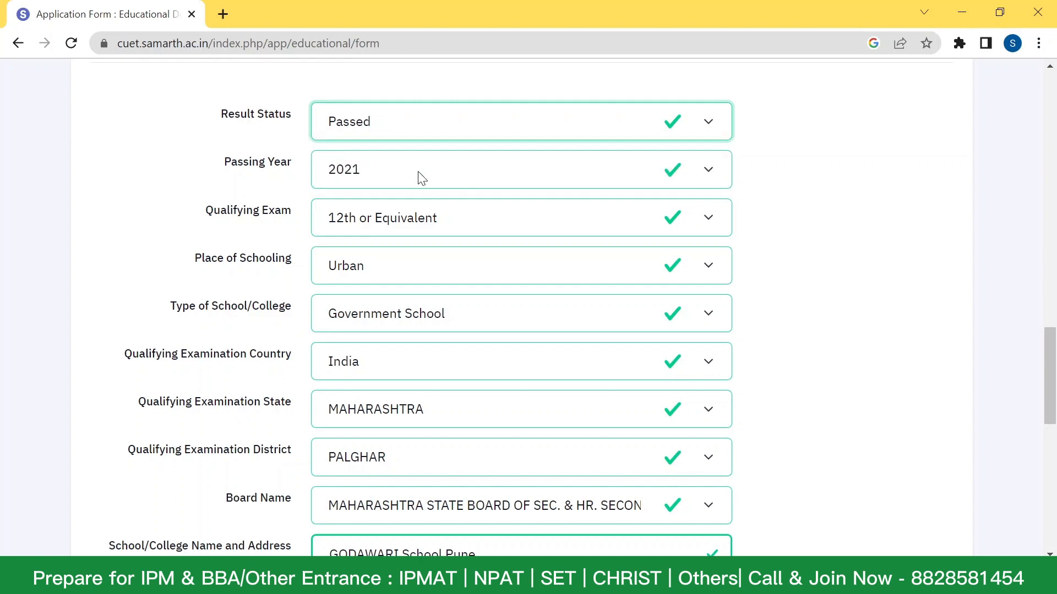
pyautogui.scroll(-9, 422, 178)
pyautogui.click(365, 259)
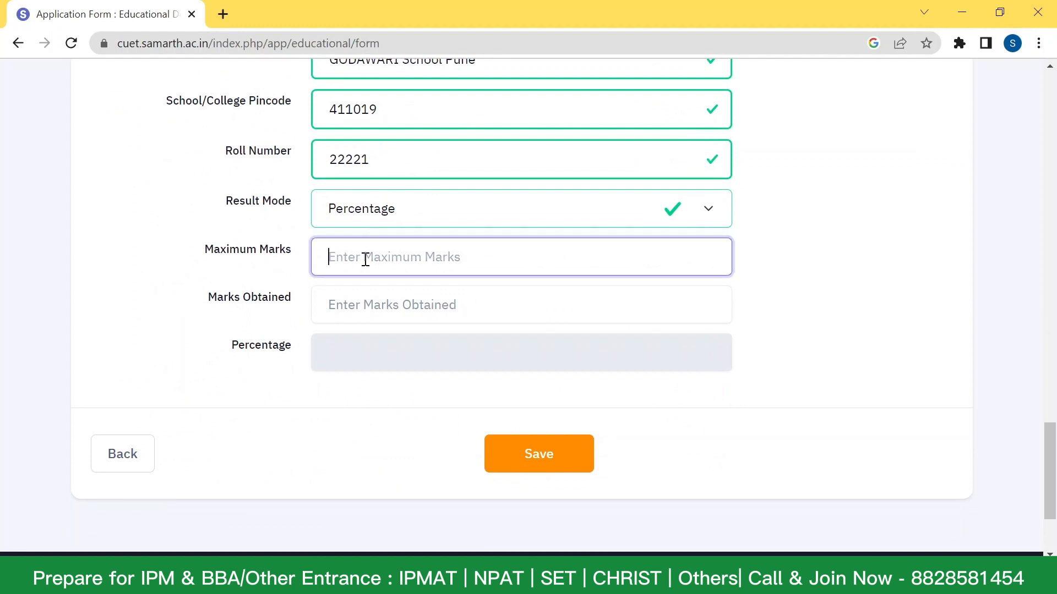
pyautogui.write('600')
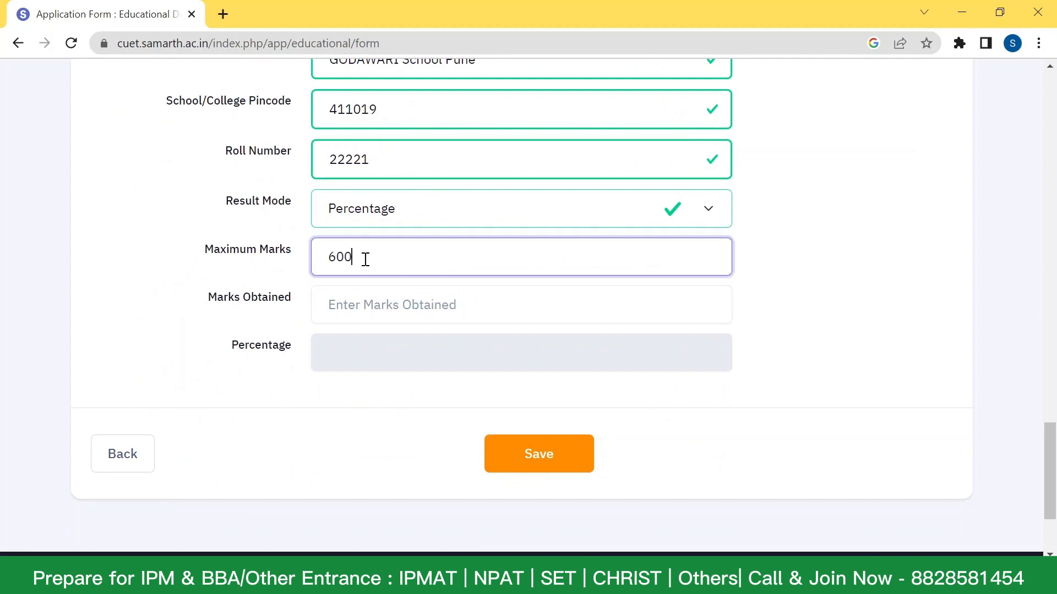
pyautogui.click(373, 305)
pyautogui.write('540')
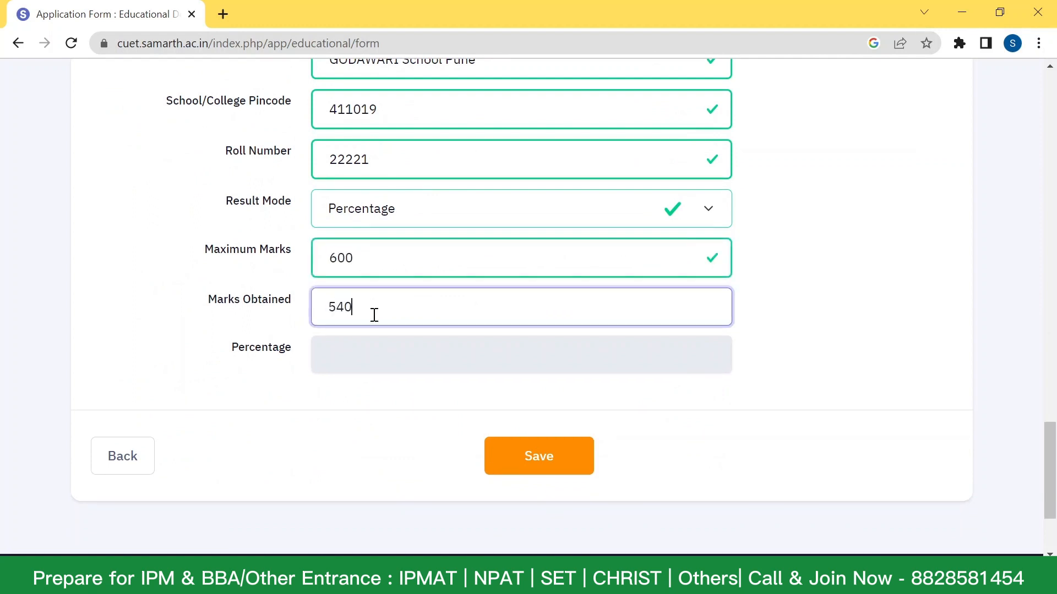
pyautogui.click(260, 353)
pyautogui.click(520, 464)
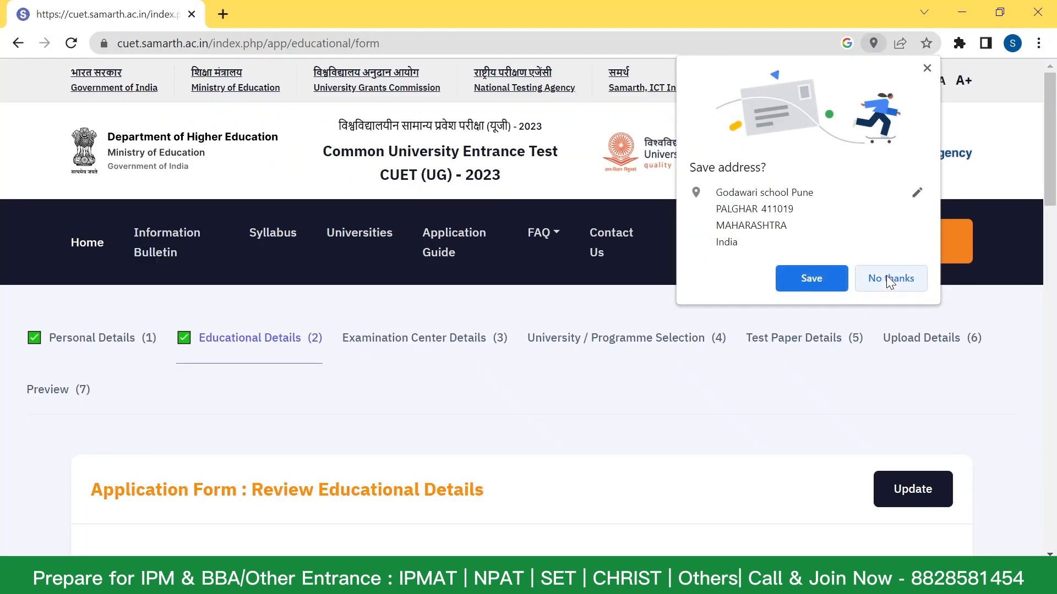
# - Decline Chrome's save-address prompt, look over the review, and continue to Examination Center Selection
pyautogui.click(888, 278)
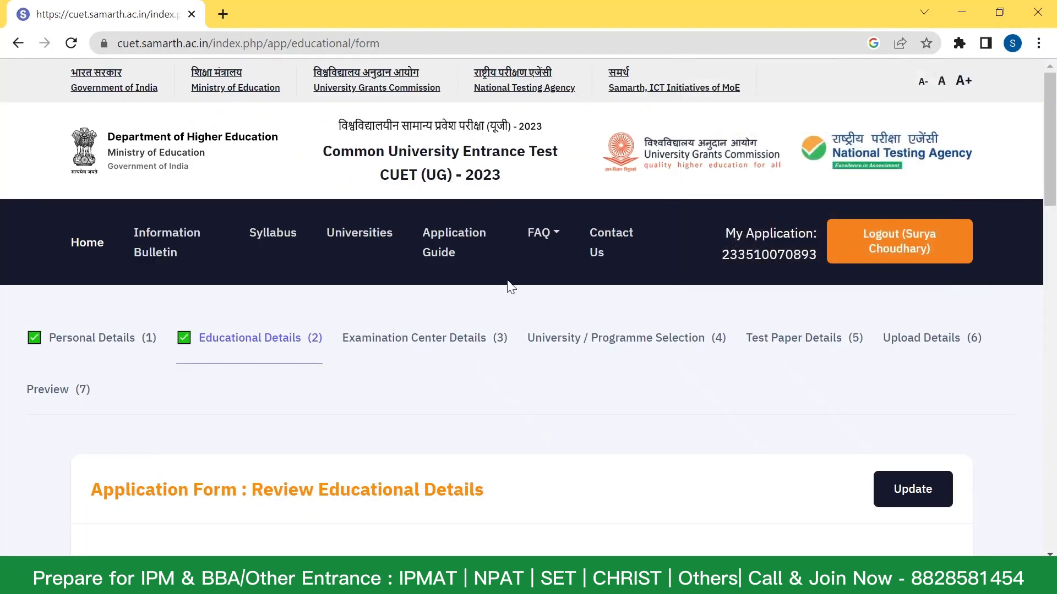
pyautogui.scroll(-3, 511, 287)
pyautogui.moveTo(257, 325); pyautogui.dragTo(499, 337)
pyautogui.scroll(-7, 669, 367)
pyautogui.scroll(-13, 668, 368)
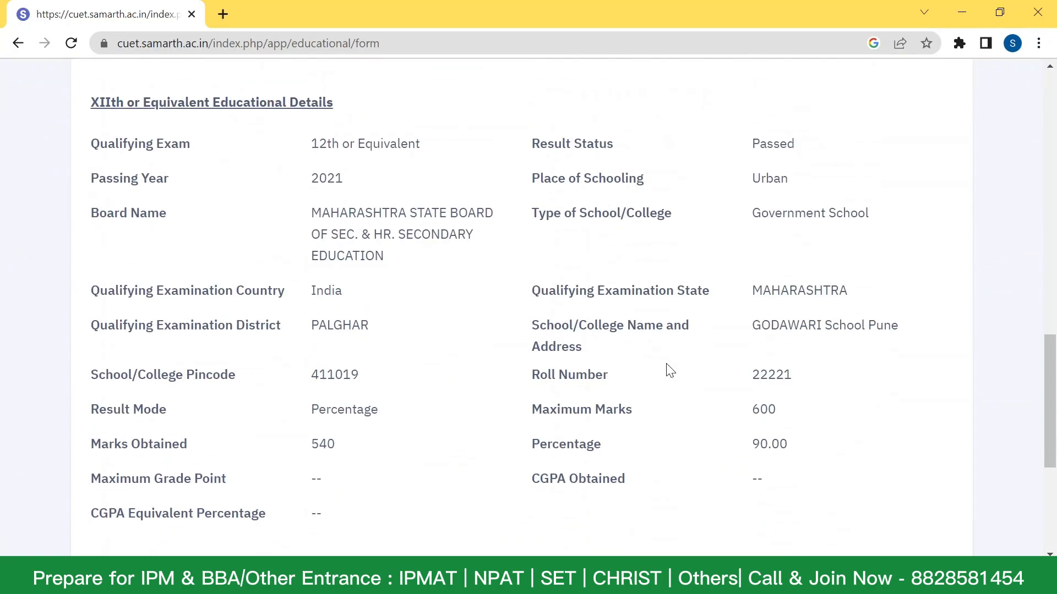
pyautogui.scroll(6, 666, 369)
pyautogui.scroll(-6, 665, 368)
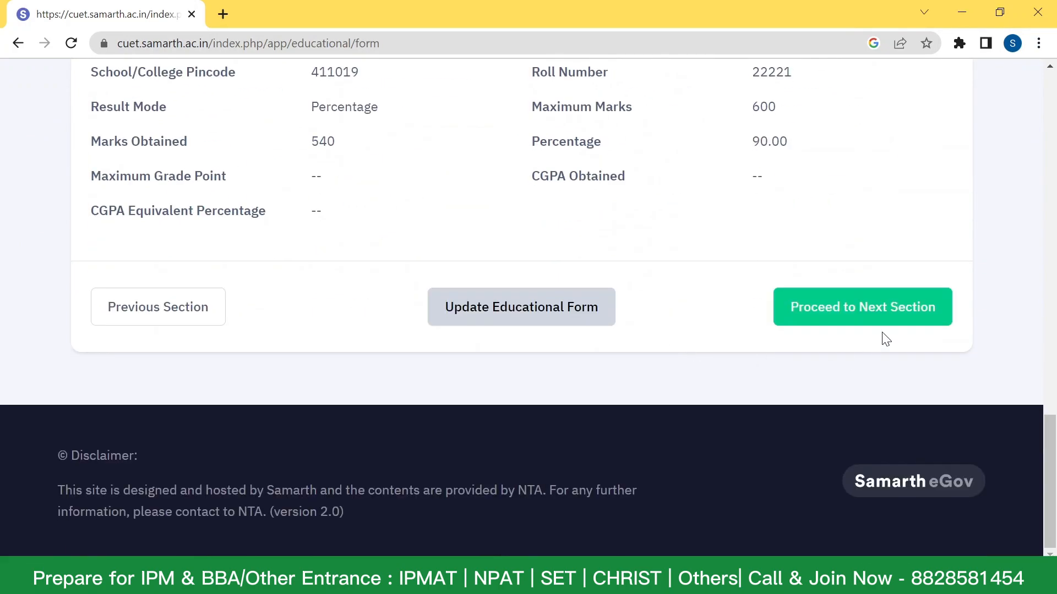
pyautogui.click(861, 306)
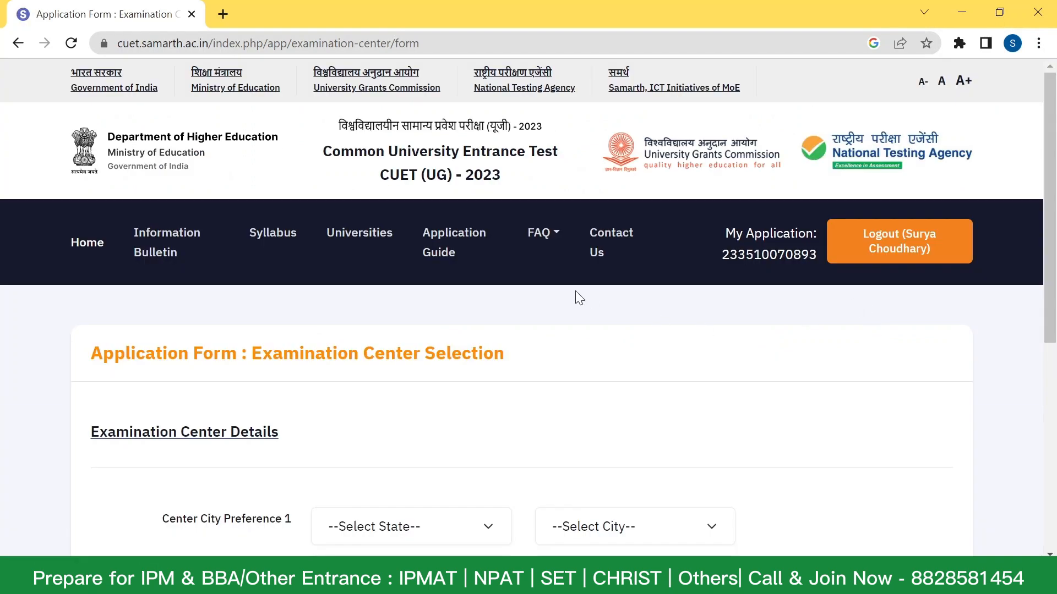
# - Set the first centre preference to MAHARASHTRA, MUMBAI (MR17)
pyautogui.moveTo(262, 354); pyautogui.dragTo(531, 363)
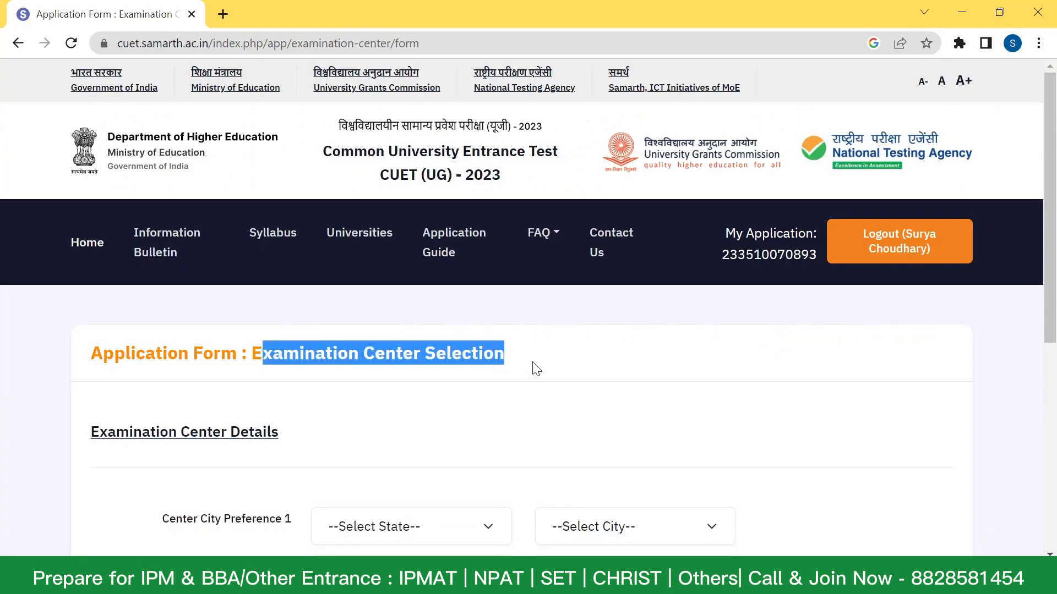
pyautogui.scroll(-3, 588, 352)
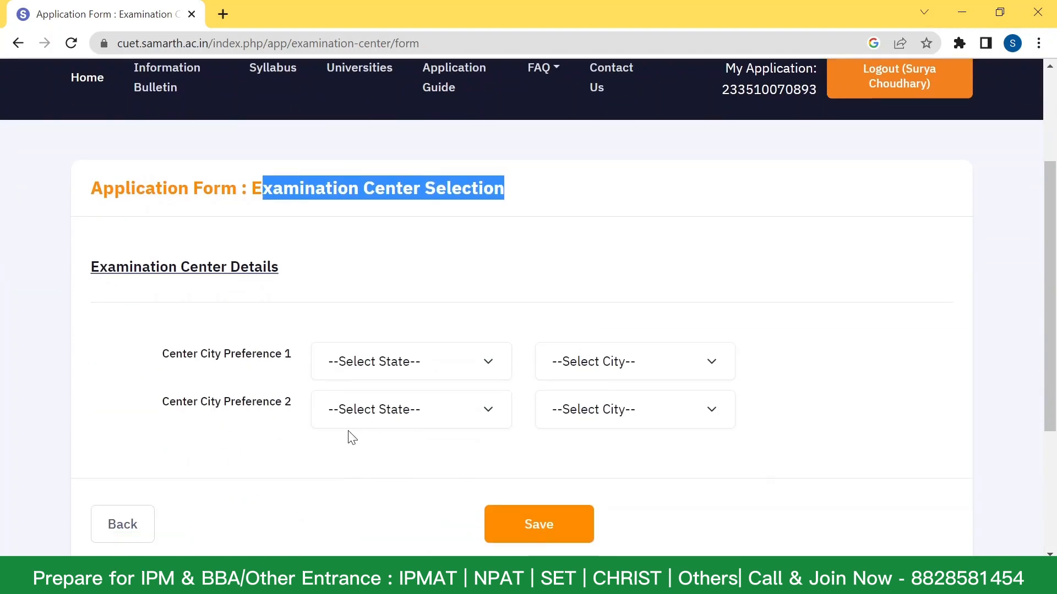
pyautogui.click(427, 365)
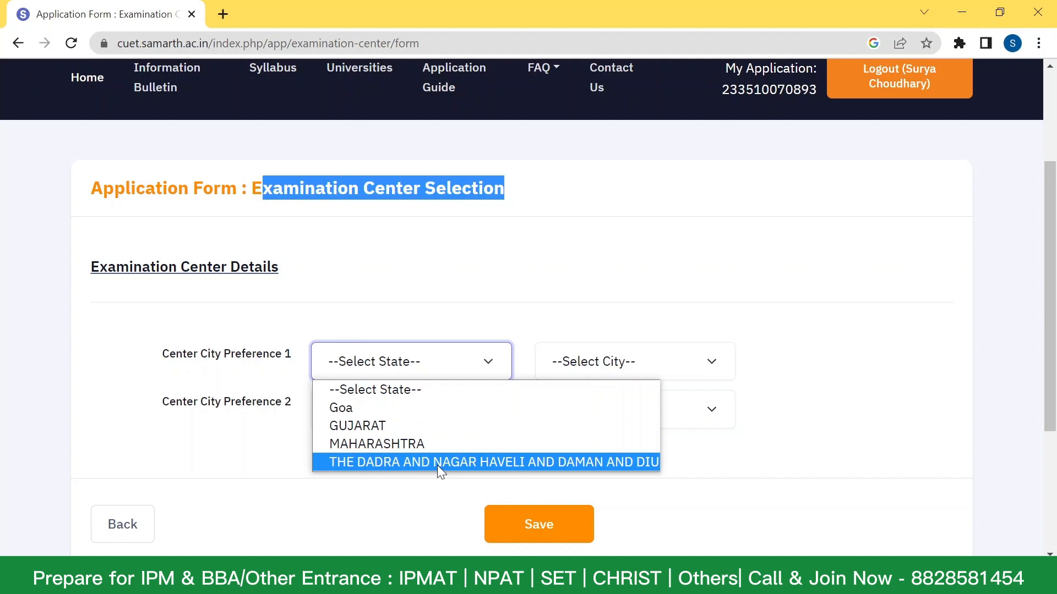
pyautogui.click(447, 444)
pyautogui.click(624, 367)
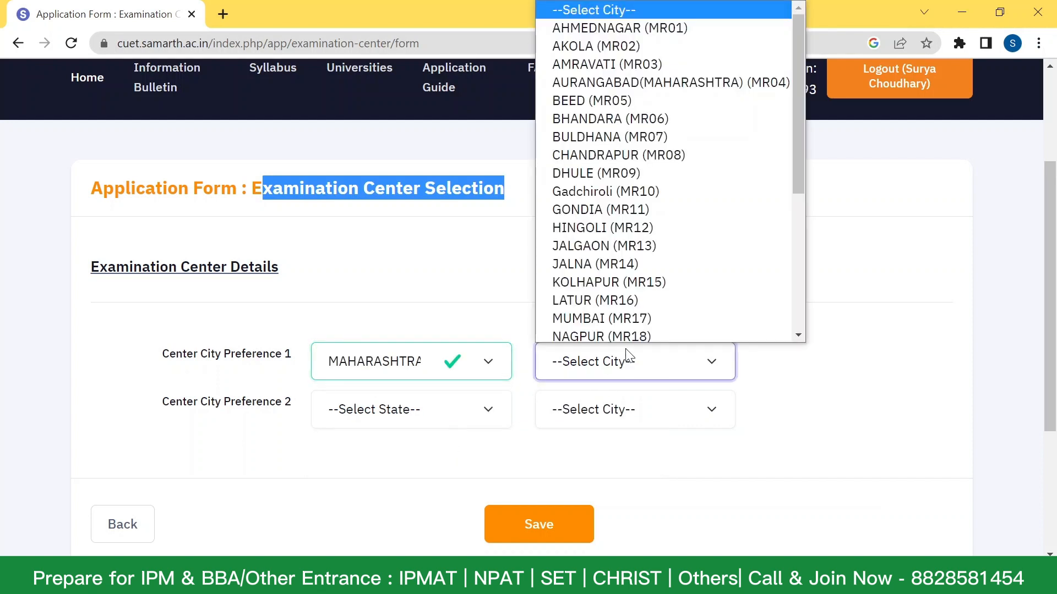
pyautogui.press('p')
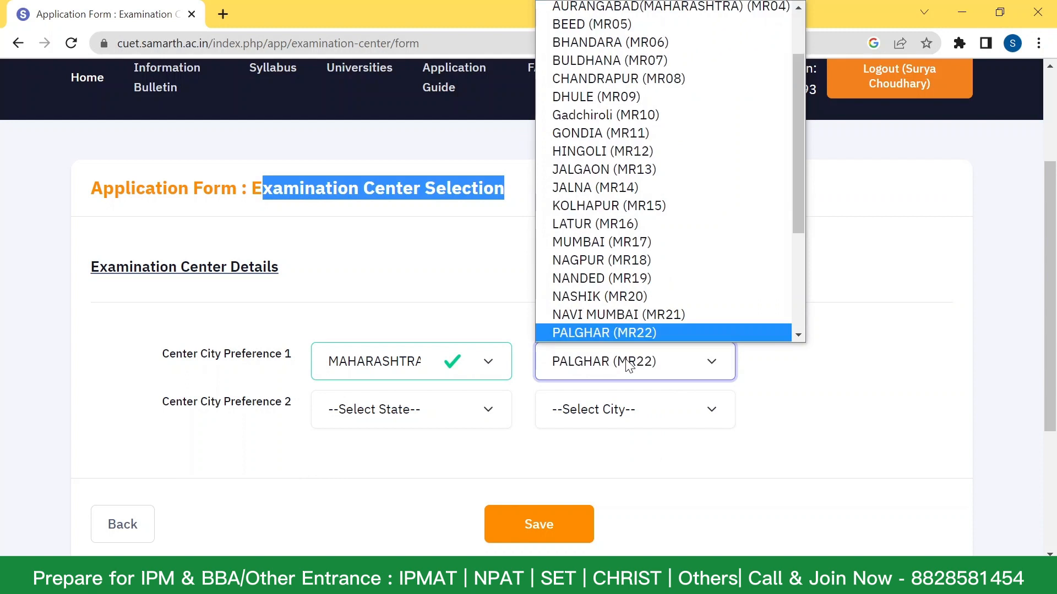
pyautogui.click(633, 338)
pyautogui.click(678, 367)
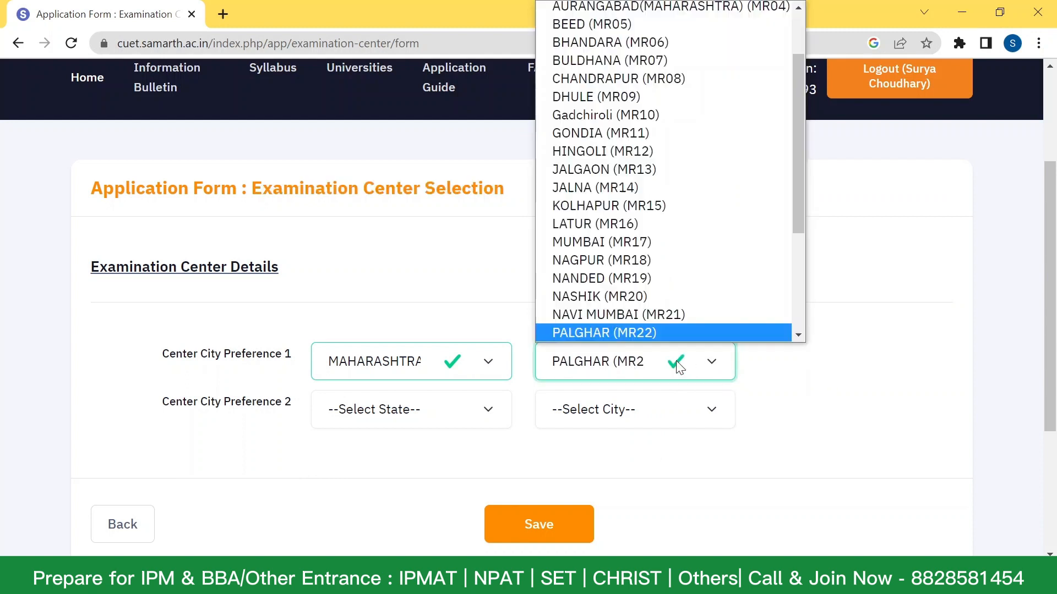
pyautogui.press('m')
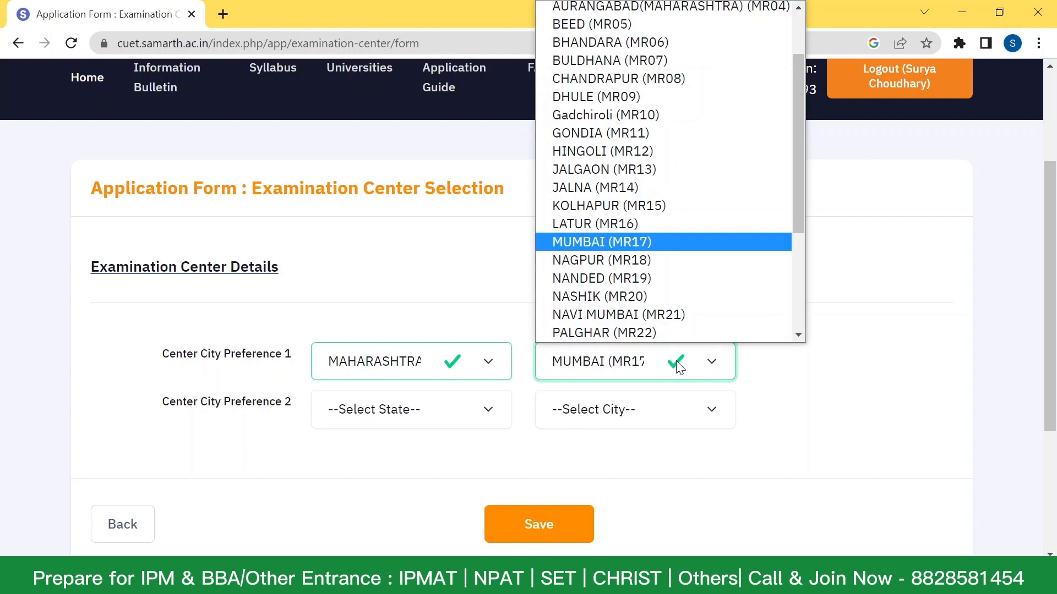
pyautogui.click(676, 362)
pyautogui.click(788, 341)
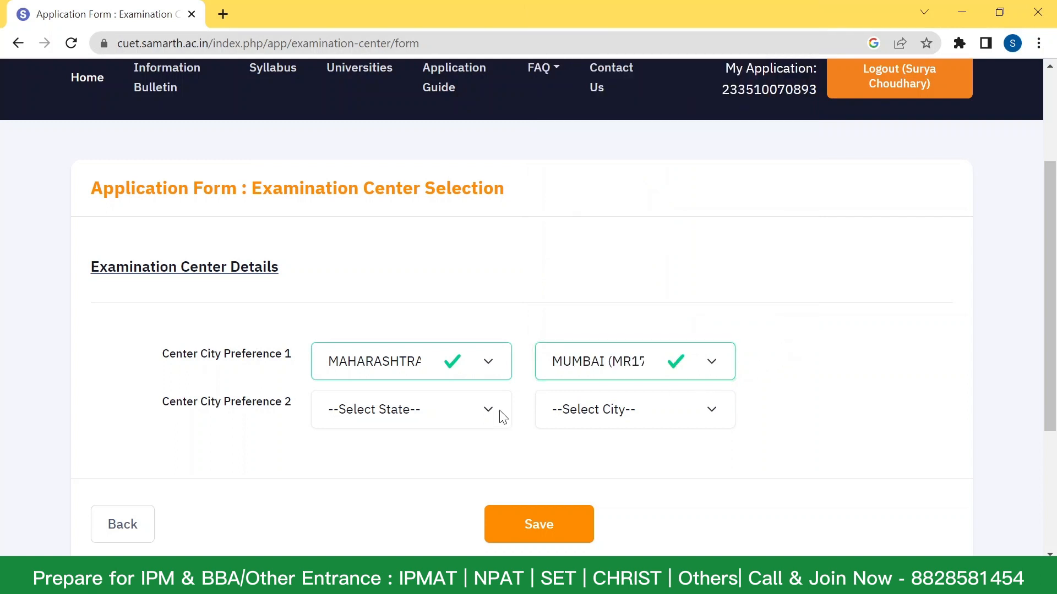
# - Set the second preference to MAHARASHTRA, PALGHAR (MR22) and save the centre choices
pyautogui.click(394, 411)
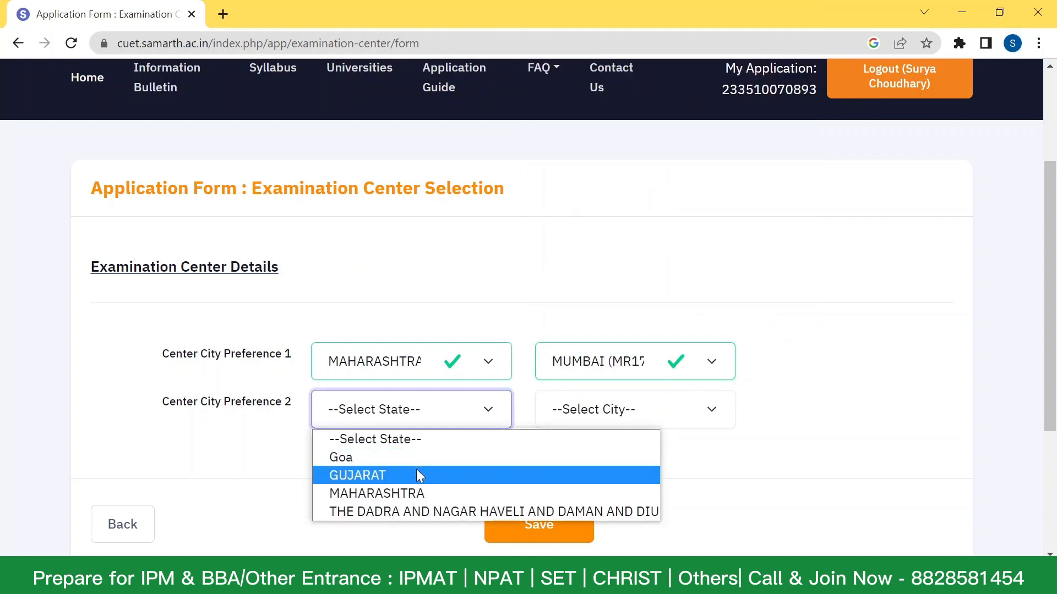
pyautogui.click(428, 493)
pyautogui.click(621, 411)
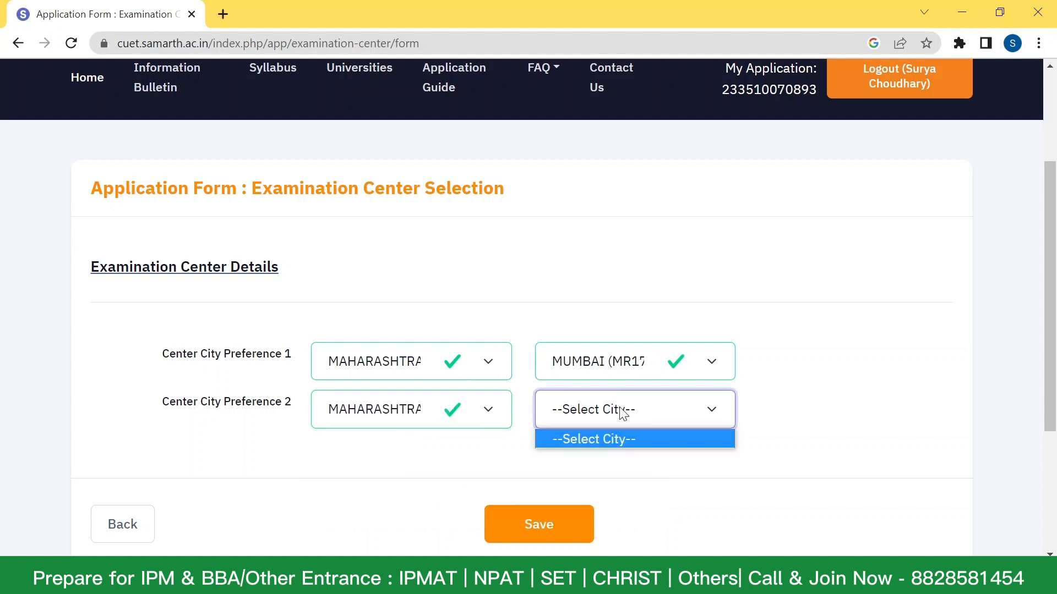
pyautogui.click(626, 439)
pyautogui.click(641, 407)
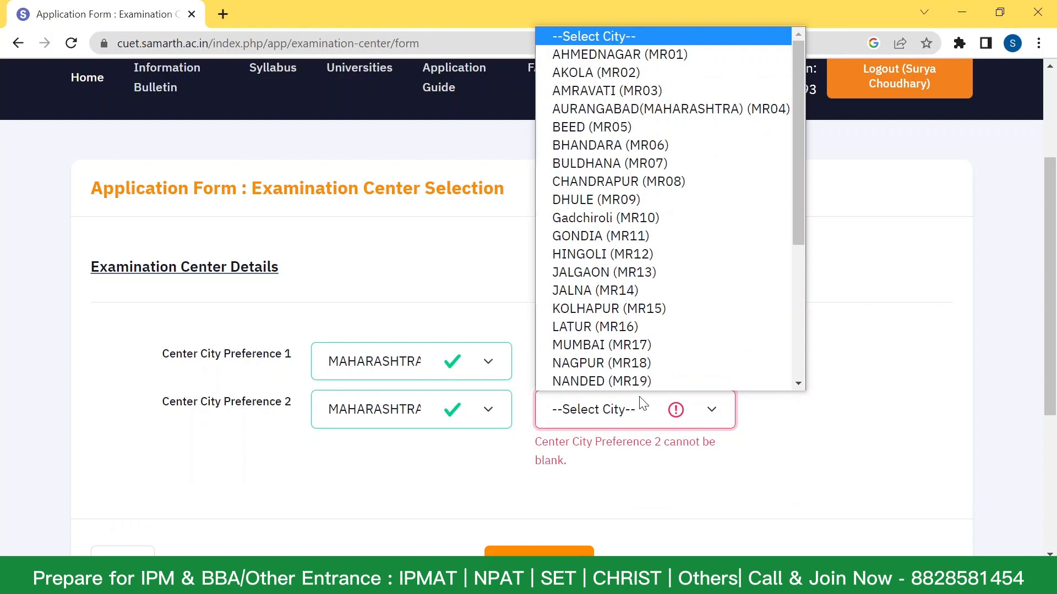
pyautogui.press('p')
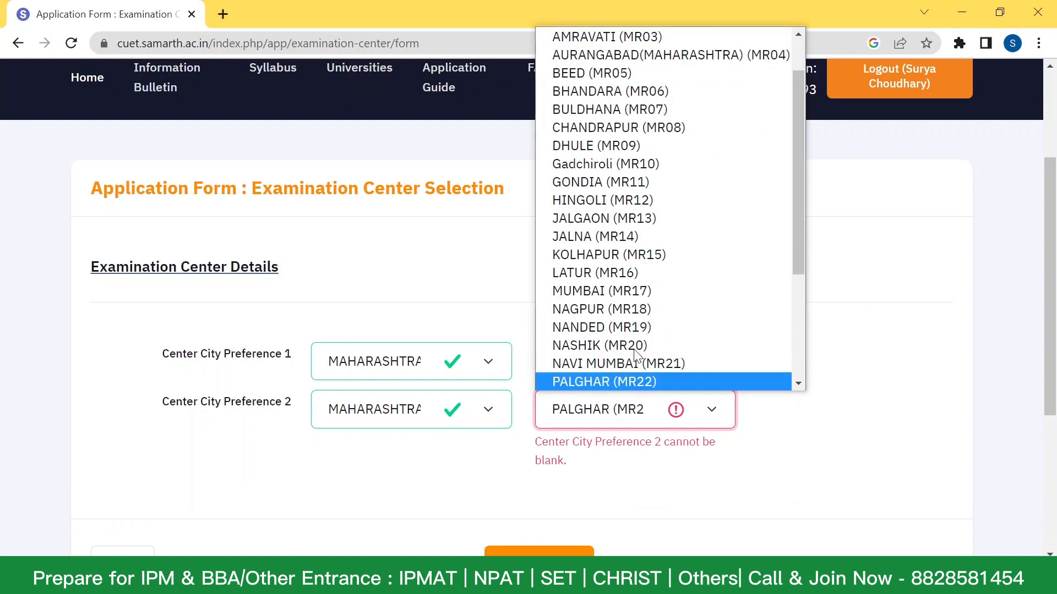
pyautogui.press('Return')
pyautogui.click(834, 369)
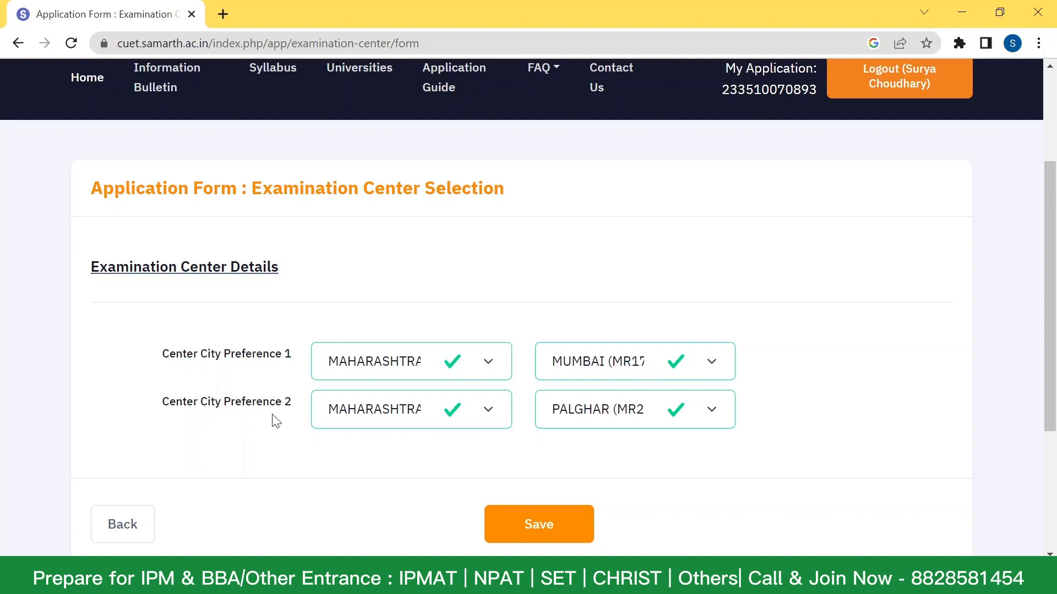
pyautogui.scroll(-3, 651, 326)
pyautogui.click(562, 365)
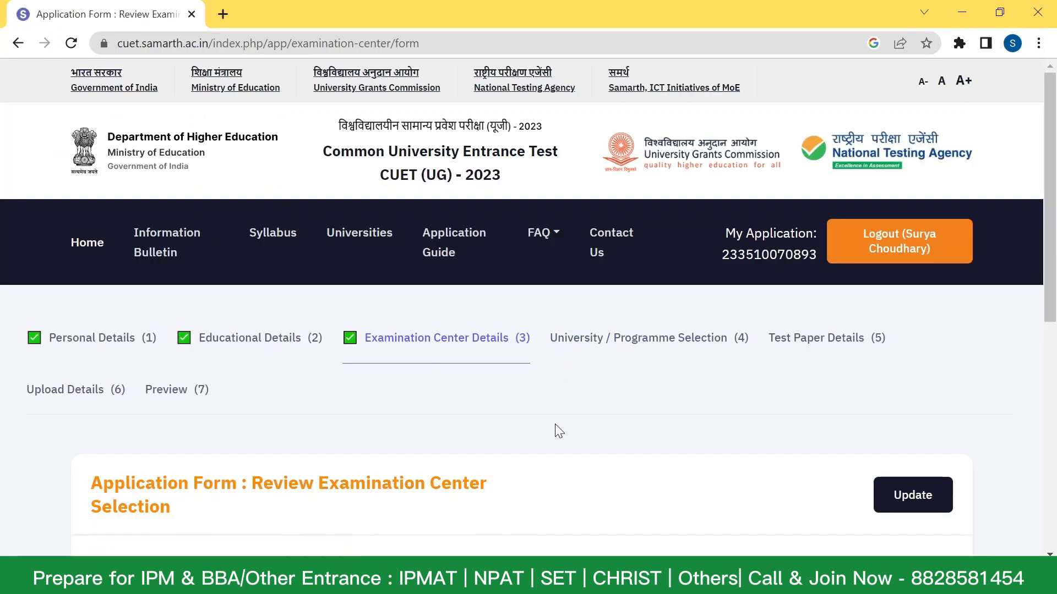
# - Check the two chosen exam centre cities, then continue to University / Programme Selection
pyautogui.scroll(-5, 579, 410)
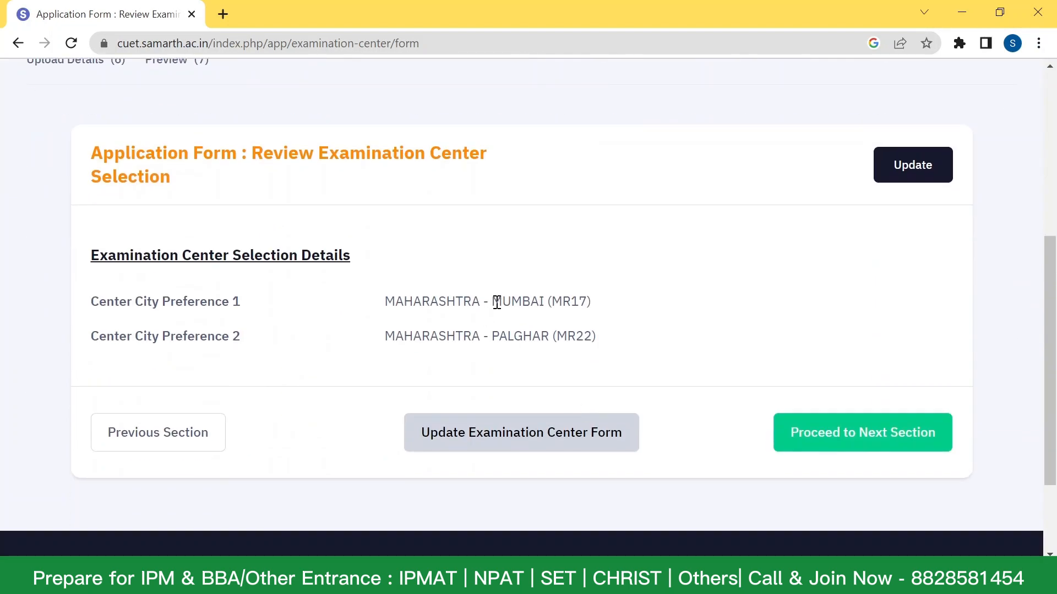
pyautogui.moveTo(496, 297); pyautogui.dragTo(622, 344)
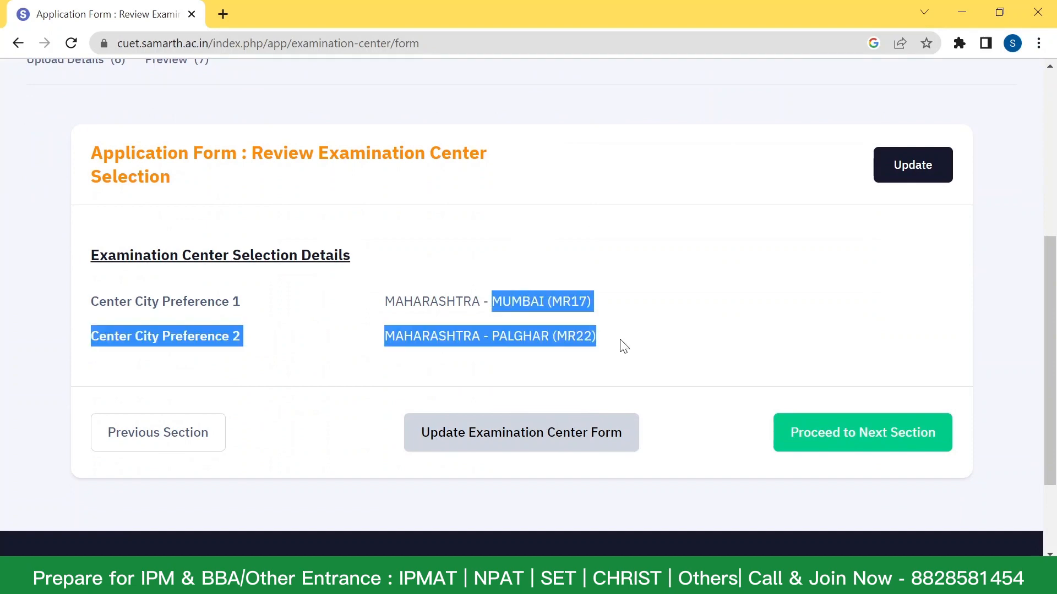
pyautogui.click(622, 345)
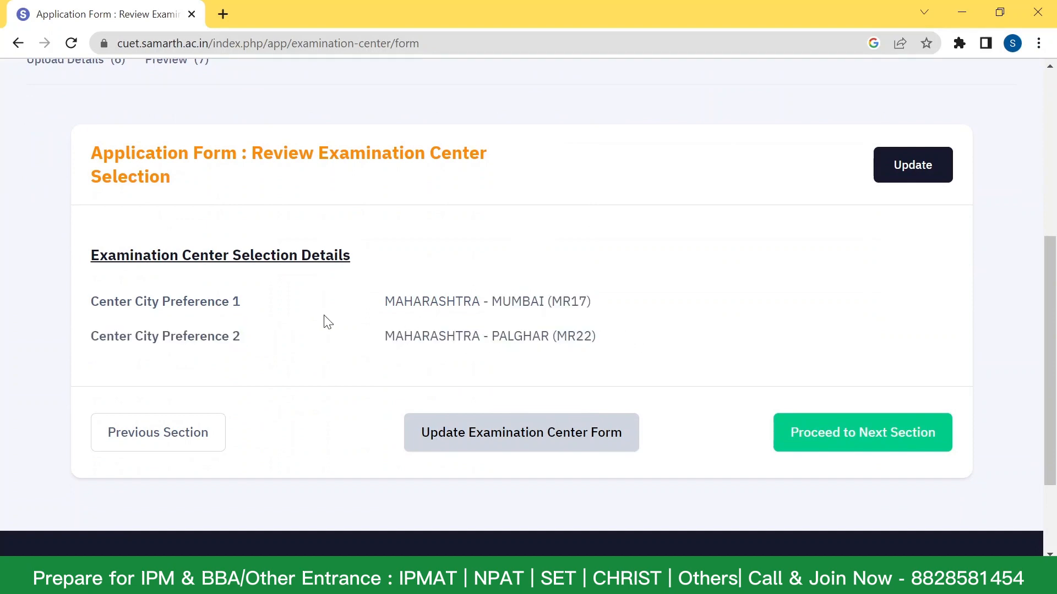
pyautogui.click(809, 436)
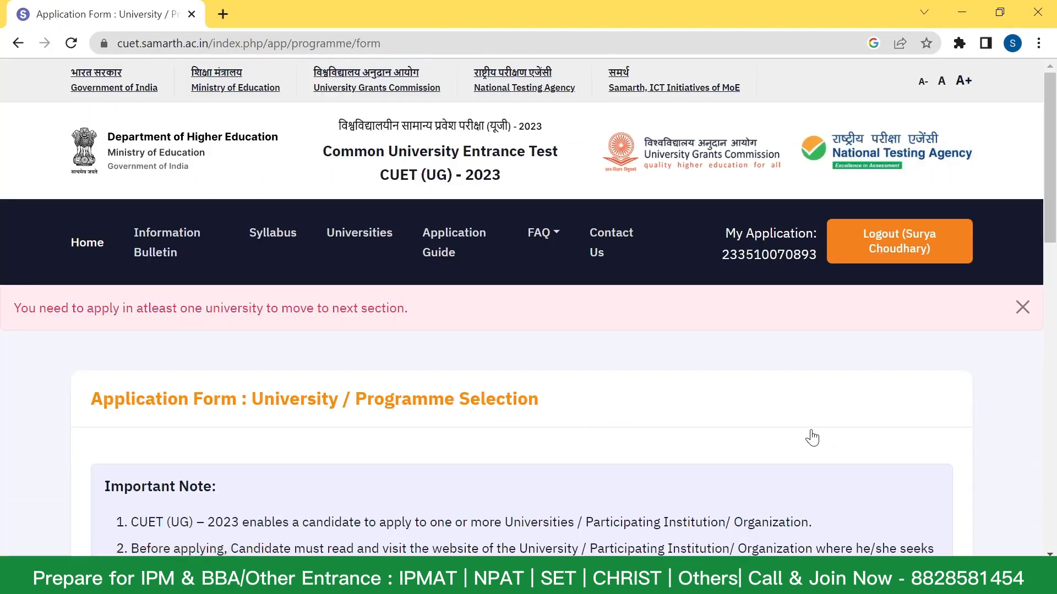
# - Read the note about applying to several universities and open the Select University Name list
pyautogui.scroll(-3, 684, 380)
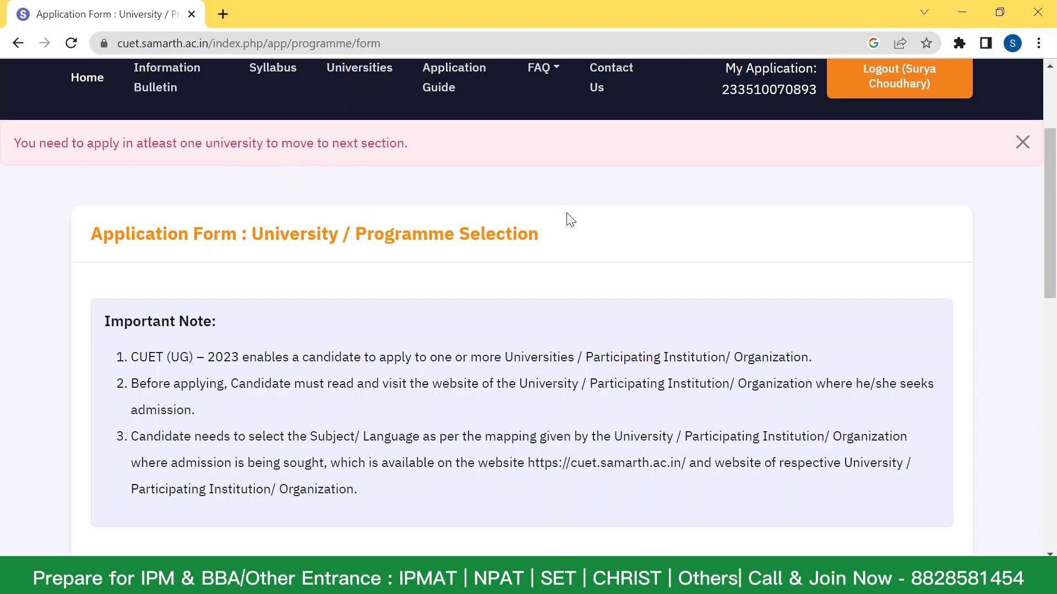
pyautogui.scroll(-3, 570, 219)
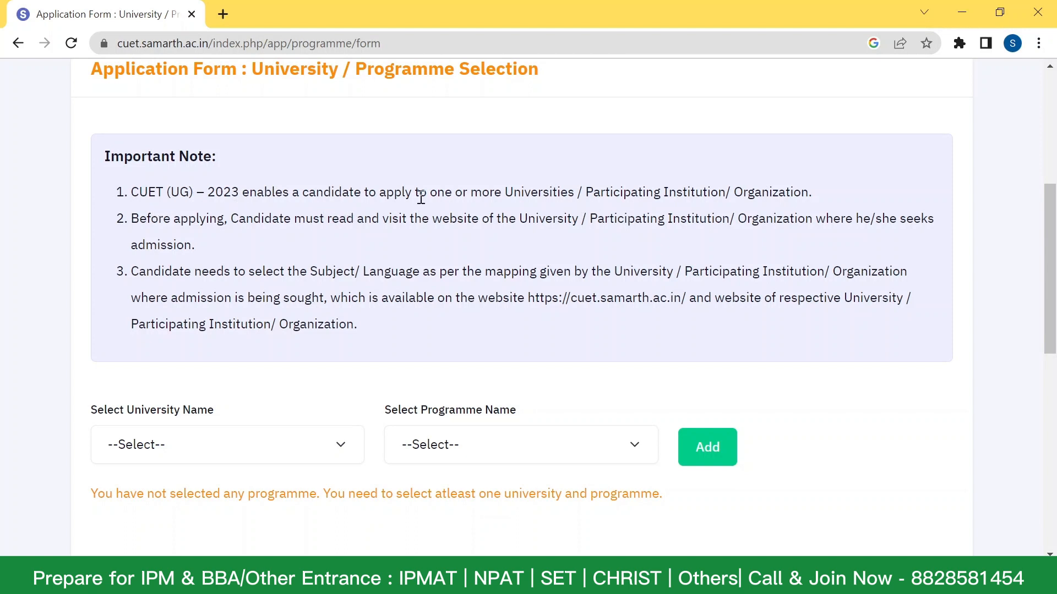
pyautogui.moveTo(428, 196); pyautogui.dragTo(844, 199)
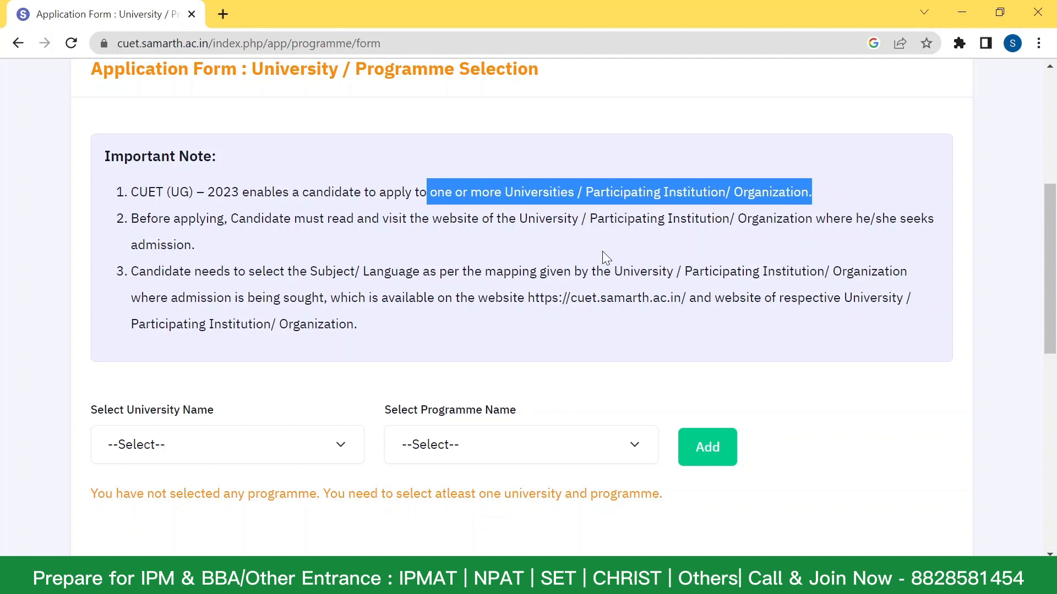
pyautogui.scroll(-4, 602, 251)
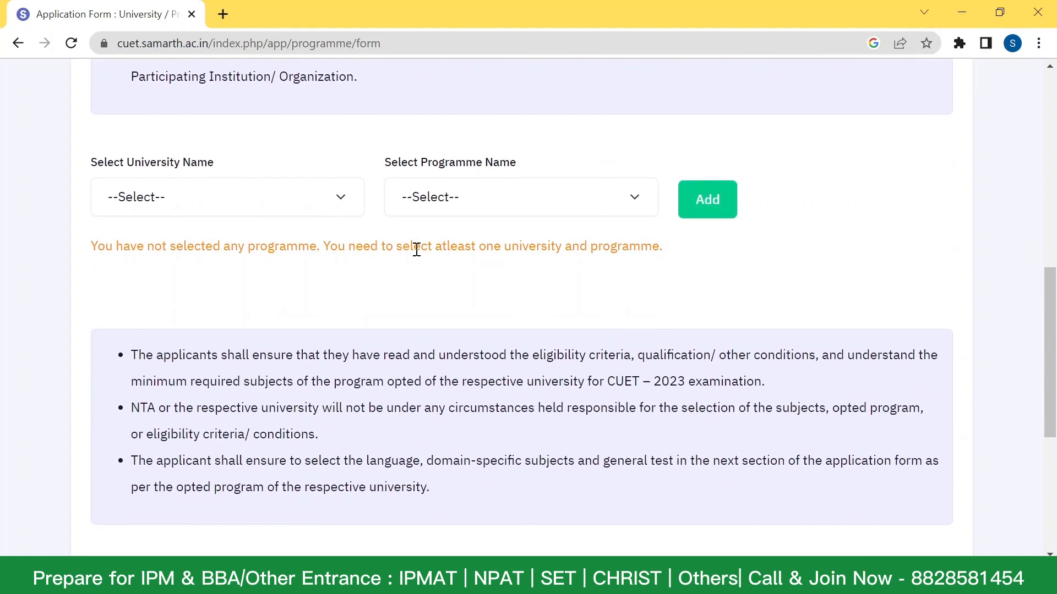
pyautogui.click(269, 207)
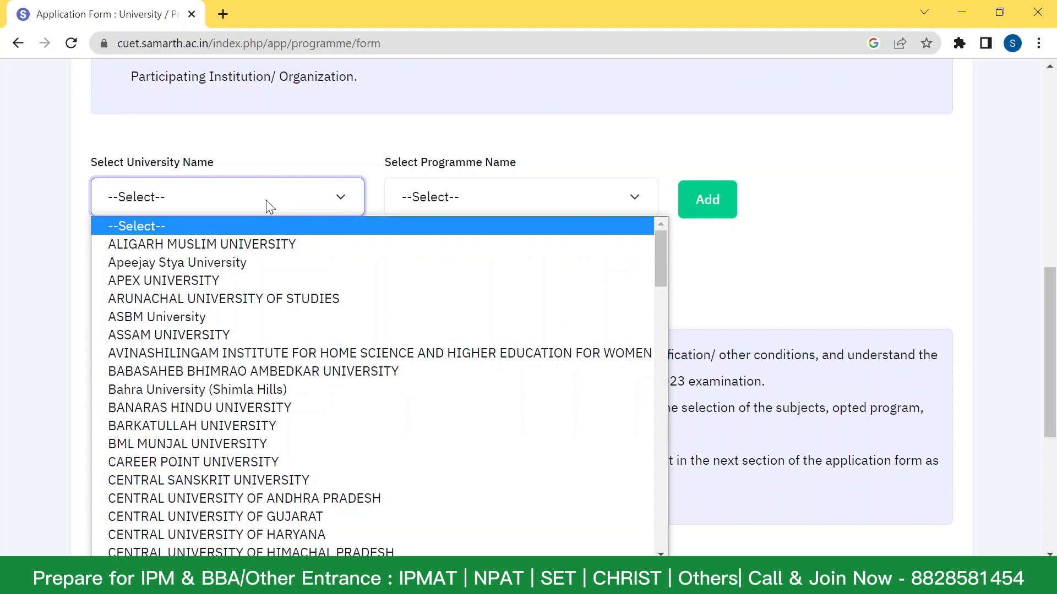
# - Select DR. A.P.J. ABDUL KALAM TECHNICAL UNIVERSITY and look through its programme list
pyautogui.press('Down')
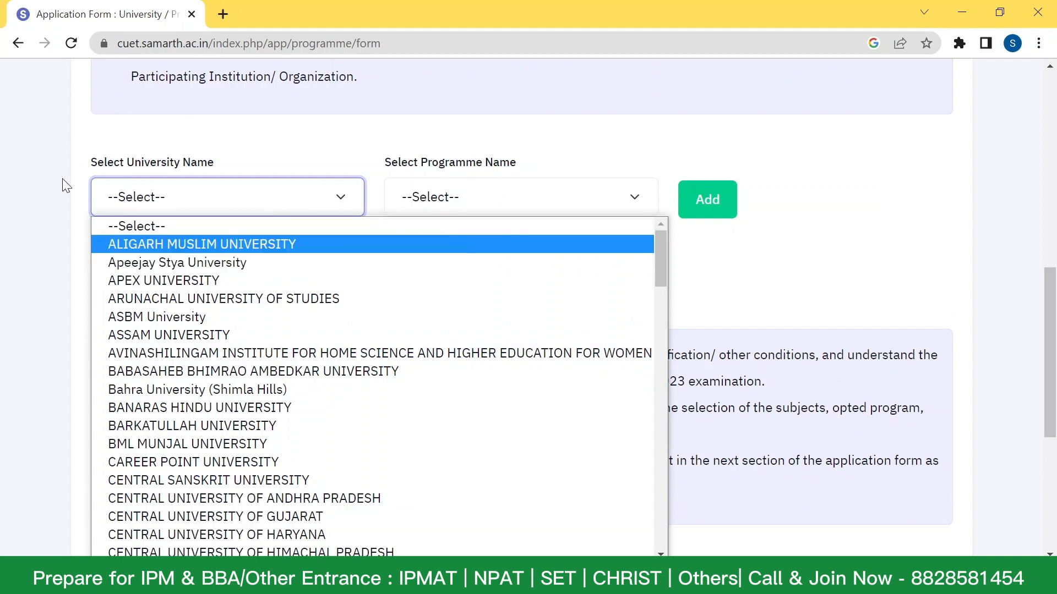
pyautogui.scroll(-5, 349, 351)
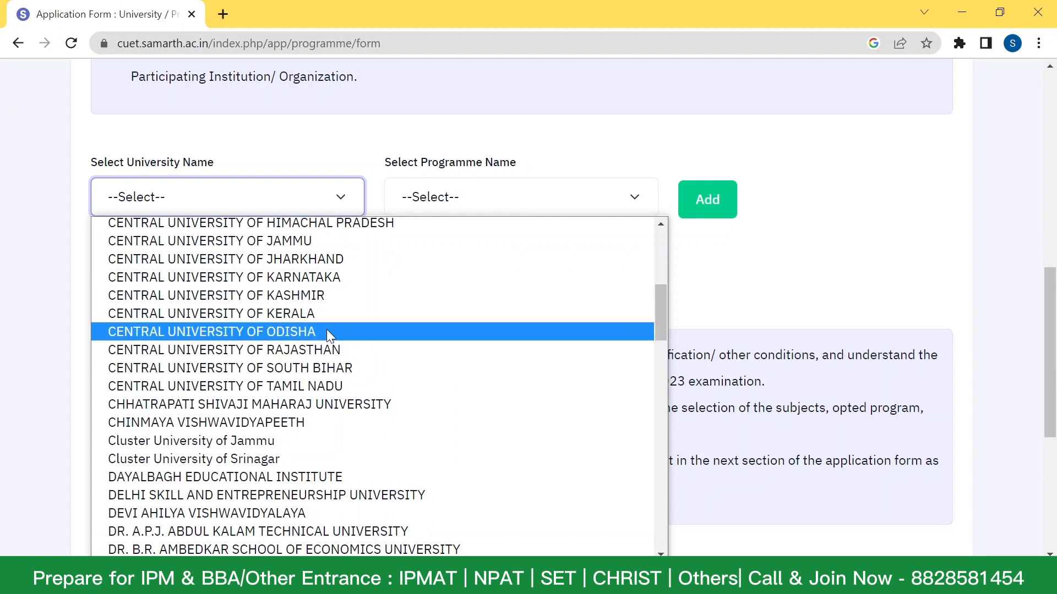
pyautogui.scroll(-3, 329, 336)
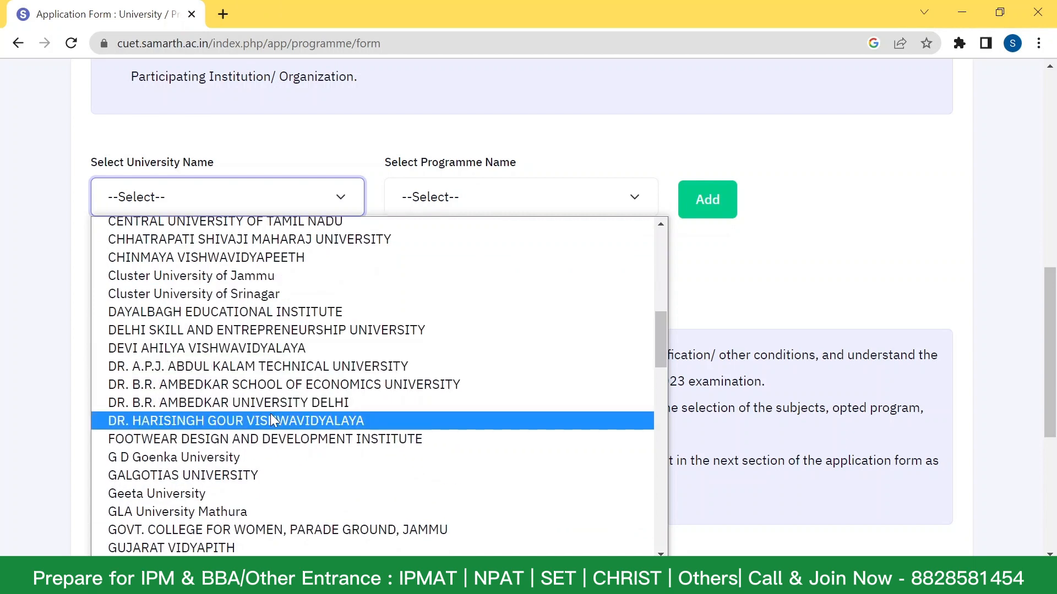
pyautogui.click(296, 366)
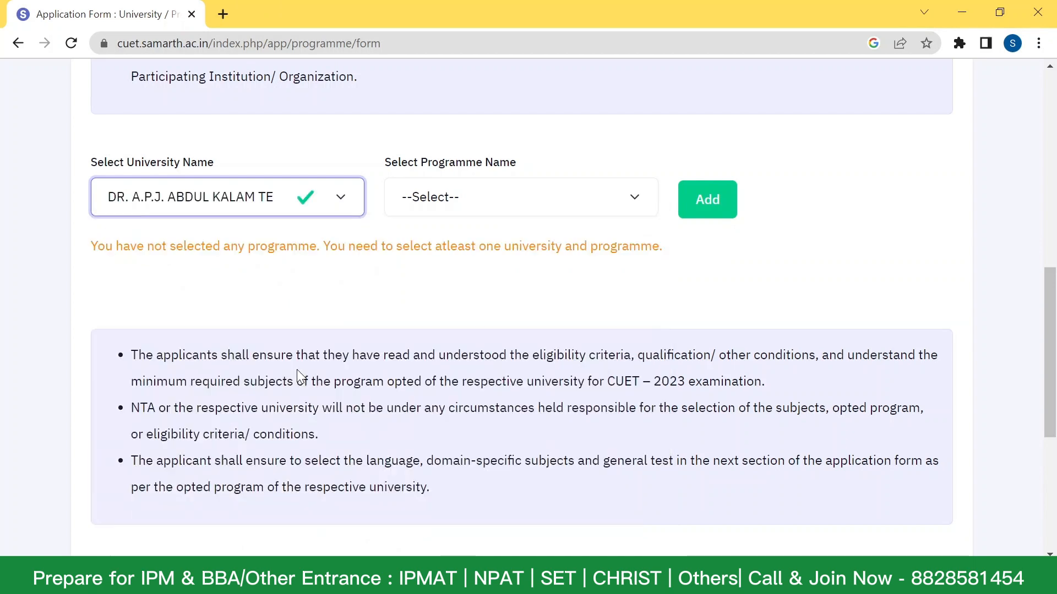
pyautogui.click(270, 199)
pyautogui.click(268, 201)
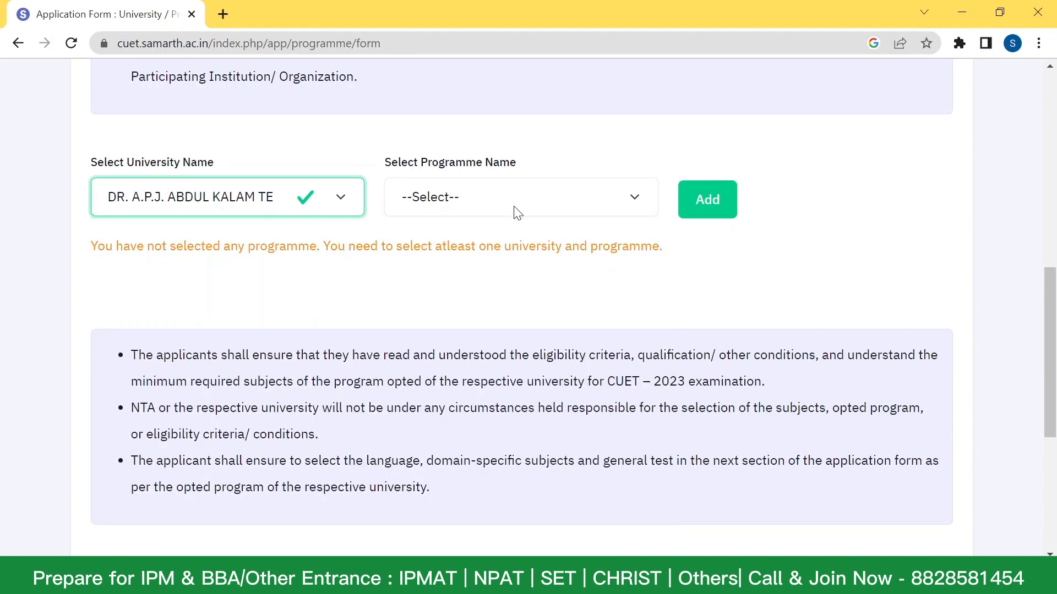
pyautogui.click(512, 207)
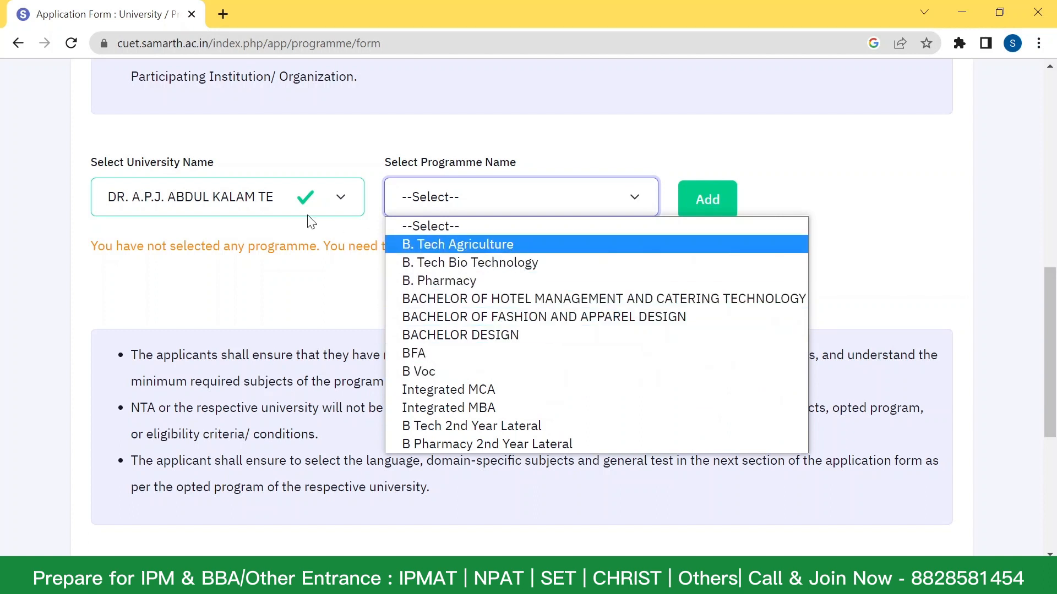
# - Change the university to CENTRAL SANSKRIT UNIVERSITY and start a new browser tab
pyautogui.click(295, 199)
pyautogui.click(272, 200)
pyautogui.scroll(3, 272, 330)
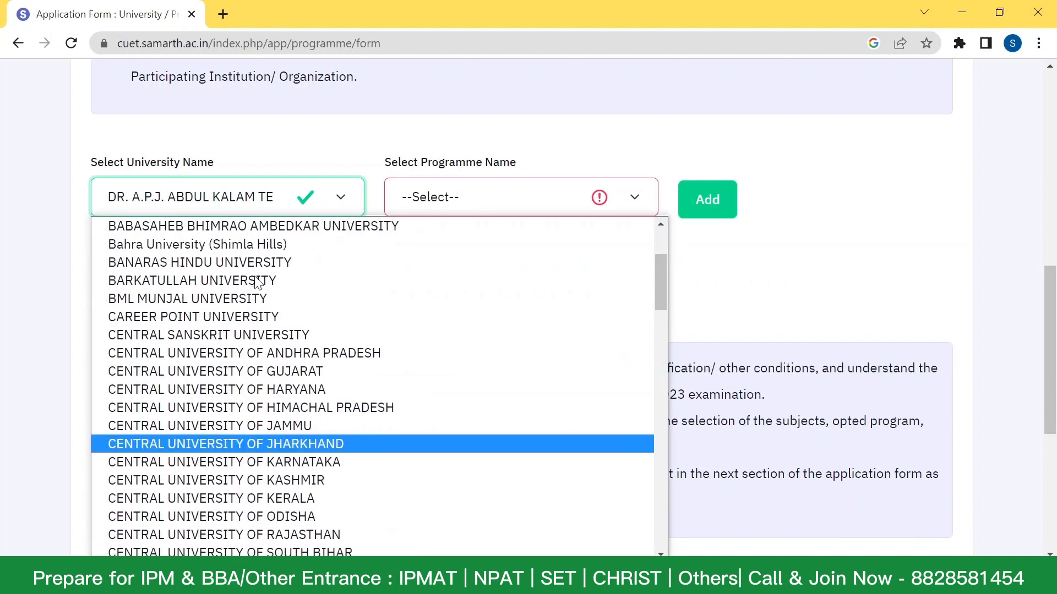
pyautogui.click(270, 336)
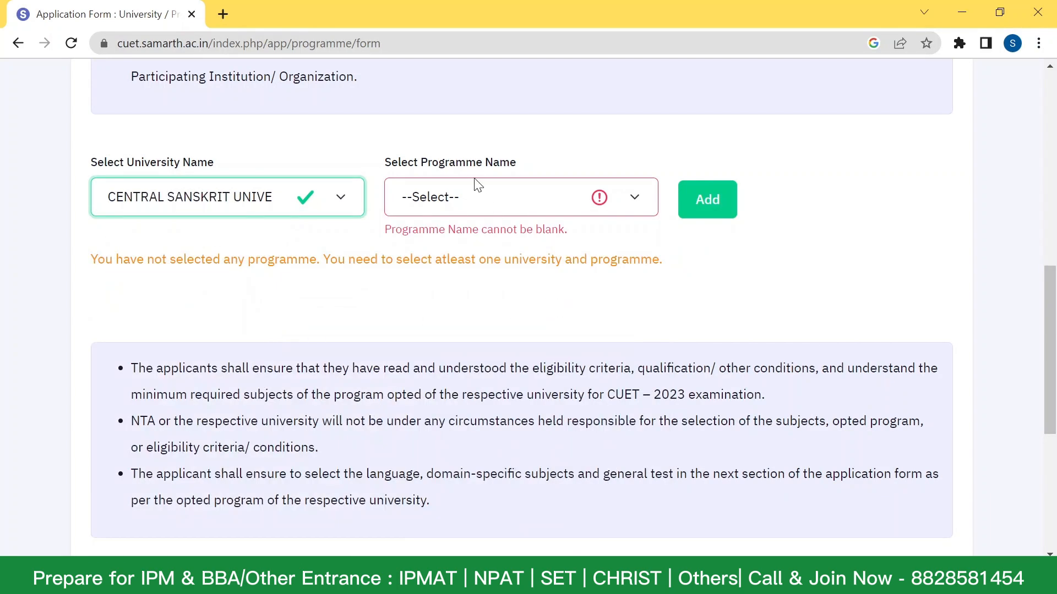
pyautogui.click(225, 15)
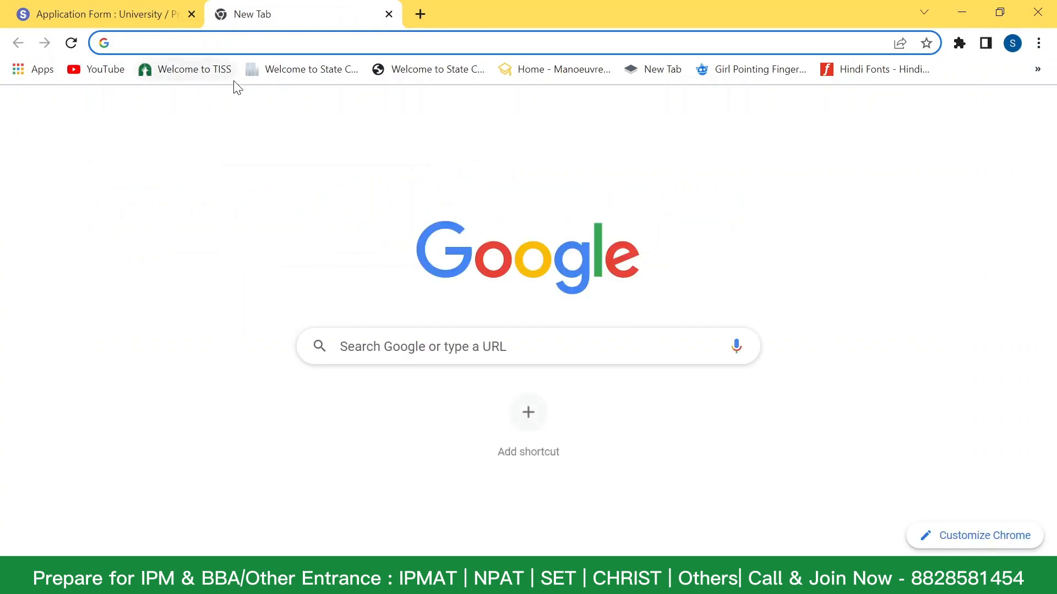
# - Load the CUET (UG) 2023 website in the new tab and browse the Participating Universities list
pyautogui.click(310, 69)
pyautogui.click(355, 234)
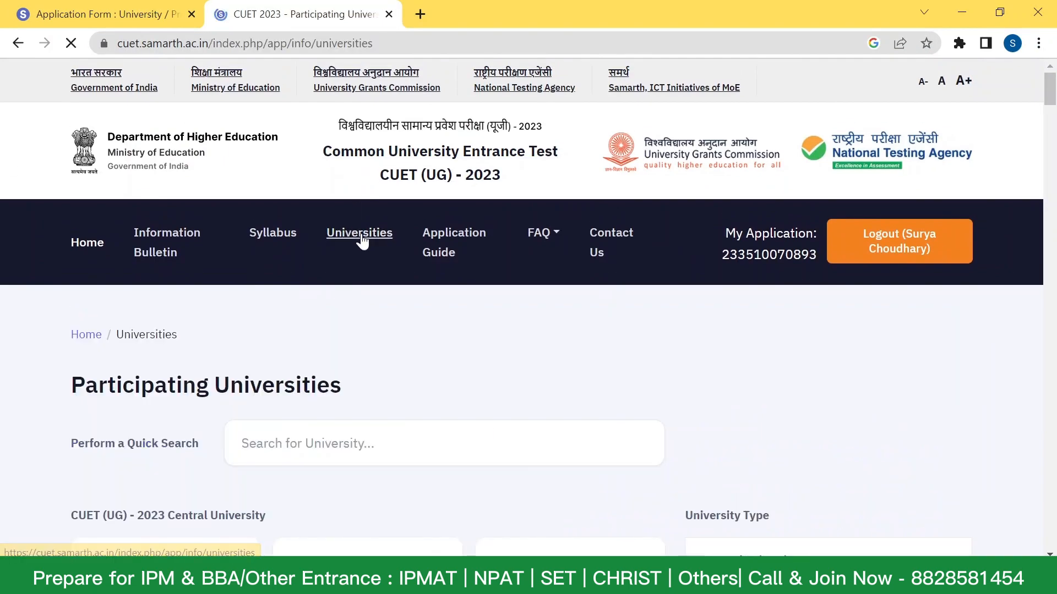
pyautogui.scroll(-4, 361, 239)
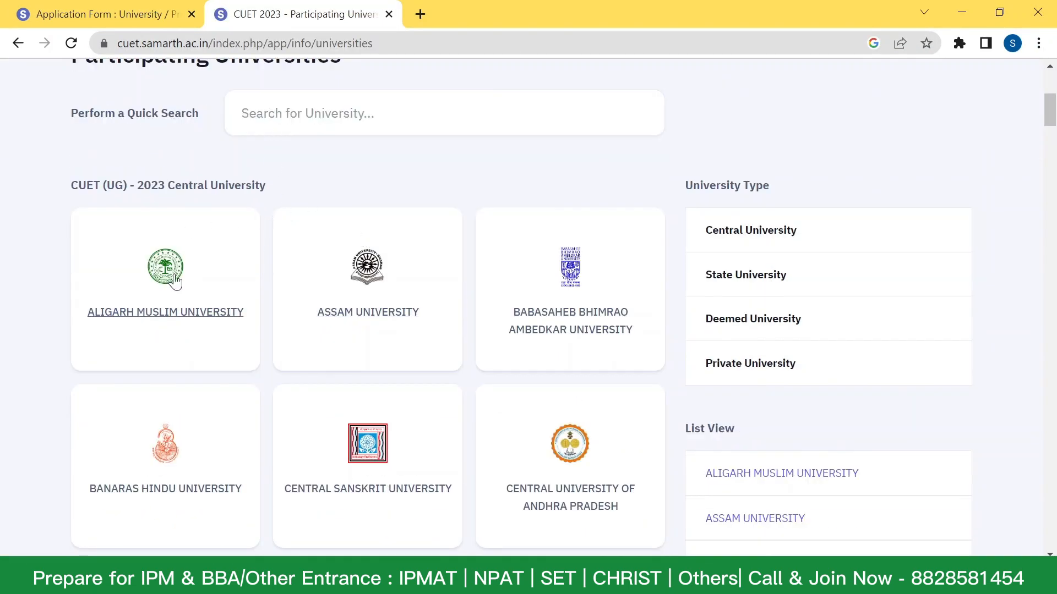
pyautogui.scroll(-3, 182, 300)
pyautogui.scroll(-16, 182, 300)
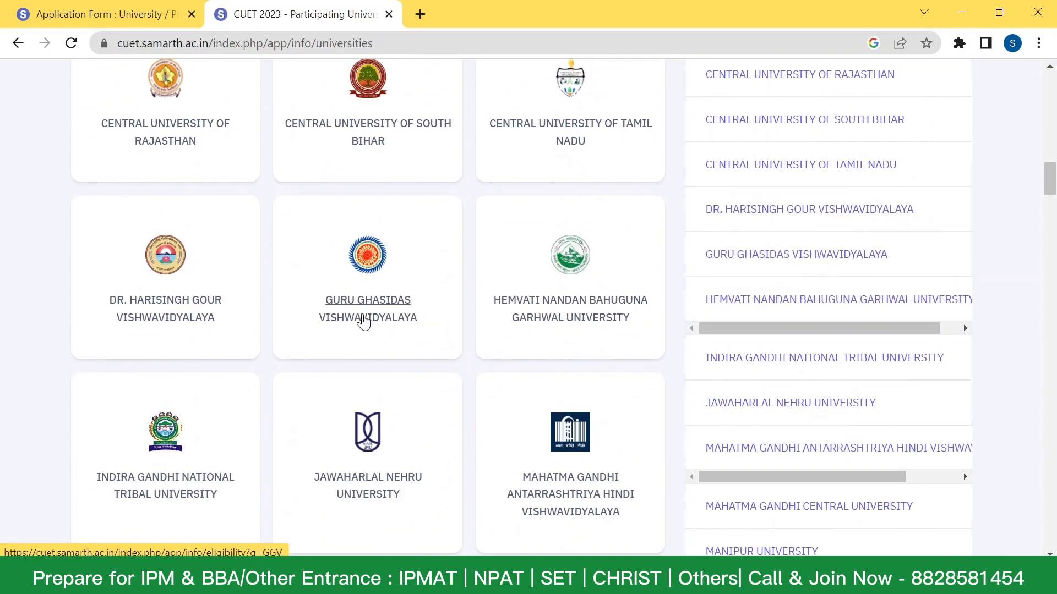
pyautogui.scroll(20, 359, 322)
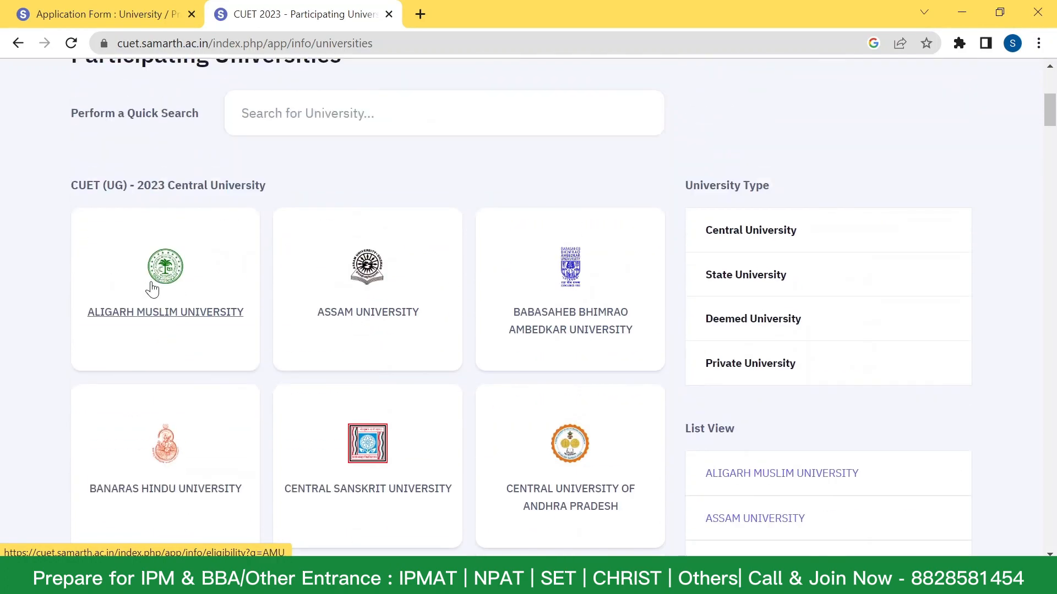
# - Open Aligarh Muslim University's programme eligibility details
pyautogui.click(164, 314)
pyautogui.scroll(-13, 445, 253)
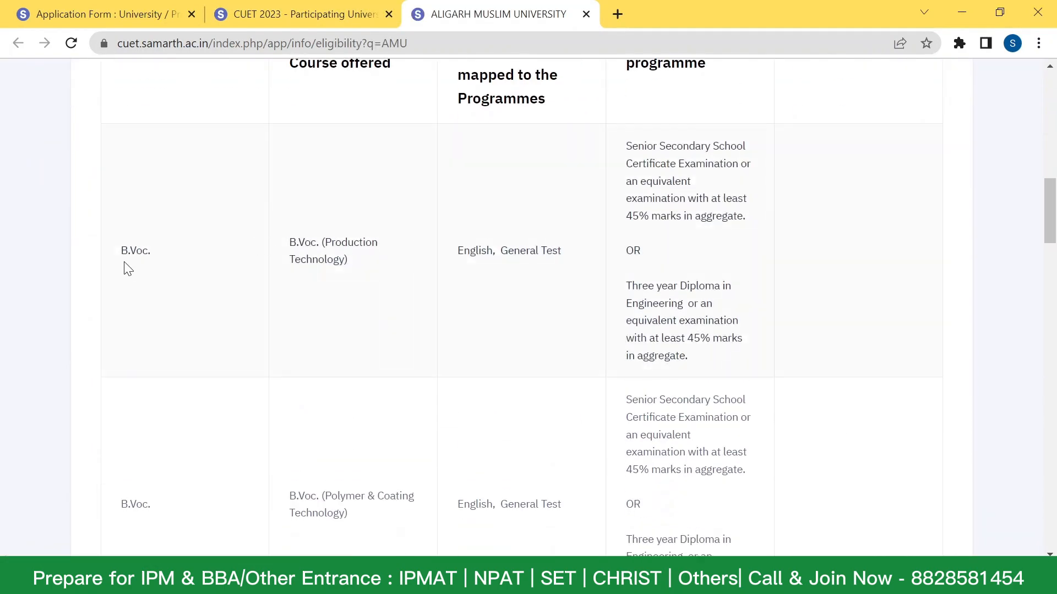
pyautogui.scroll(3, 660, 165)
pyautogui.moveTo(627, 200); pyautogui.dragTo(747, 240)
pyautogui.click(620, 264)
pyautogui.scroll(-3, 555, 220)
pyautogui.scroll(5, 578, 252)
pyautogui.scroll(-2, 444, 277)
pyautogui.scroll(1, 467, 276)
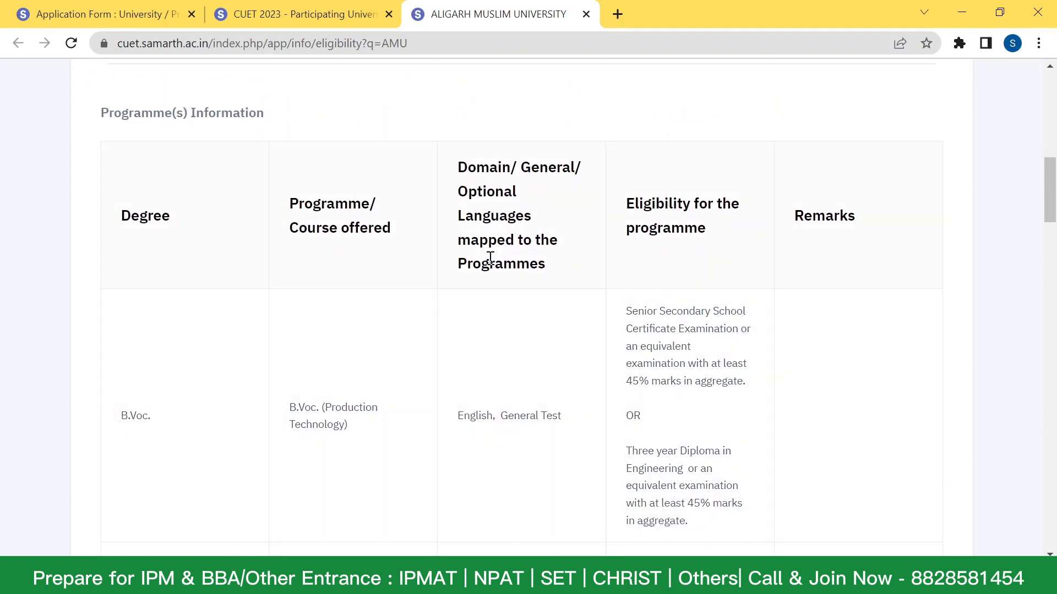
# - Review the column of subjects mapped to each AMU programme
pyautogui.moveTo(460, 172); pyautogui.dragTo(564, 262)
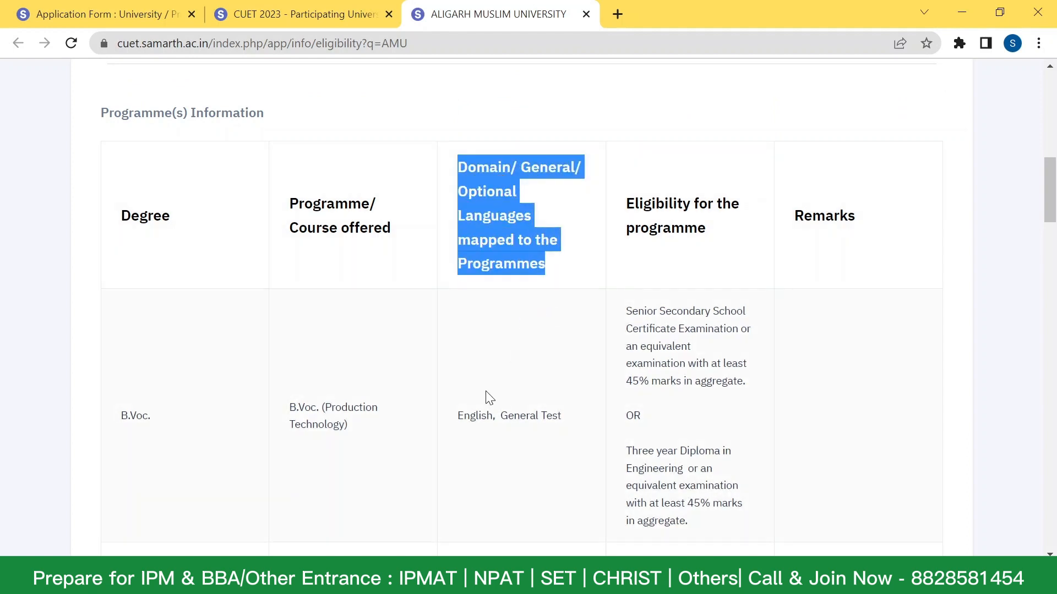
pyautogui.moveTo(461, 421); pyautogui.dragTo(566, 453)
pyautogui.click(568, 455)
pyautogui.scroll(-3, 570, 456)
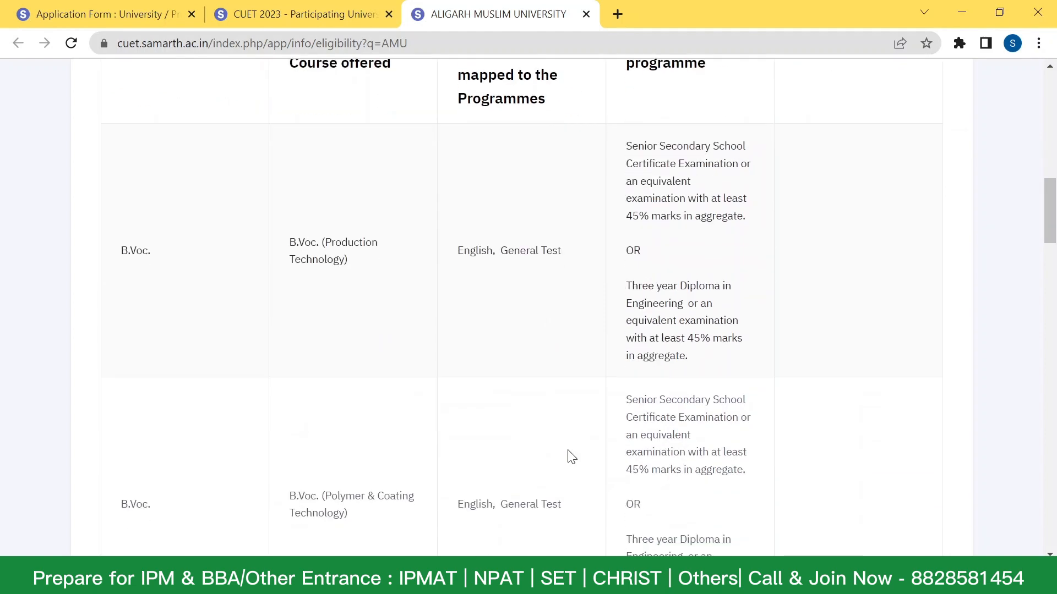
pyautogui.scroll(-14, 570, 456)
pyautogui.scroll(-16, 570, 403)
pyautogui.scroll(20, 570, 403)
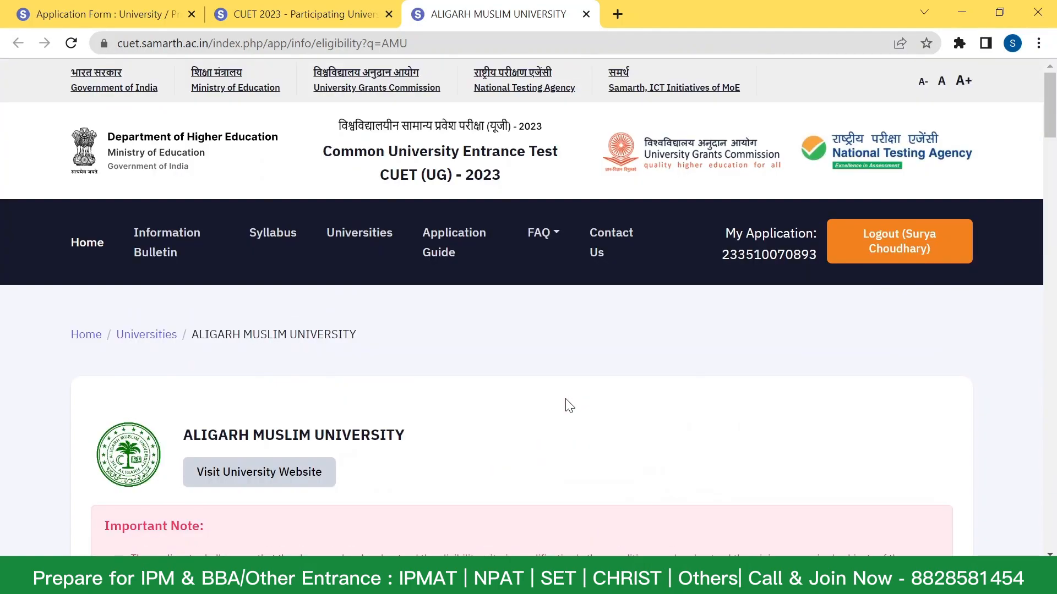
# - Go back to the participating universities page, then to the application form tab
pyautogui.click(348, 10)
pyautogui.scroll(5, 330, 271)
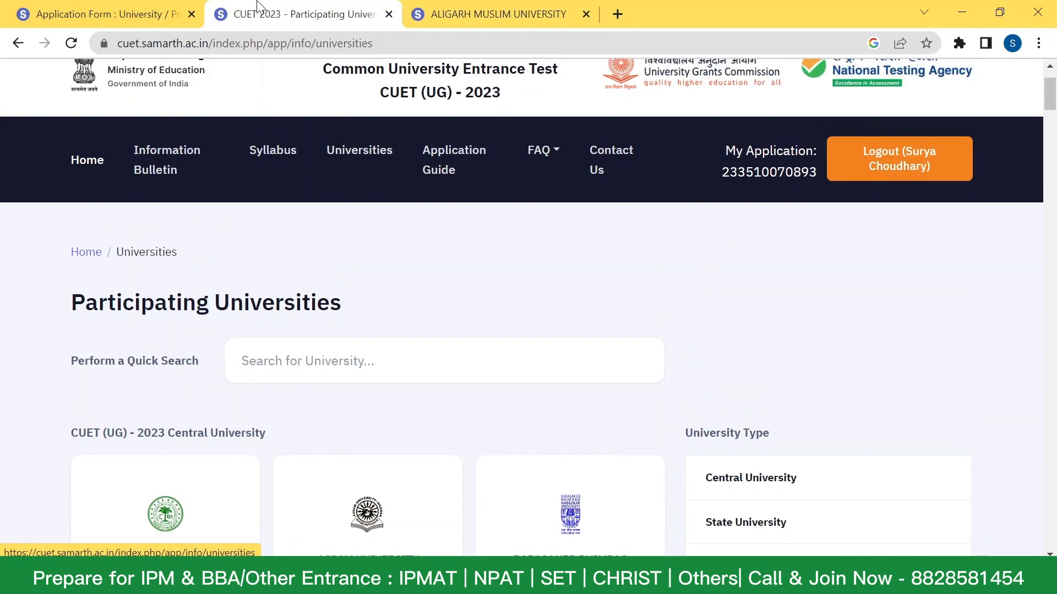
pyautogui.click(132, 13)
# - Add ALIGARH MUSLIM UNIVERSITY's B.A. (Hons.) Hindi programme to the selection
pyautogui.click(254, 202)
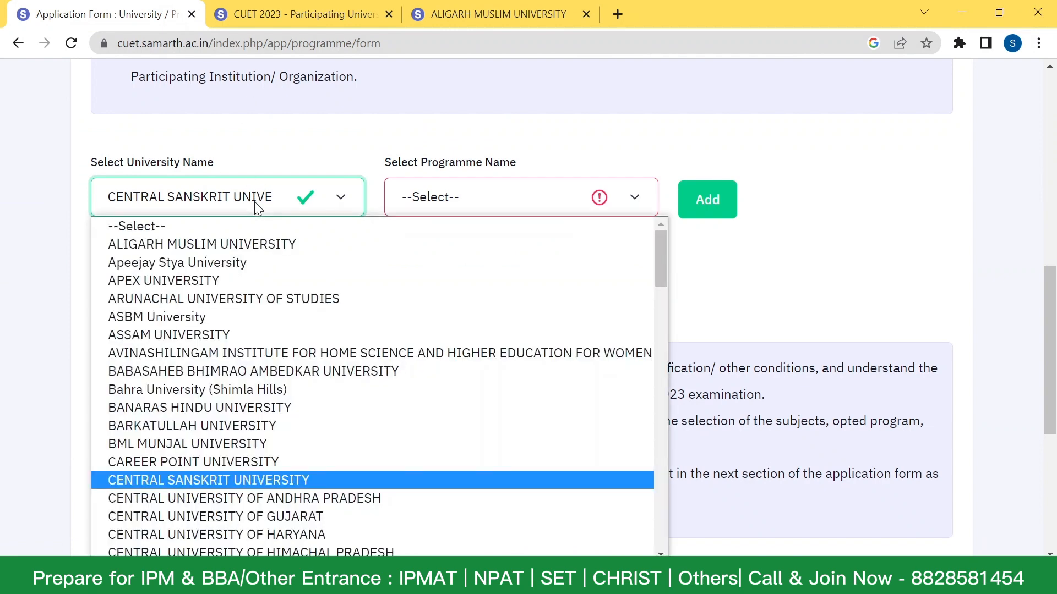
pyautogui.click(253, 245)
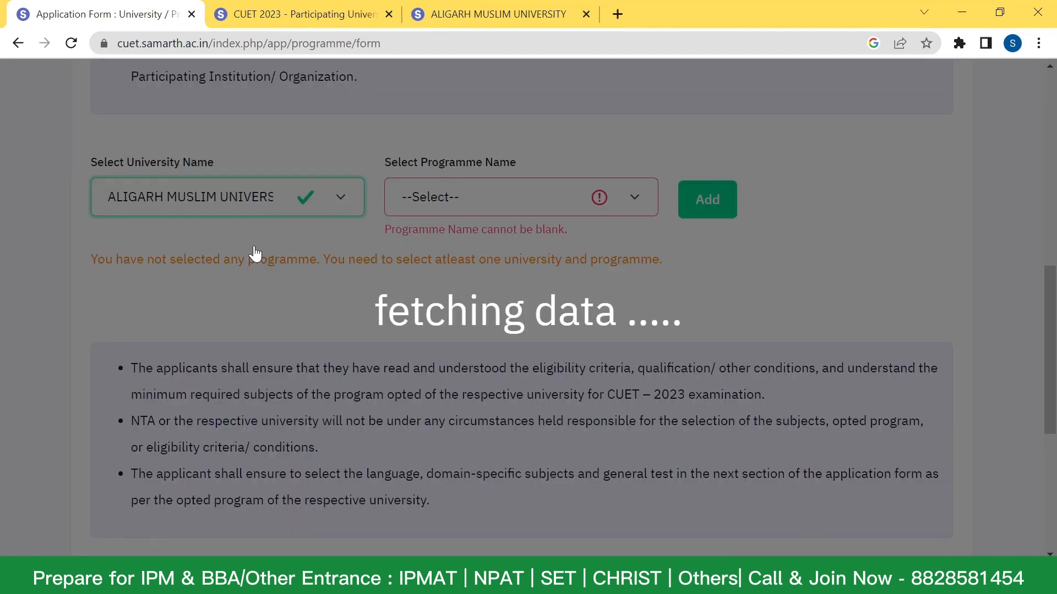
pyautogui.click(502, 201)
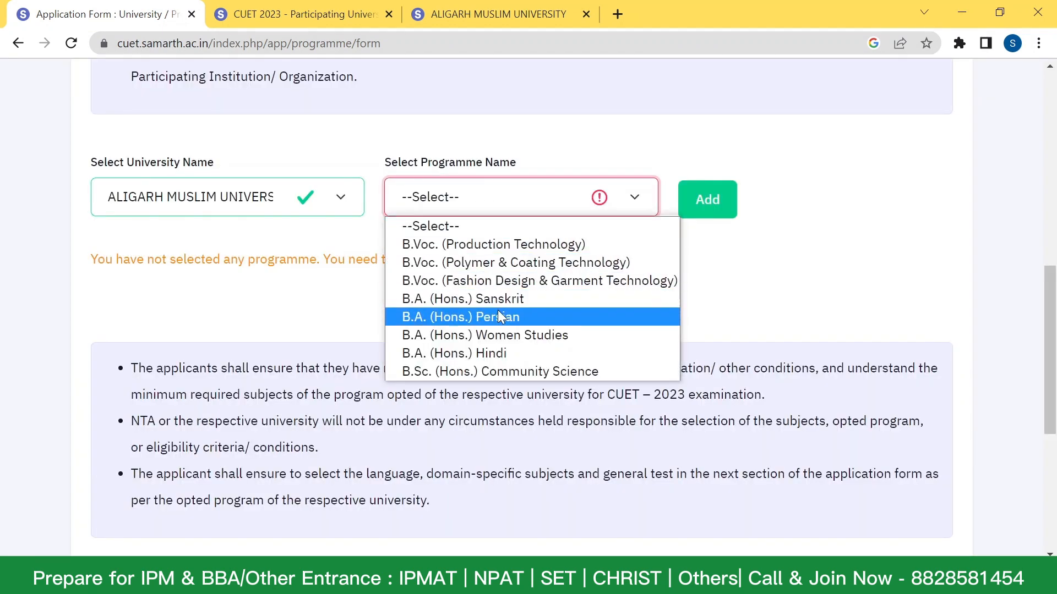
pyautogui.click(519, 352)
pyautogui.click(713, 205)
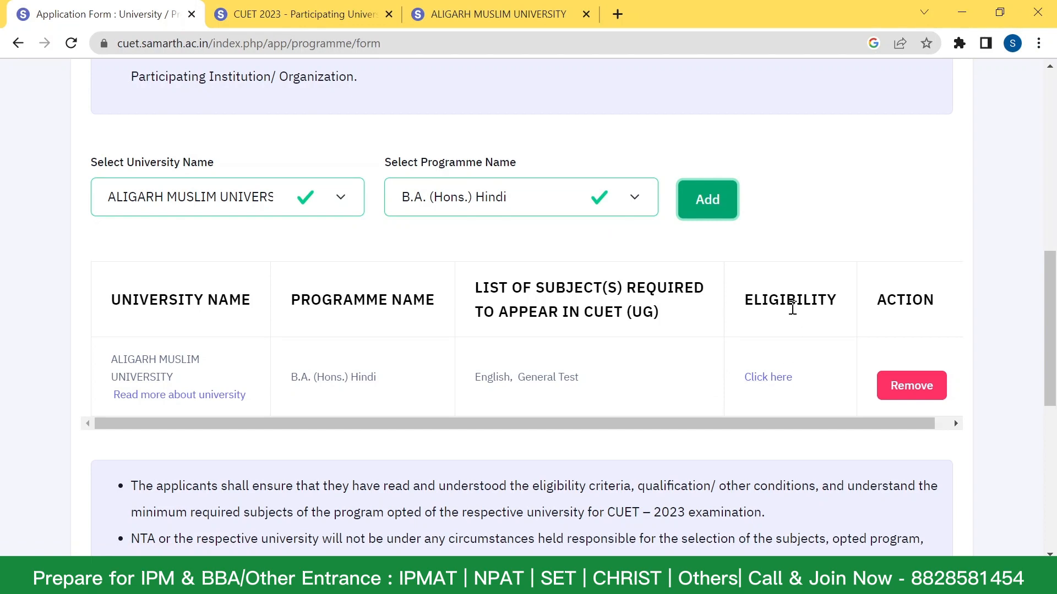
# - Read the programme's eligibility conditions, including the bridge course option, then return to the form
pyautogui.click(781, 379)
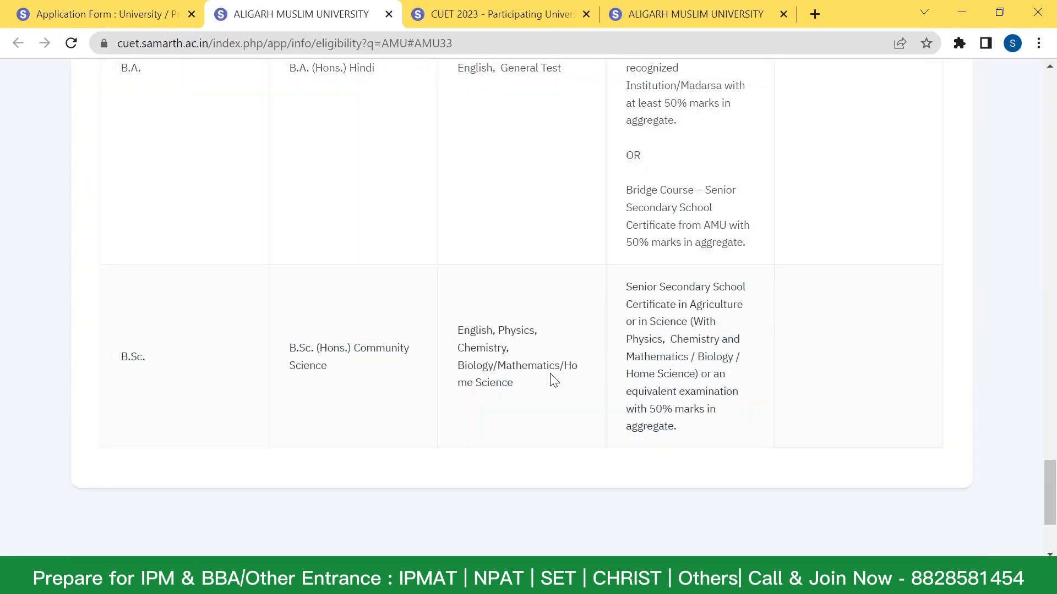
pyautogui.scroll(2, 482, 127)
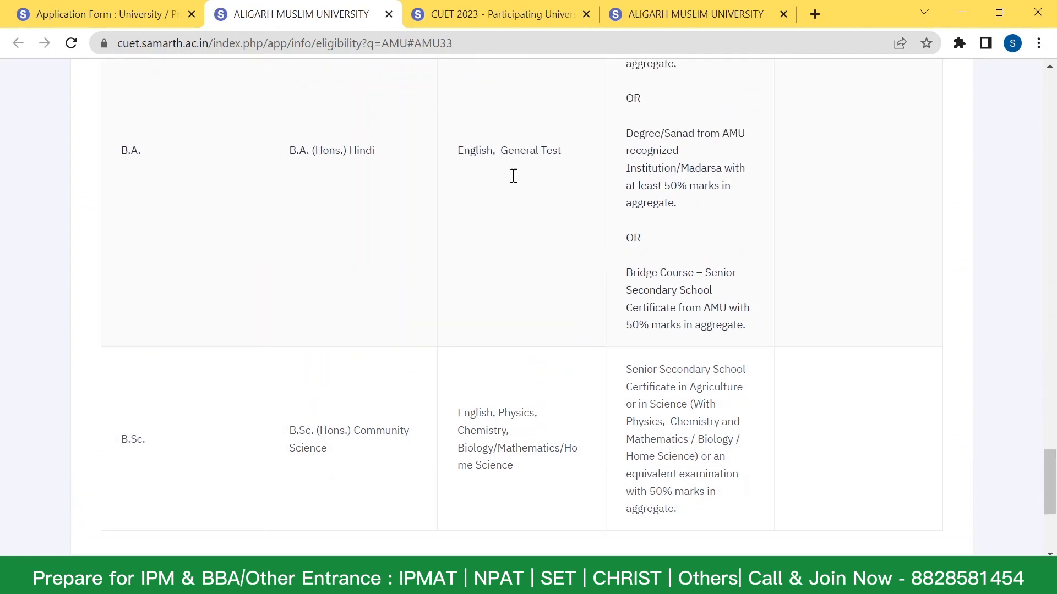
pyautogui.moveTo(464, 152); pyautogui.dragTo(573, 215)
pyautogui.click(574, 216)
pyautogui.scroll(1, 659, 180)
pyautogui.scroll(3, 659, 180)
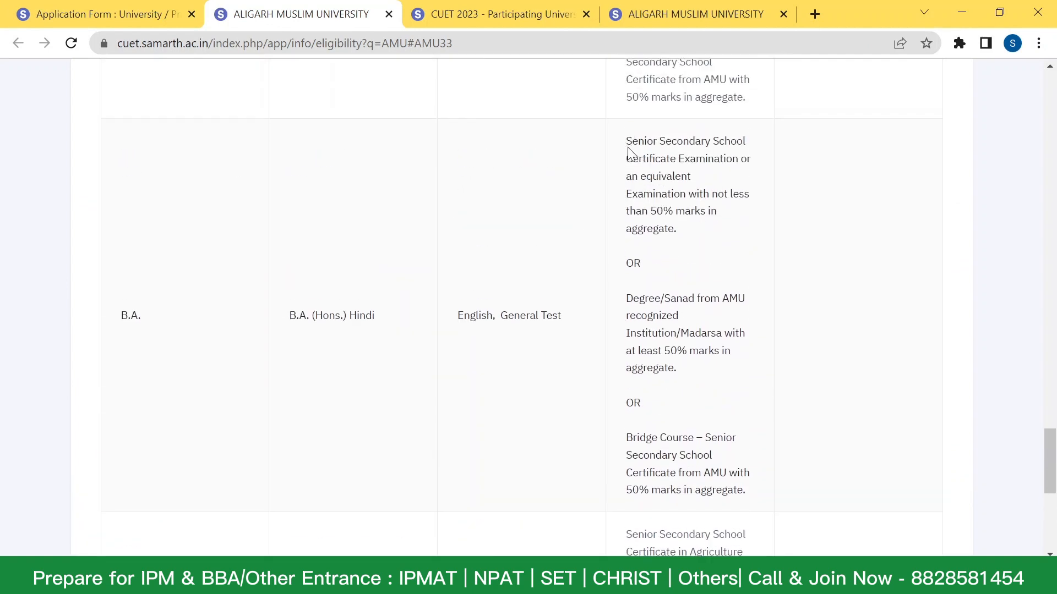
pyautogui.moveTo(623, 142); pyautogui.dragTo(694, 230)
pyautogui.scroll(-2, 699, 272)
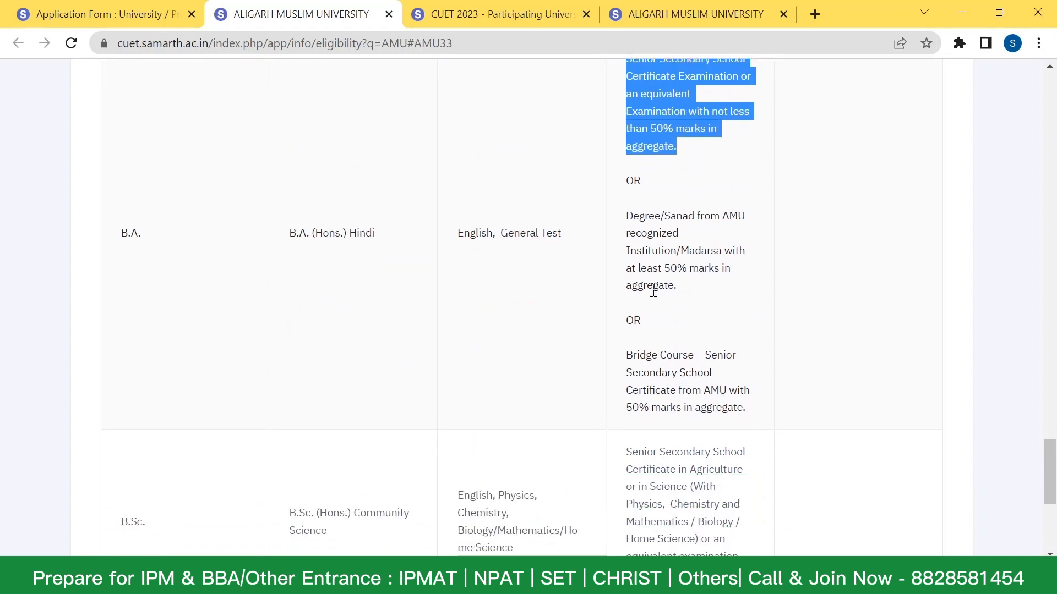
pyautogui.moveTo(626, 354); pyautogui.dragTo(747, 408)
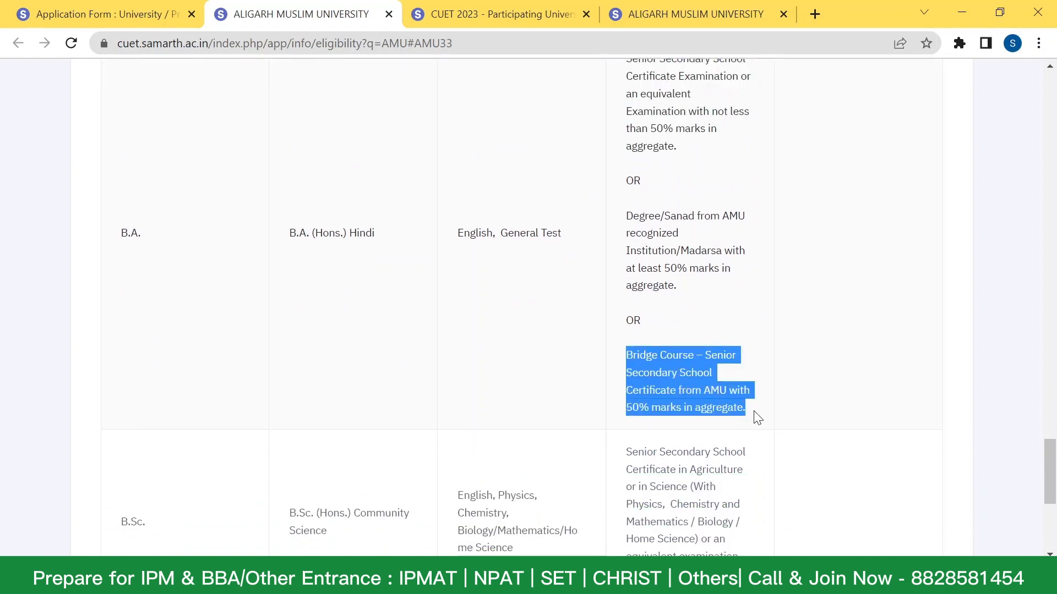
pyautogui.click(138, 11)
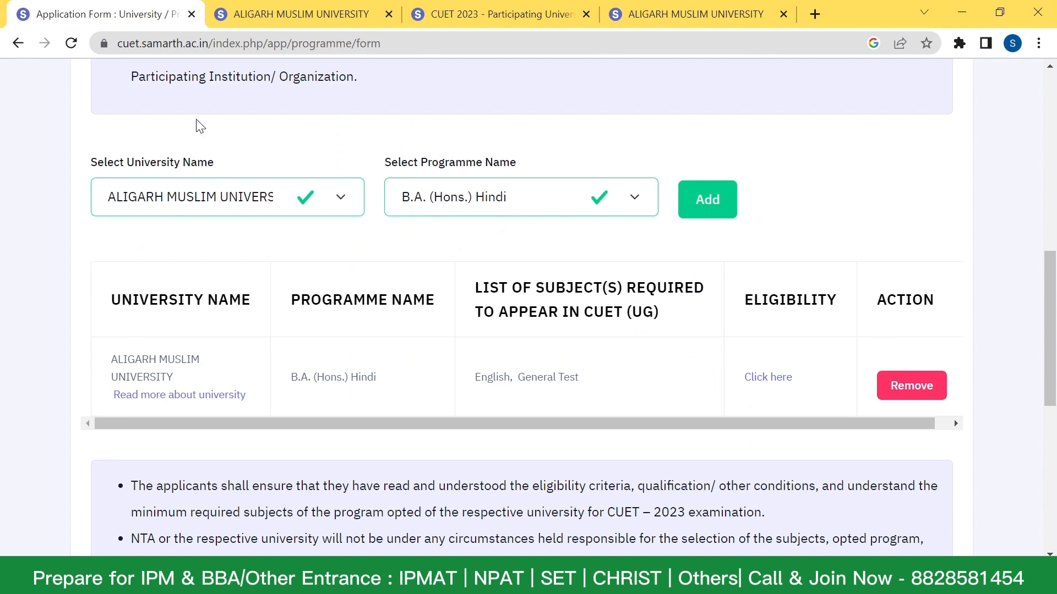
# - Add TISS's BS in Analytics and Sustainability Studies (Mumbai) programme
pyautogui.click(194, 205)
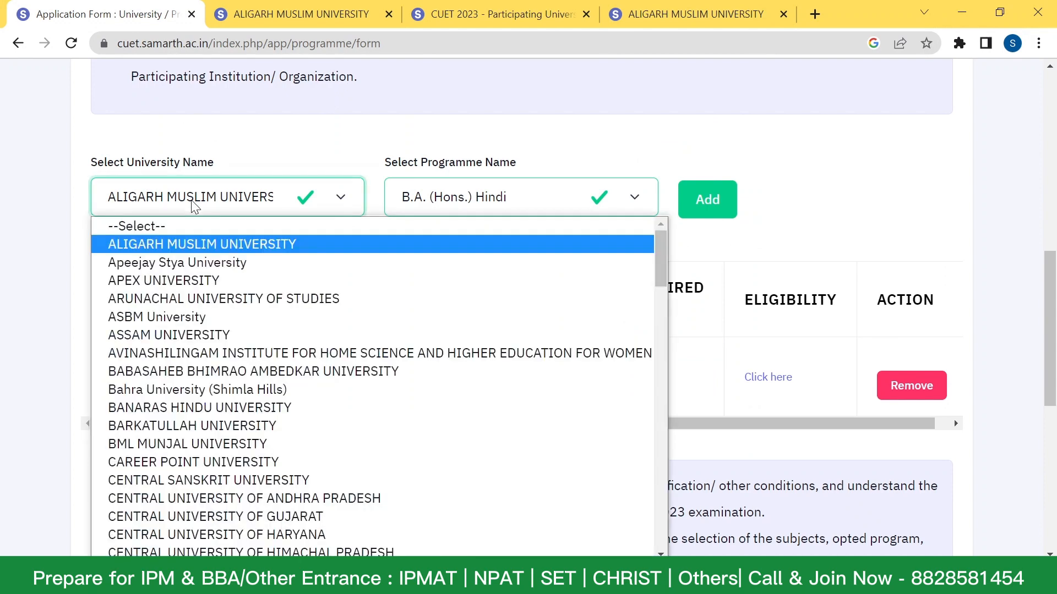
pyautogui.press('t')
pyautogui.press('Return')
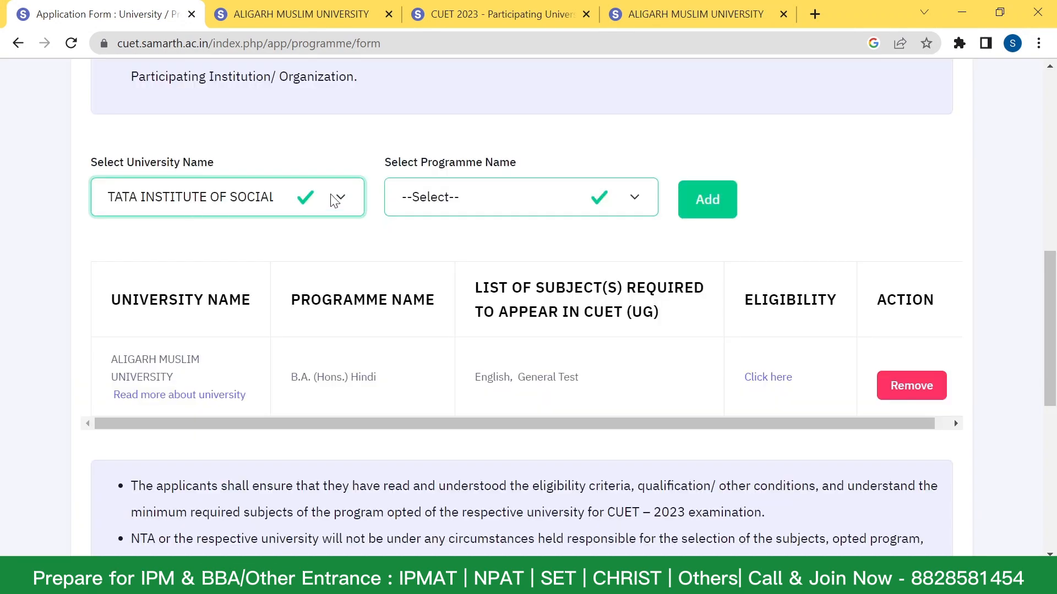
pyautogui.click(461, 212)
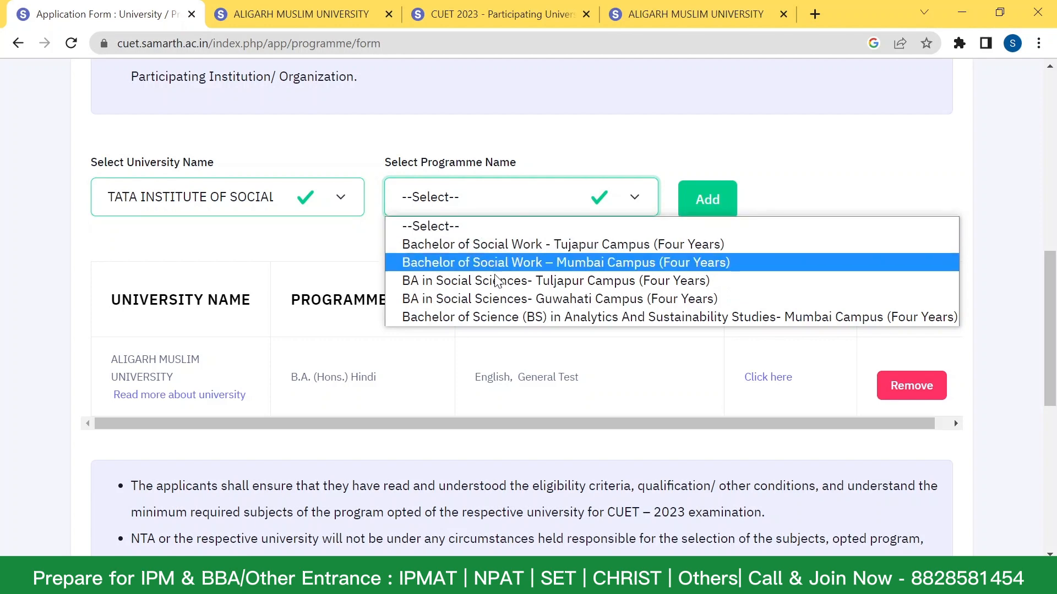
pyautogui.click(506, 320)
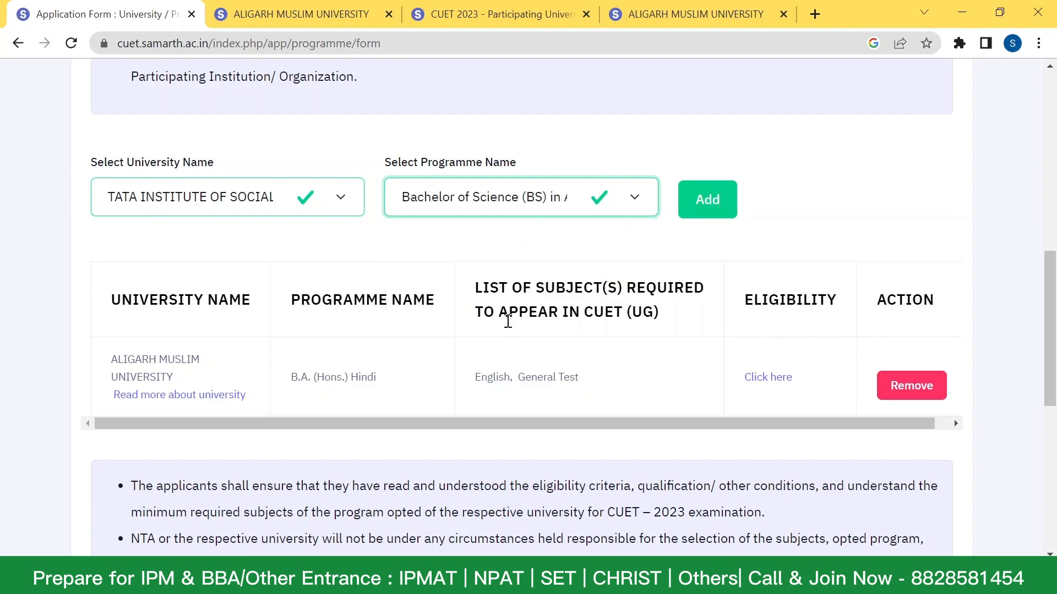
pyautogui.click(705, 204)
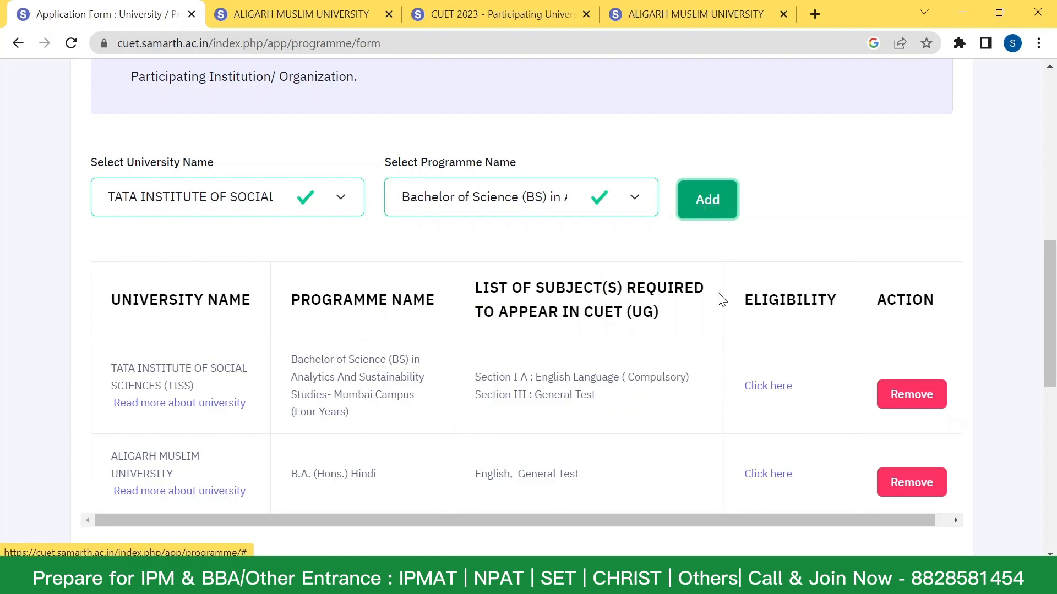
# - Preview both chosen programmes and proceed to the test paper selection section
pyautogui.scroll(-9, 707, 438)
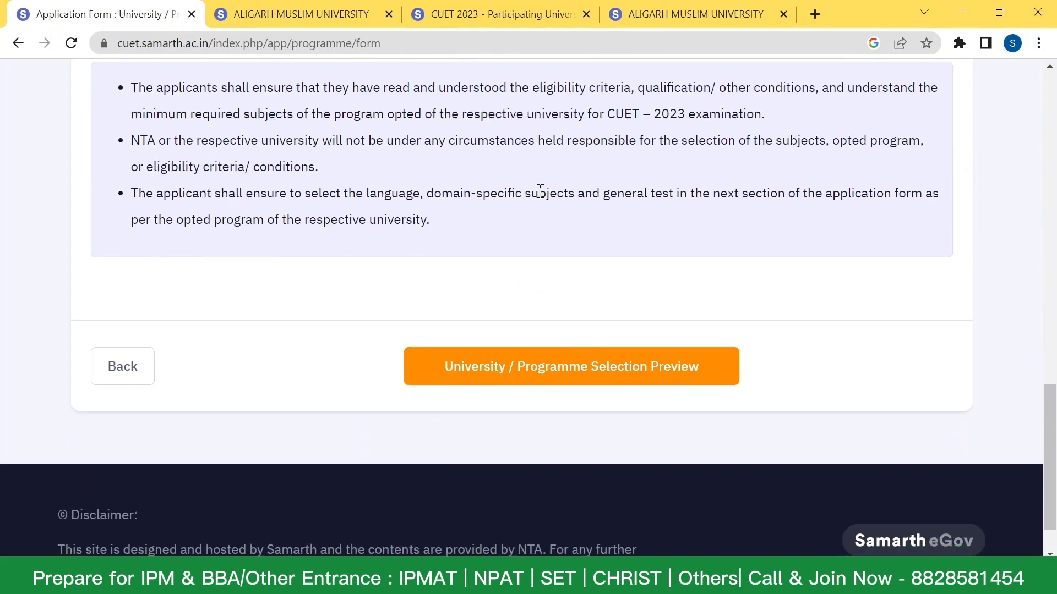
pyautogui.scroll(-1, 540, 190)
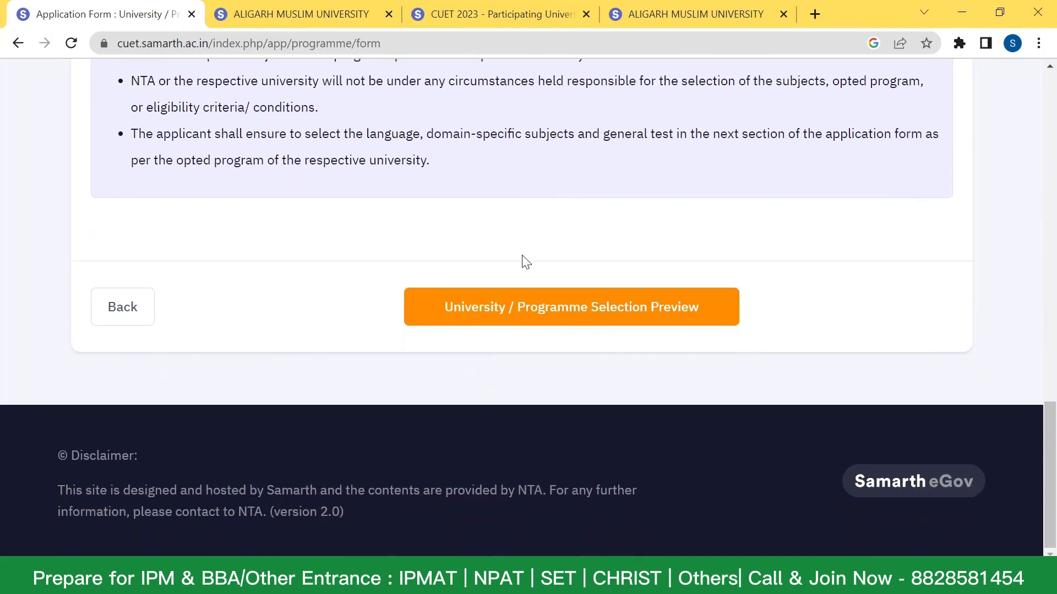
pyautogui.click(567, 312)
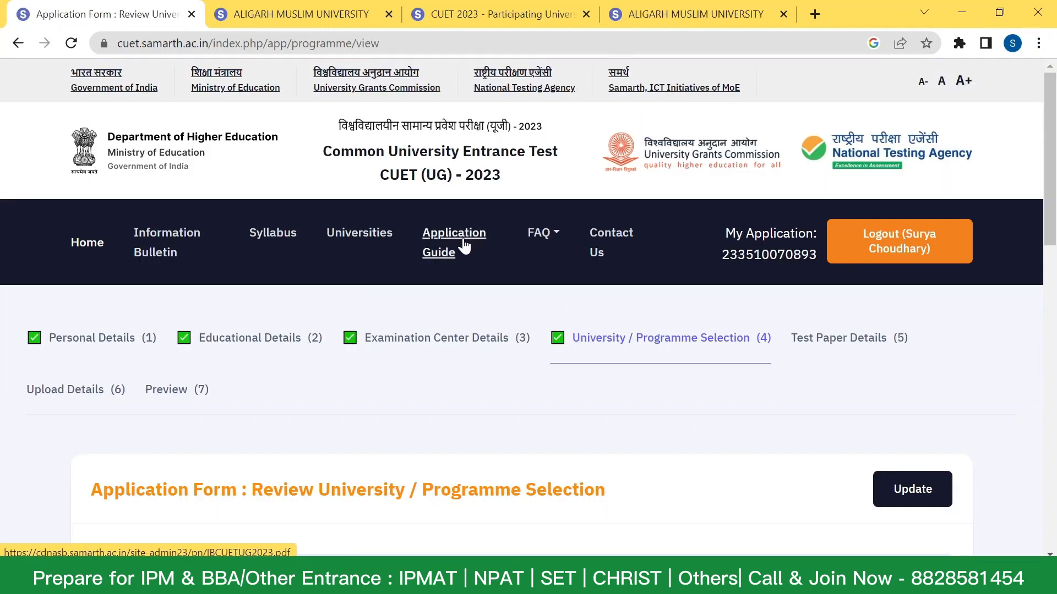
pyautogui.scroll(-10, 464, 247)
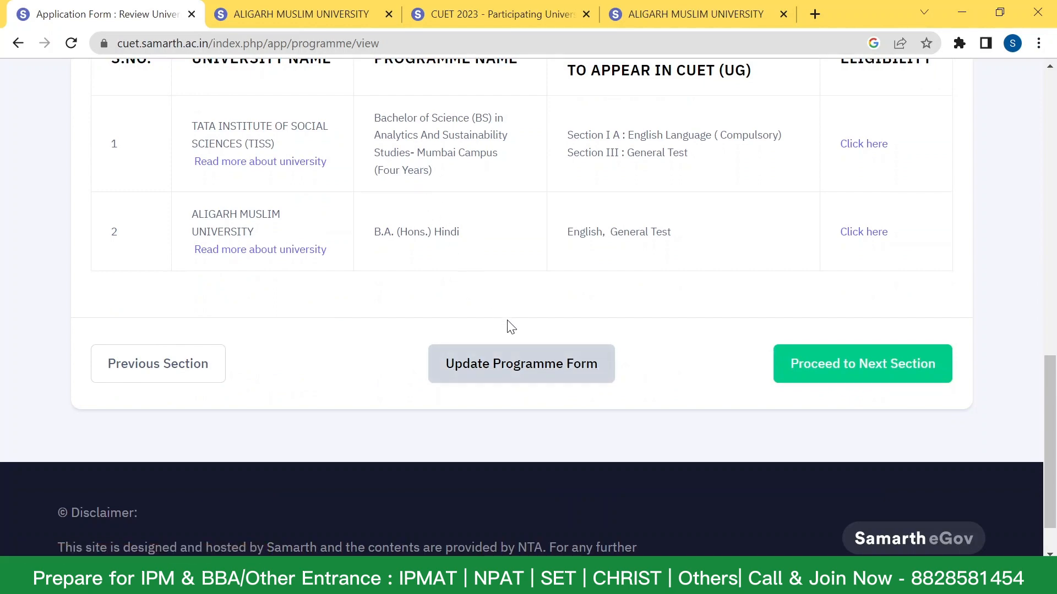
pyautogui.click(856, 367)
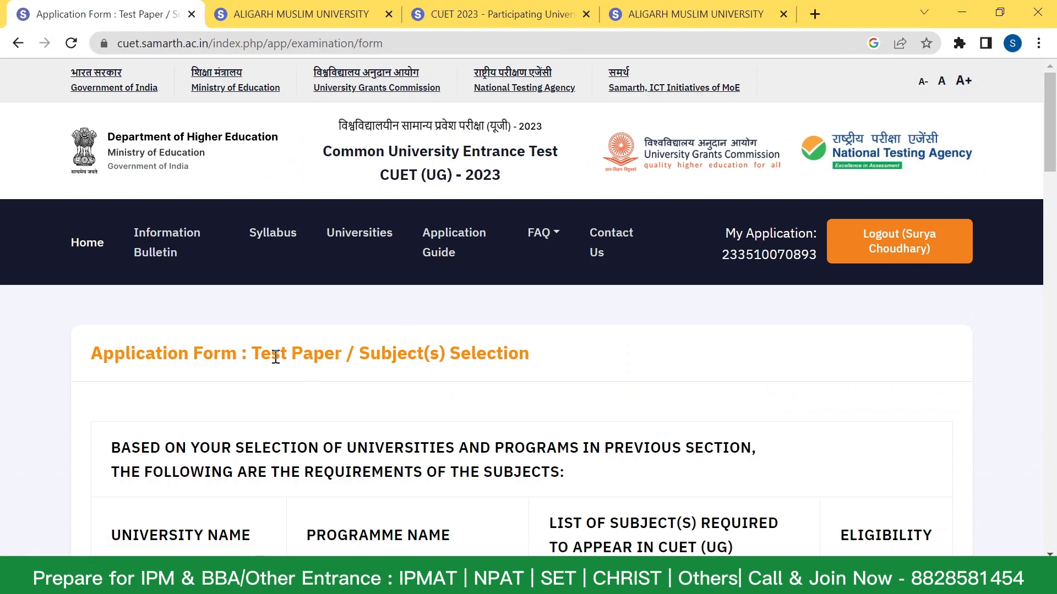
# - Read the required subjects: English Language and Section III : General Test for both programmes
pyautogui.moveTo(274, 356); pyautogui.dragTo(569, 368)
pyautogui.click(568, 368)
pyautogui.scroll(-6, 564, 330)
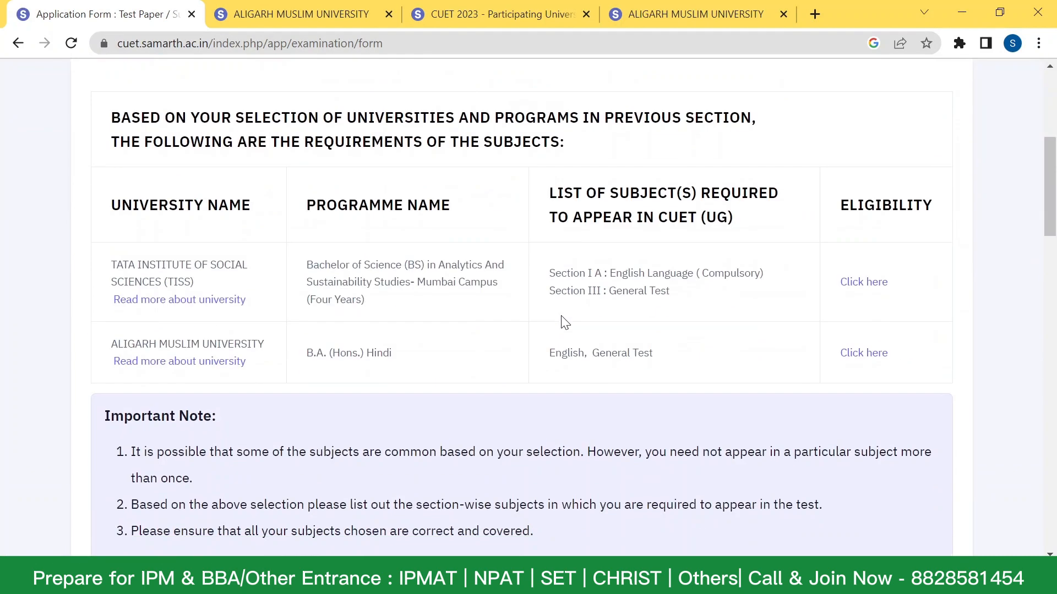
pyautogui.scroll(2, 222, 215)
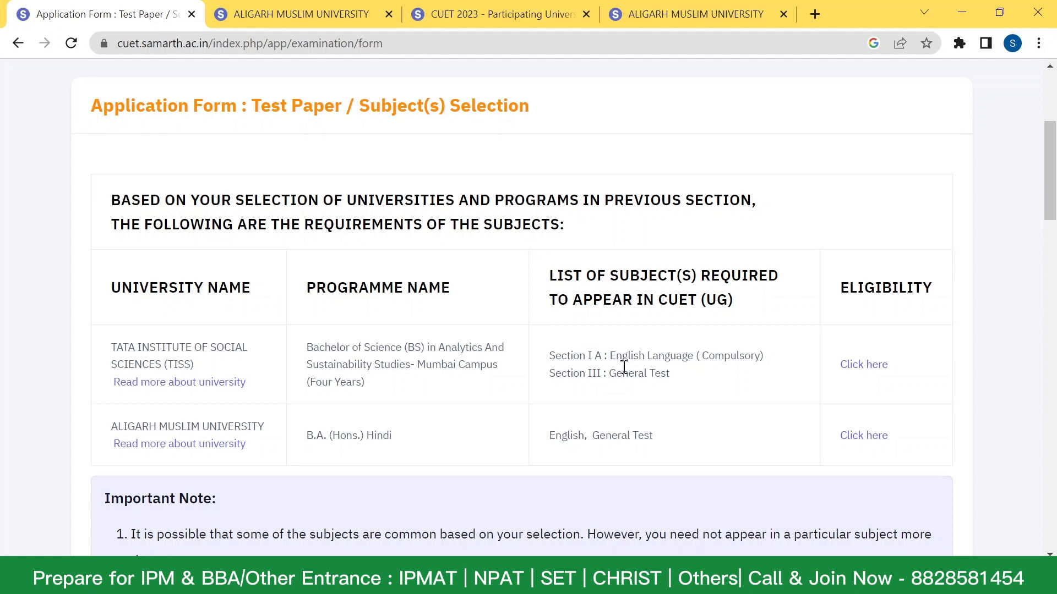
pyautogui.moveTo(552, 354); pyautogui.dragTo(772, 352)
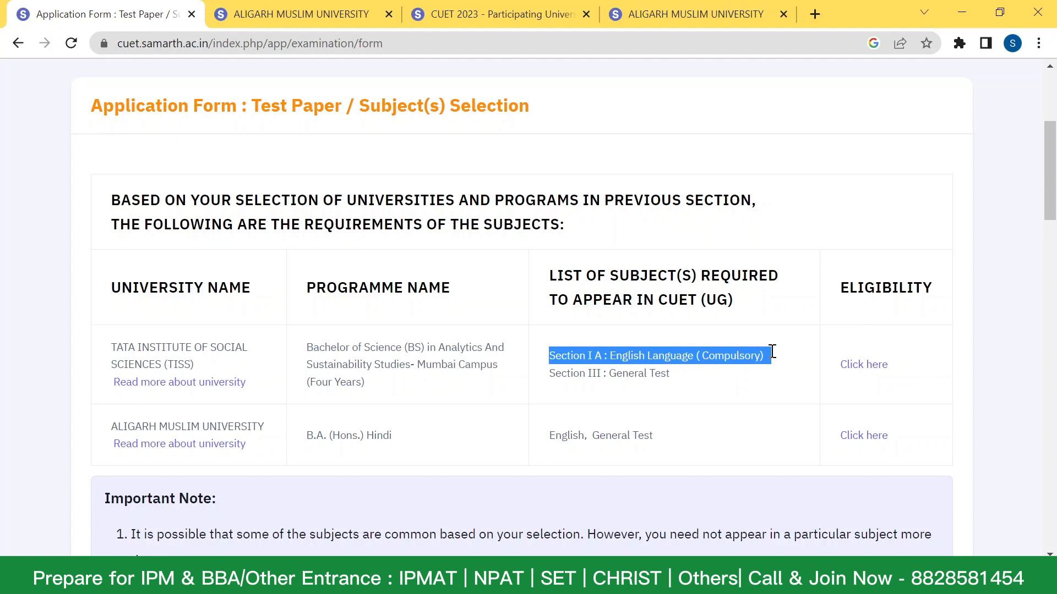
pyautogui.click(566, 411)
pyautogui.moveTo(552, 379); pyautogui.dragTo(684, 387)
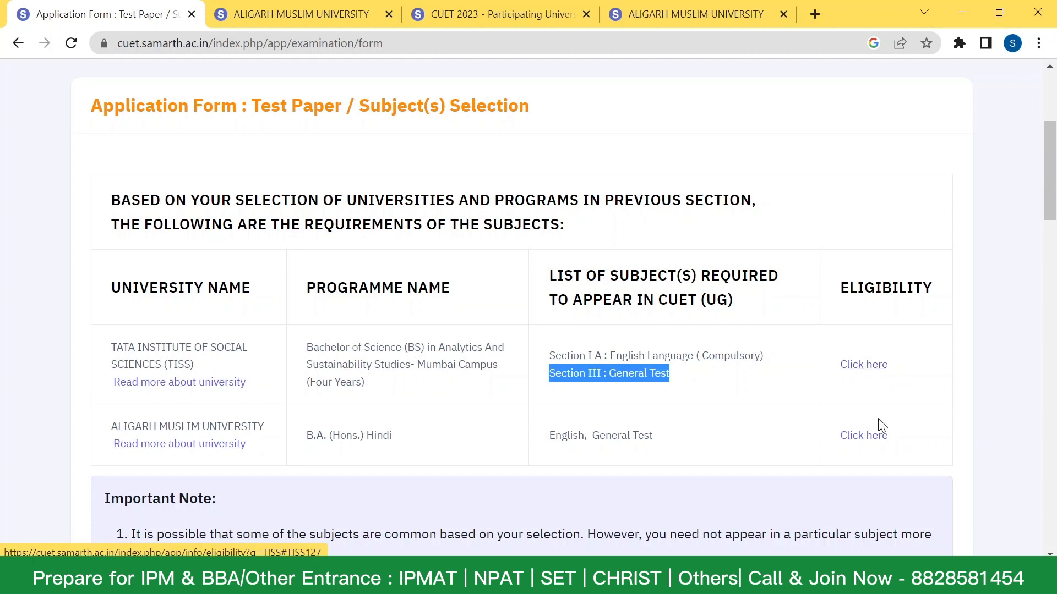
pyautogui.scroll(-3, 679, 292)
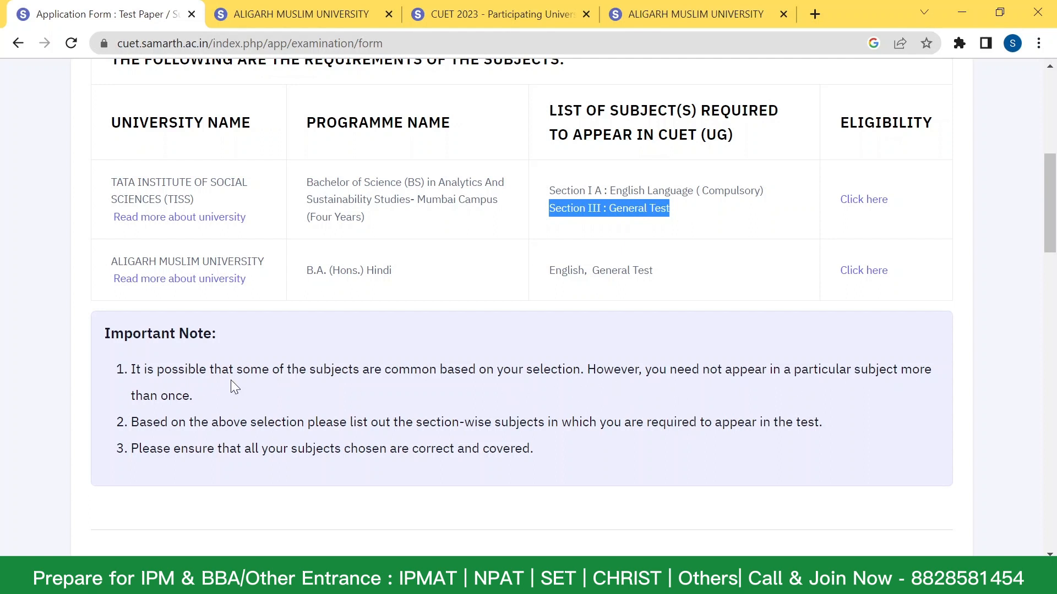
# - Read the notes about listing section-wise subjects and checking the chosen subjects
pyautogui.moveTo(208, 422); pyautogui.dragTo(513, 430)
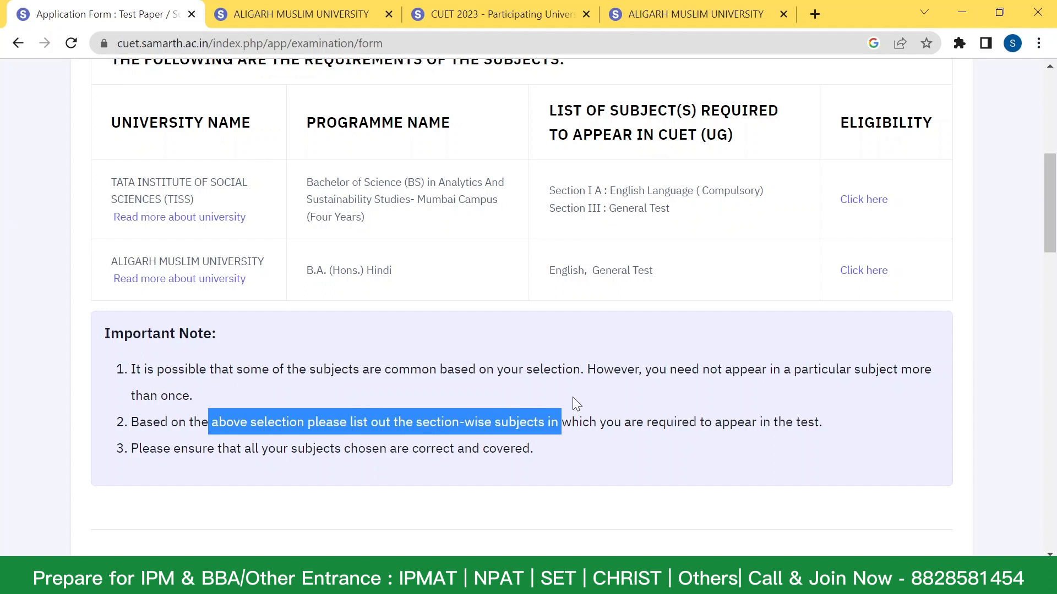
pyautogui.click(516, 348)
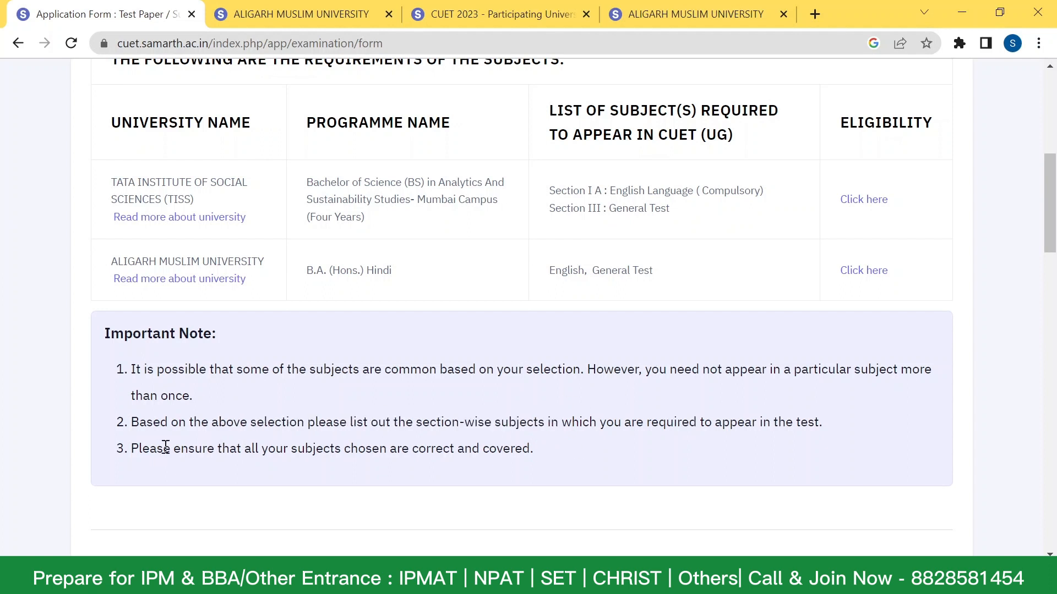
pyautogui.moveTo(158, 451); pyautogui.dragTo(566, 458)
pyautogui.click(566, 458)
pyautogui.scroll(-7, 568, 374)
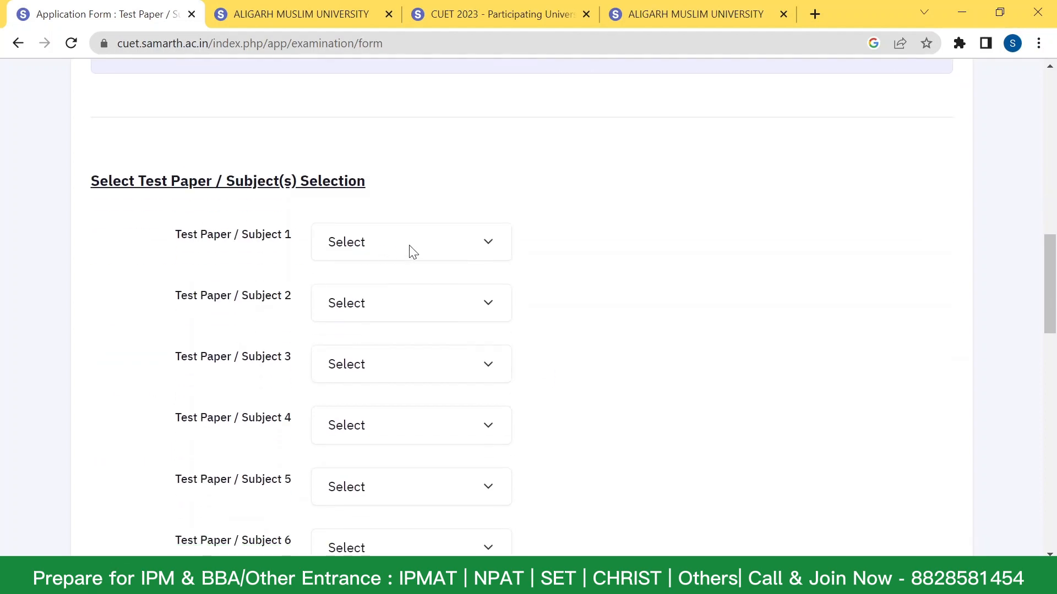
pyautogui.scroll(-6, 410, 251)
pyautogui.scroll(6, 414, 271)
# - Choose 101 : English as Subject 1
pyautogui.click(429, 252)
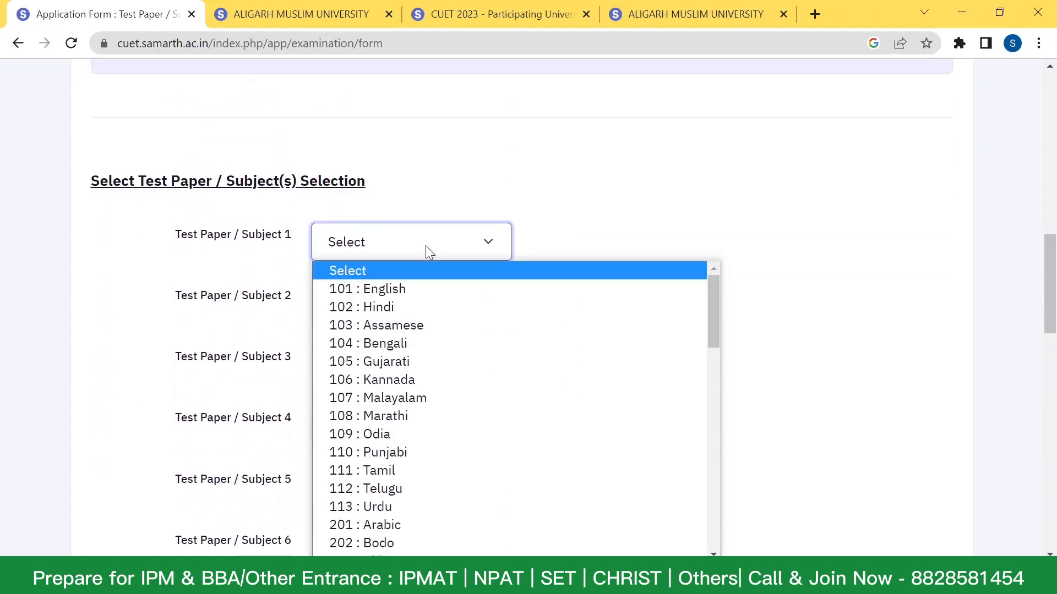
pyautogui.click(433, 293)
pyautogui.scroll(-7, 433, 298)
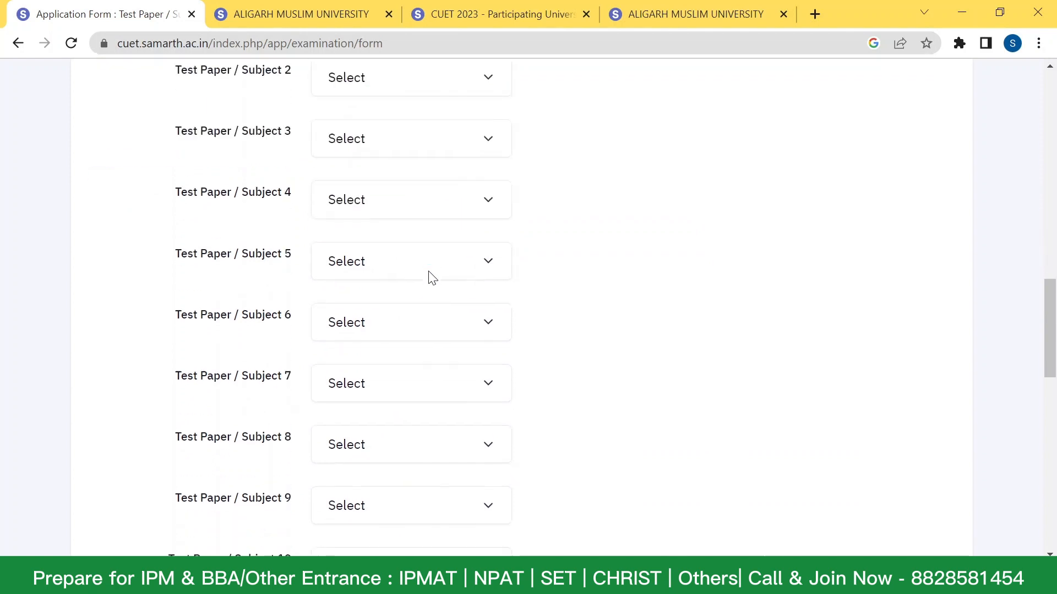
pyautogui.click(405, 381)
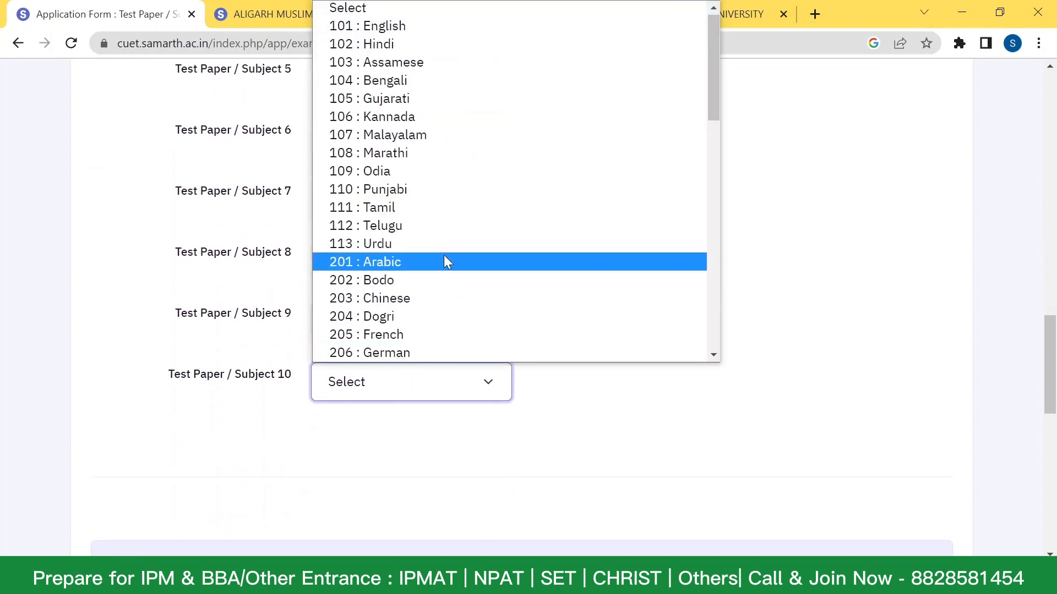
pyautogui.click(741, 233)
pyautogui.scroll(7, 360, 214)
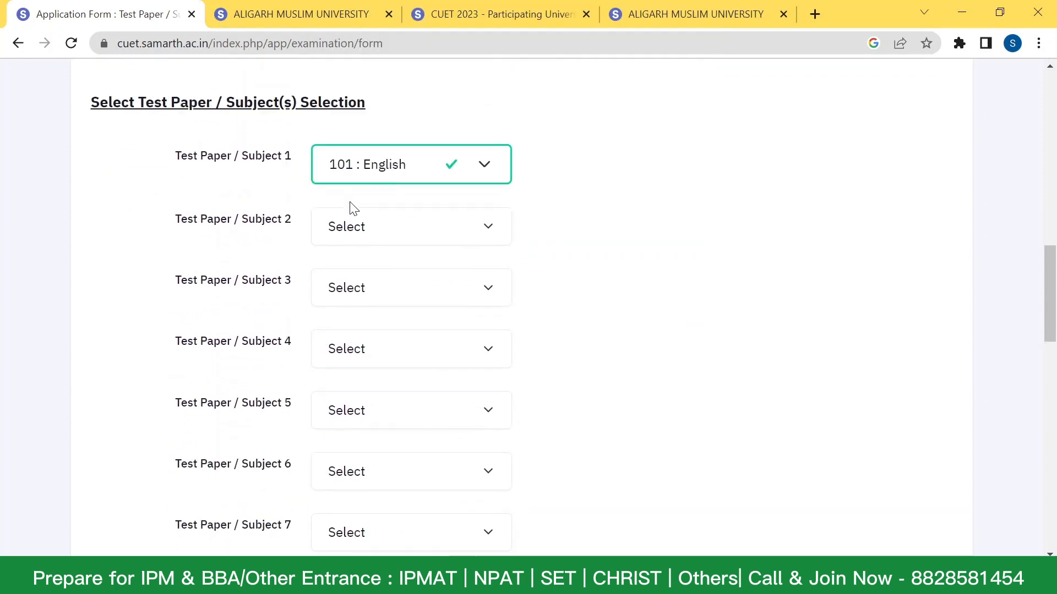
# - Choose 501 : General Test for Subject 2 and 102 : Hindi for Subject 3
pyautogui.click(389, 307)
pyautogui.scroll(-10, 446, 270)
pyautogui.click(446, 255)
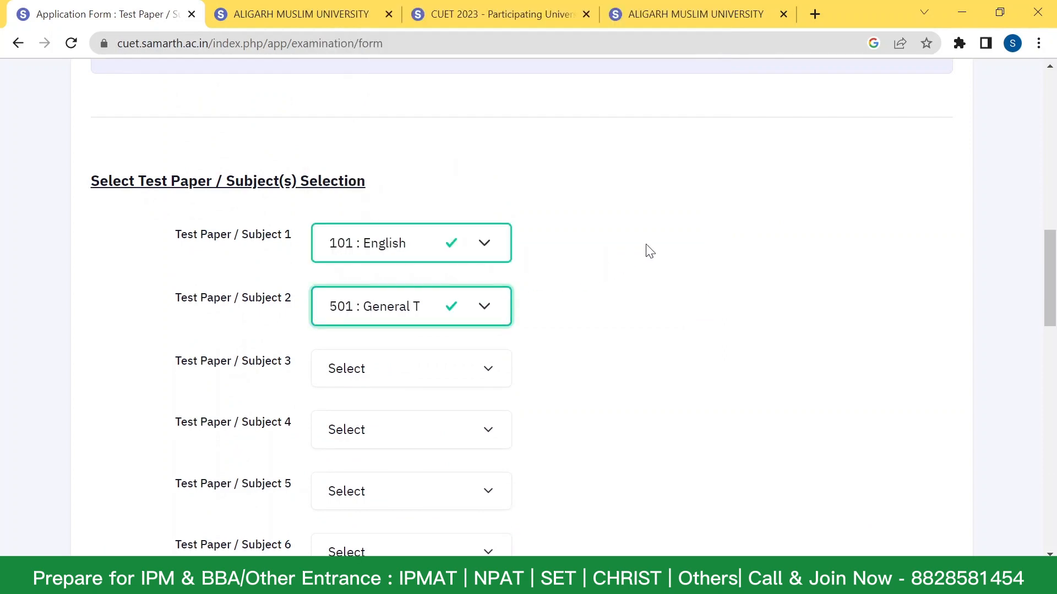
pyautogui.scroll(4, 638, 253)
pyautogui.scroll(-1, 510, 402)
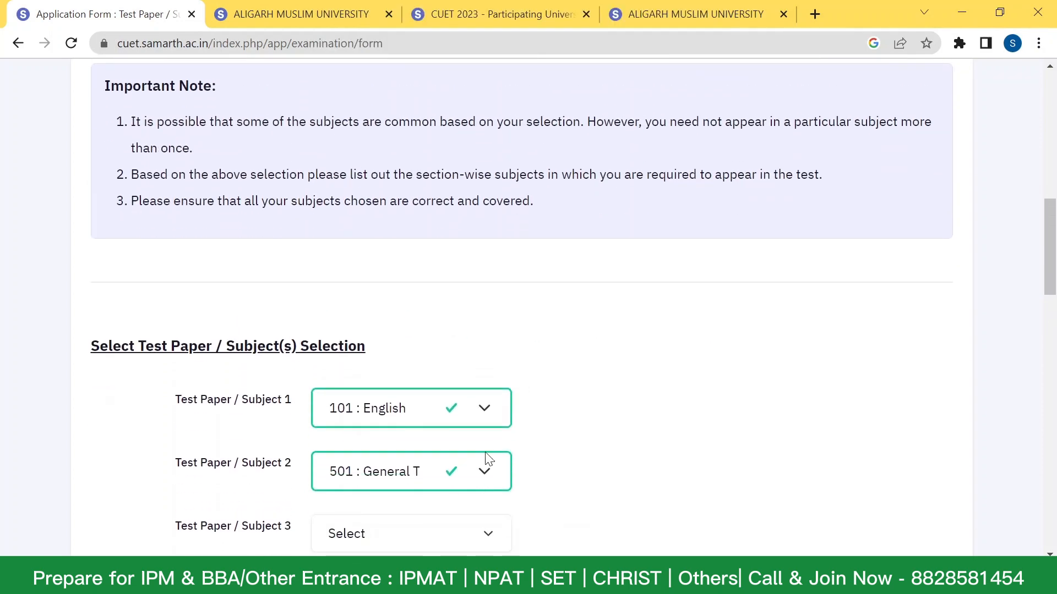
pyautogui.scroll(2, 550, 396)
pyautogui.scroll(1, 503, 311)
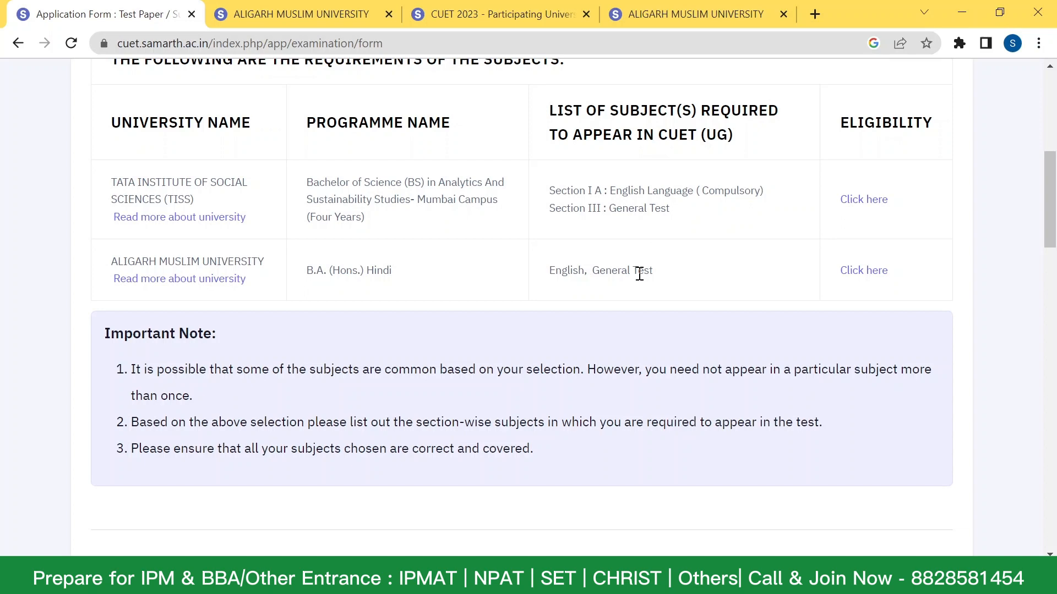
pyautogui.scroll(-4, 636, 271)
pyautogui.click(460, 450)
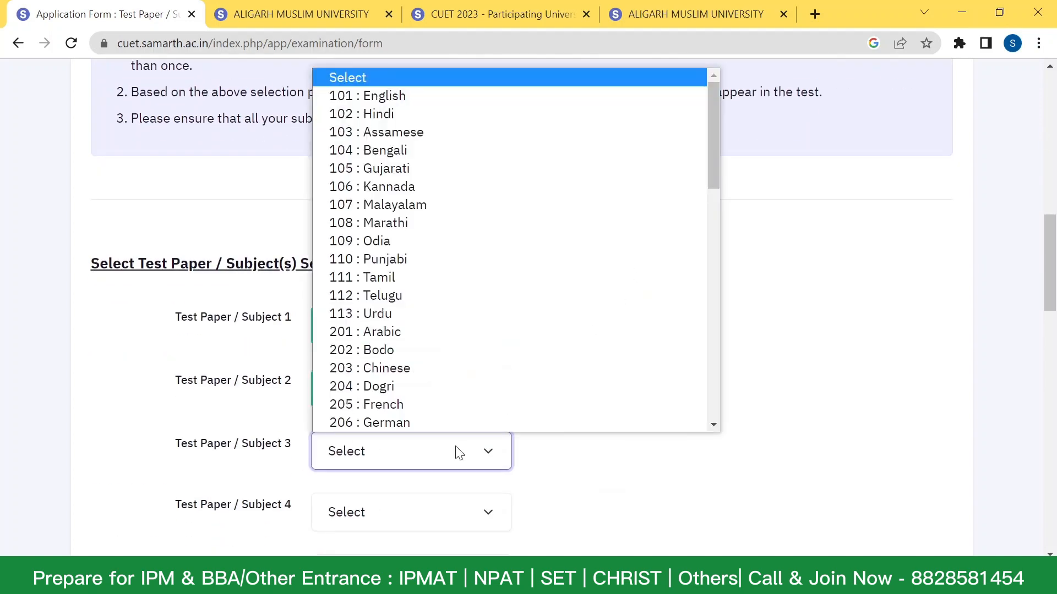
pyautogui.click(451, 114)
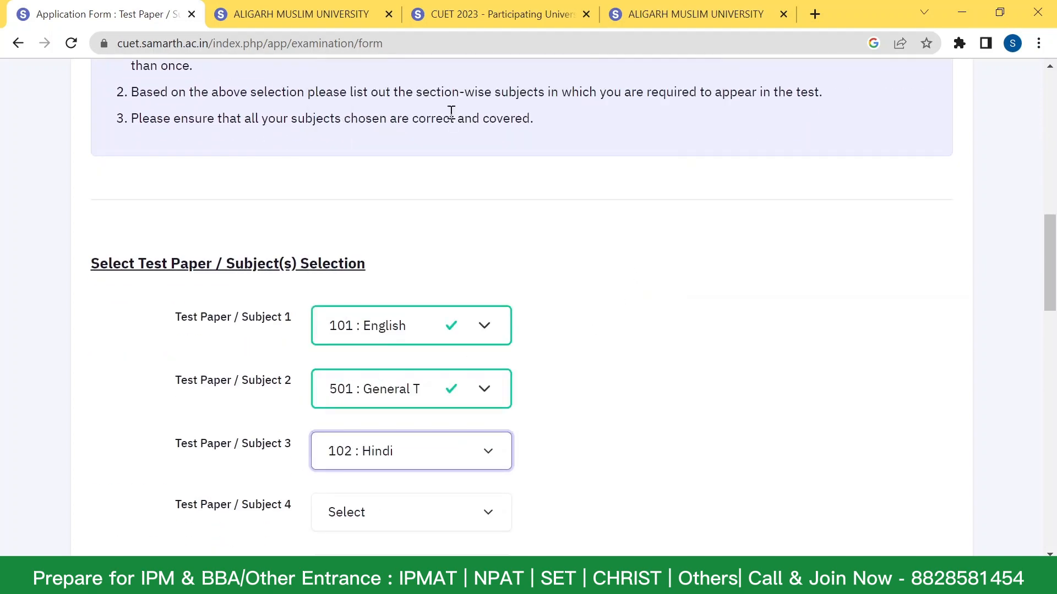
# - Mark Subjects 4, 5 and 6 as NA : Not Applicable
pyautogui.scroll(-4, 580, 347)
pyautogui.click(434, 268)
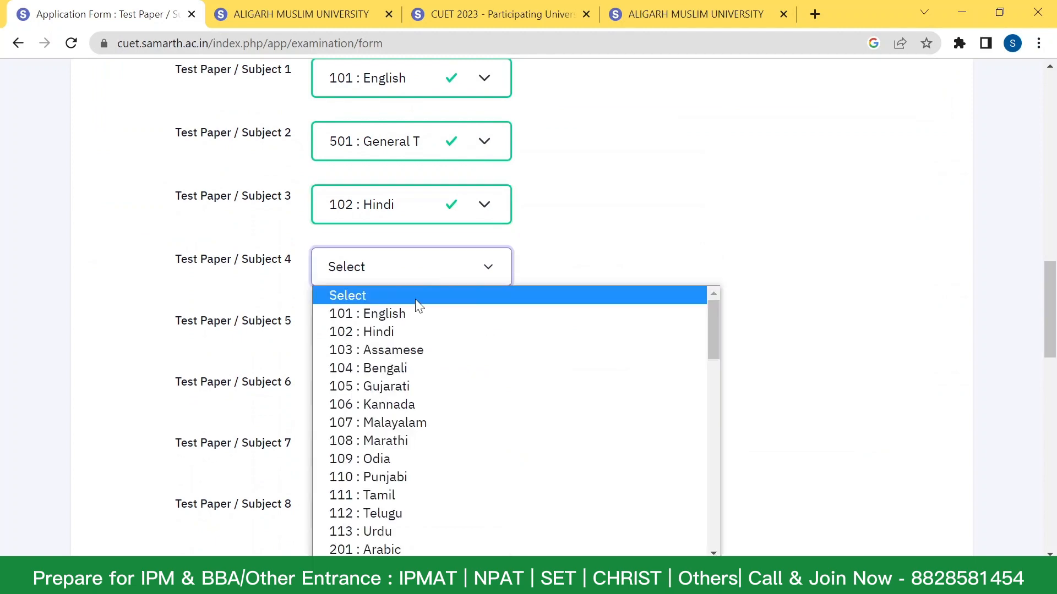
pyautogui.scroll(-7, 430, 321)
pyautogui.scroll(-7, 431, 324)
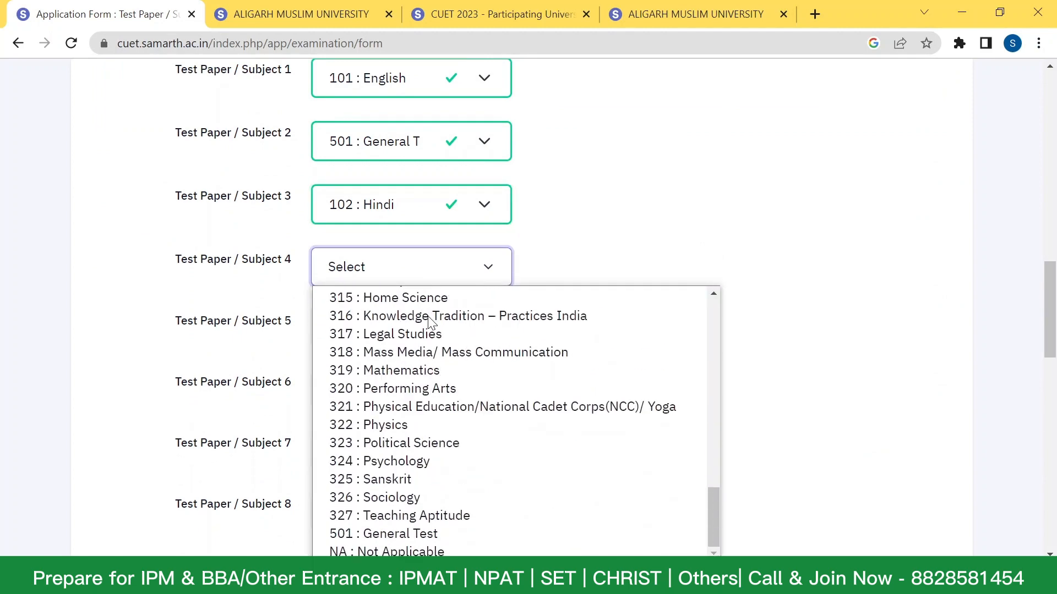
pyautogui.click(441, 544)
pyautogui.click(393, 341)
pyautogui.scroll(-12, 427, 292)
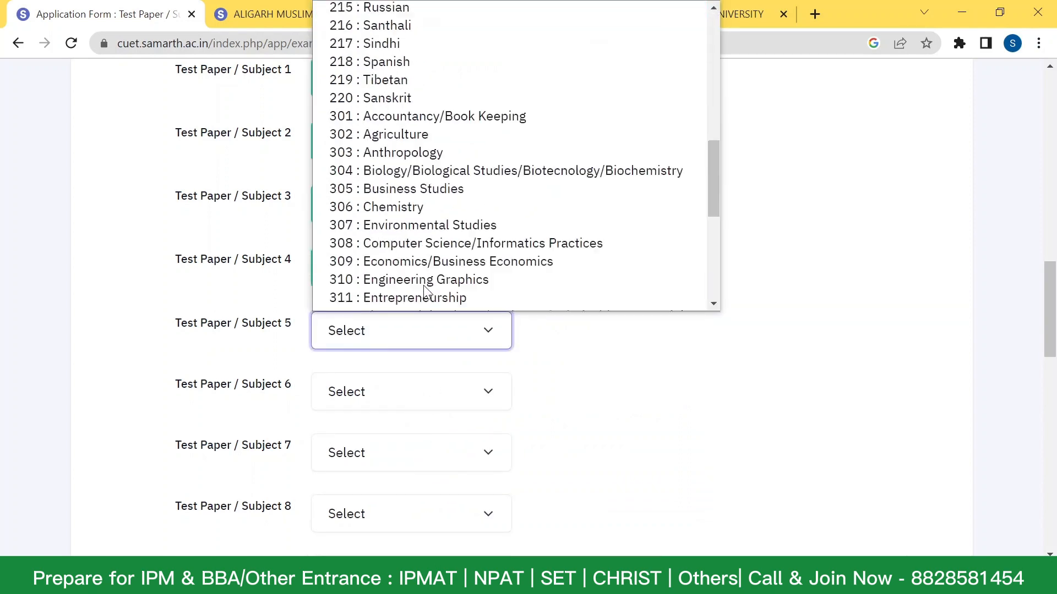
pyautogui.click(434, 302)
pyautogui.scroll(-3, 373, 245)
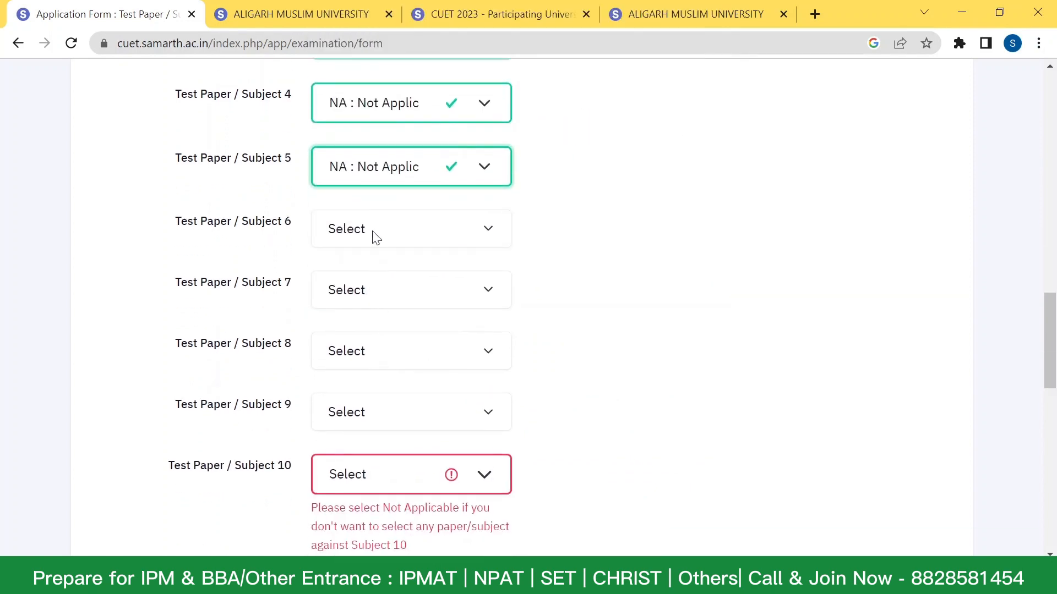
pyautogui.click(373, 230)
pyautogui.scroll(-10, 428, 396)
pyautogui.scroll(-1, 427, 397)
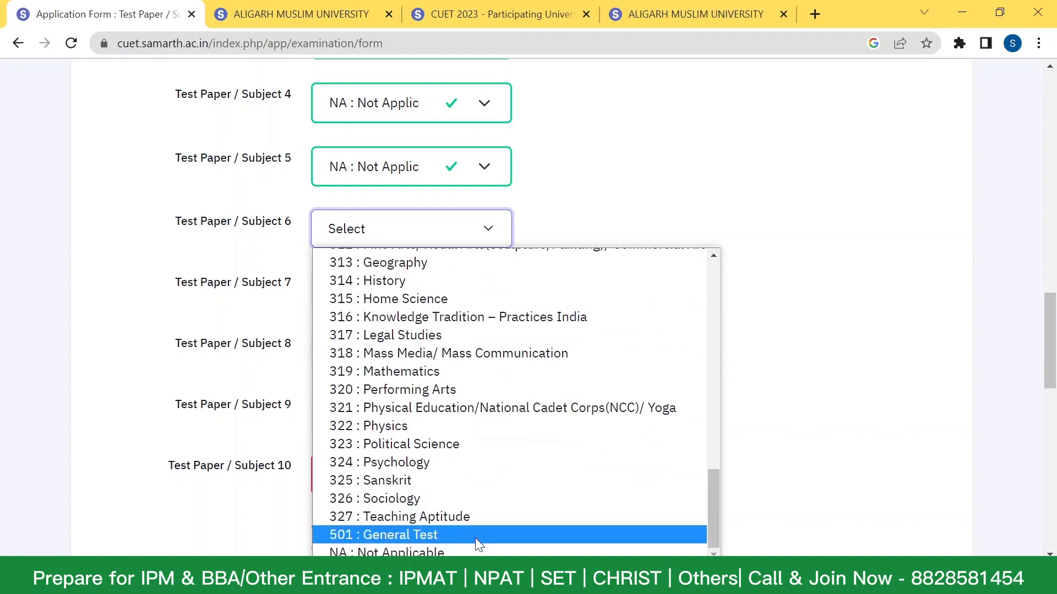
pyautogui.click(426, 552)
pyautogui.scroll(15, 435, 280)
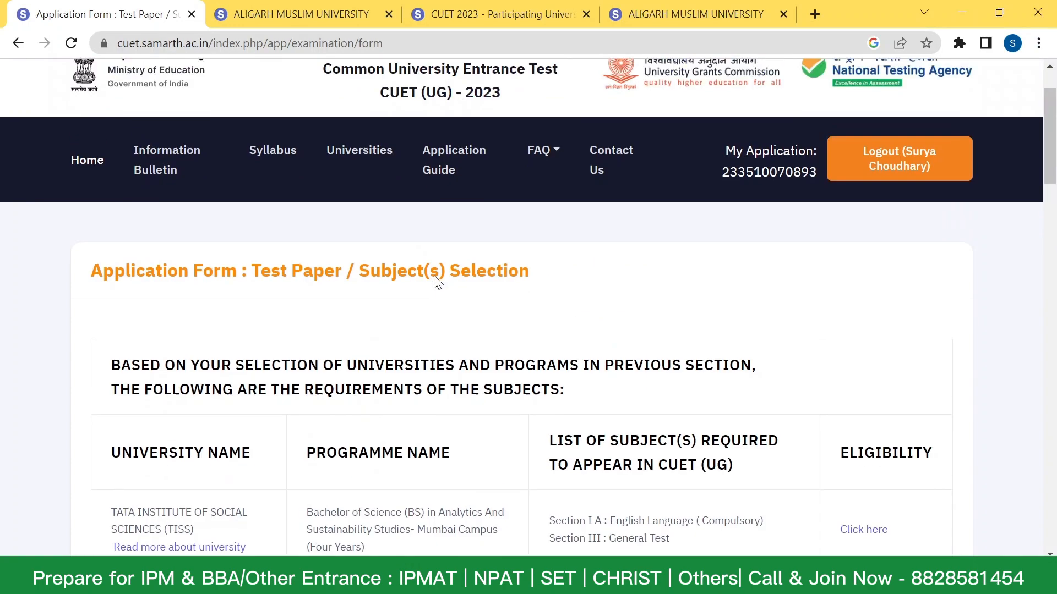
# - Go back from test paper selection and reopen the University / Programme Selection form with Update Programme Form
pyautogui.scroll(-3, 485, 342)
pyautogui.scroll(3, 484, 339)
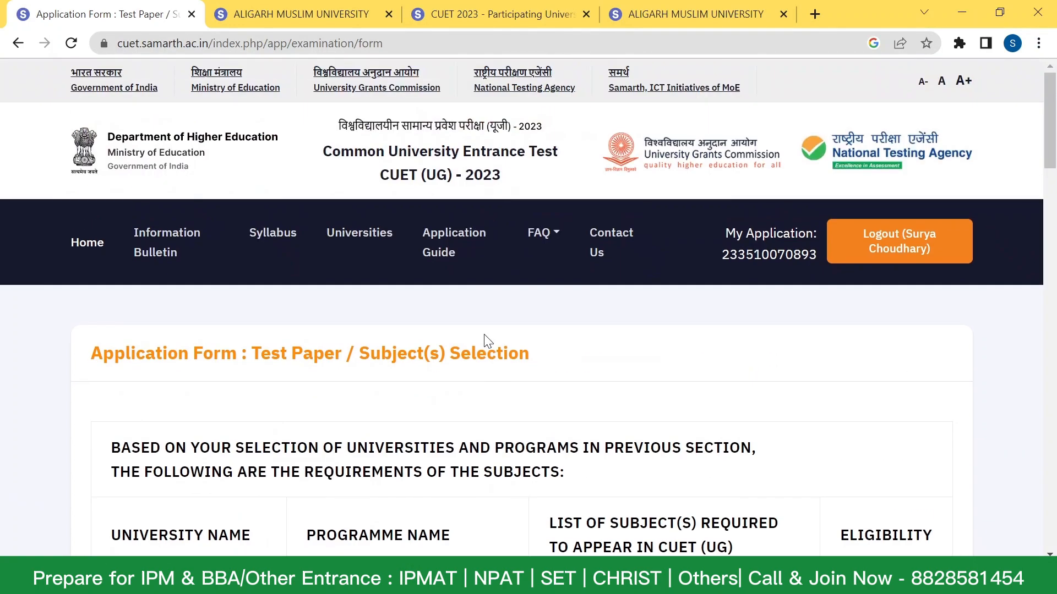
pyautogui.scroll(-10, 485, 339)
pyautogui.scroll(-10, 484, 337)
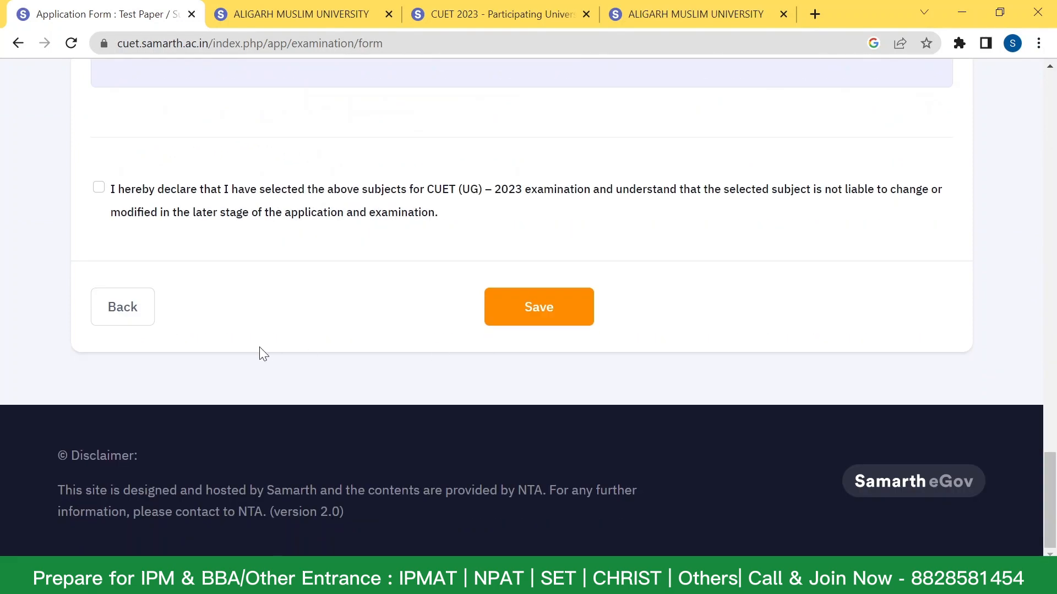
pyautogui.click(128, 312)
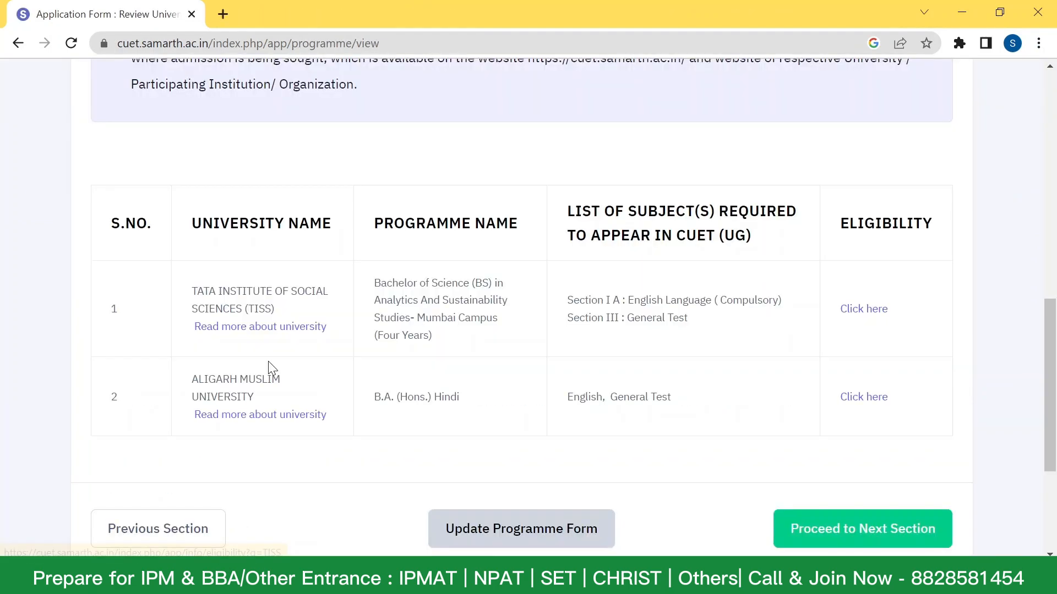
pyautogui.click(517, 529)
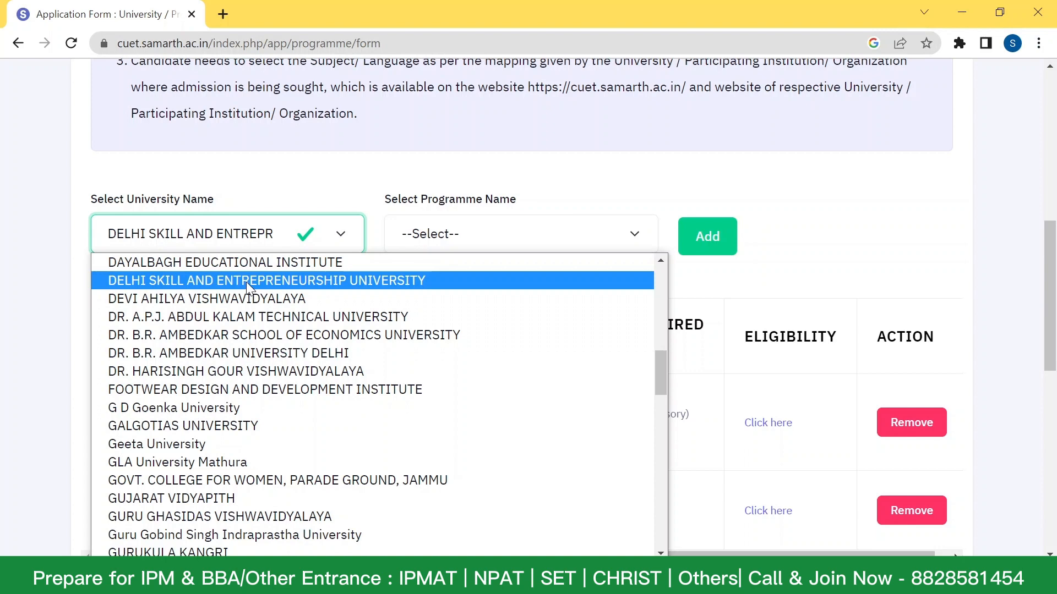
# - Add Delhi Skill and Entrepreneurship University's BBA in Banking, Financial Services and Insurance
pyautogui.click(246, 282)
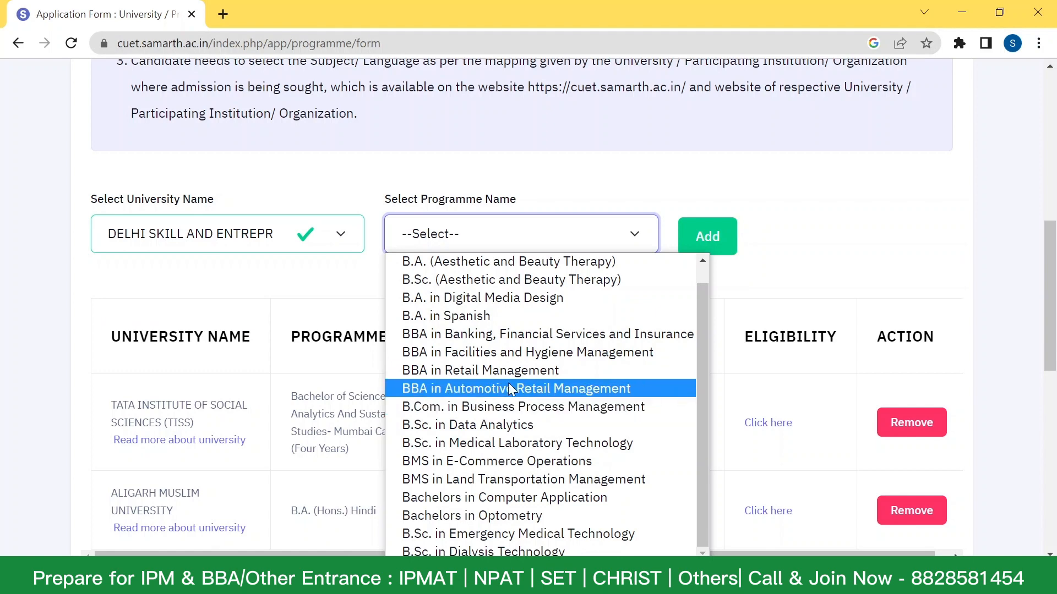
pyautogui.scroll(1, 503, 324)
pyautogui.click(495, 352)
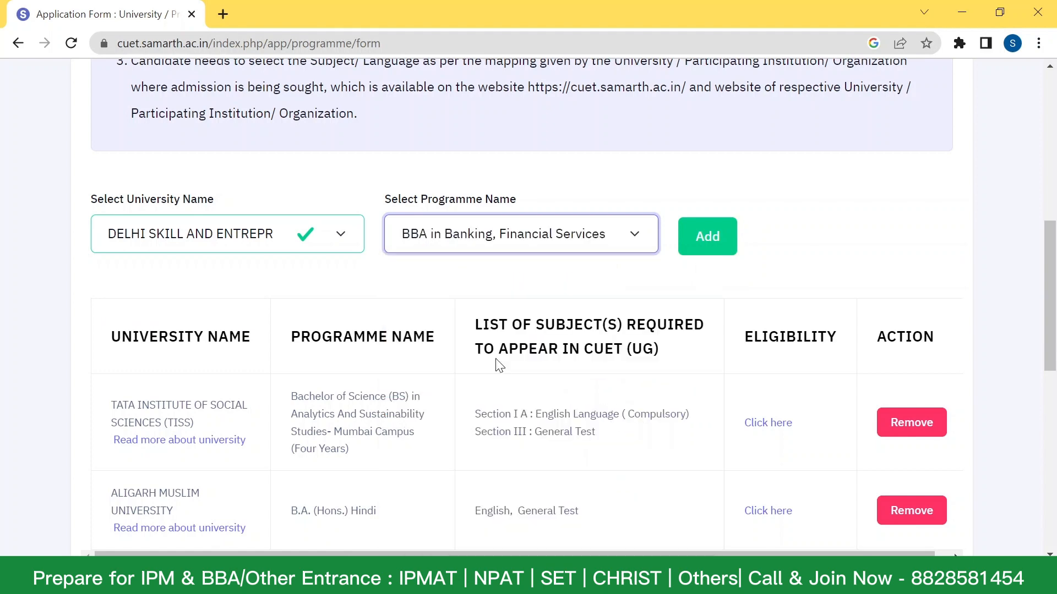
pyautogui.click(704, 242)
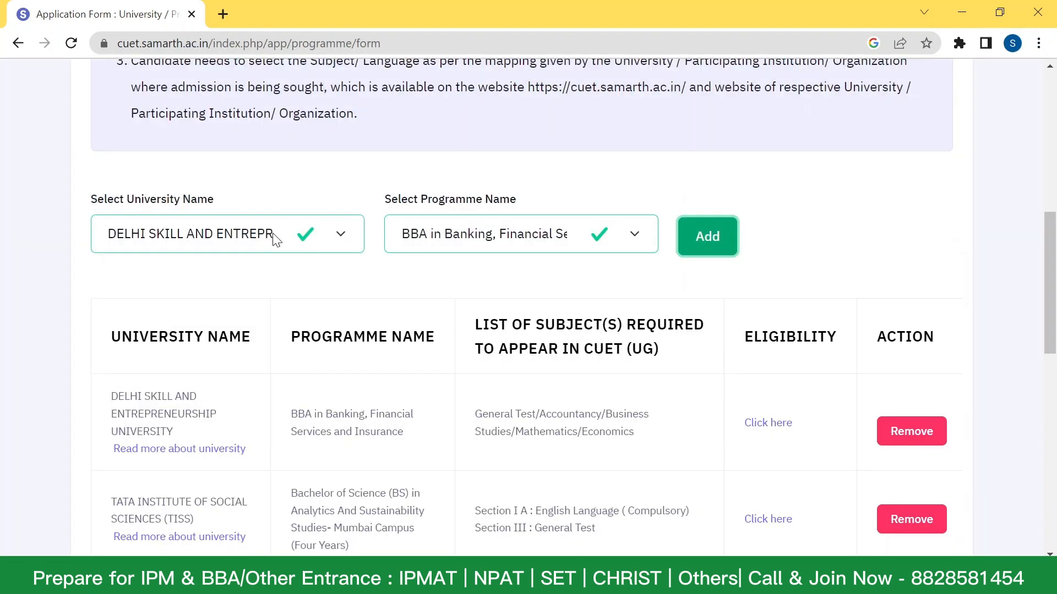
# - Add Guru Gobind Singh Indraprastha University's BCA and scroll through the four-programme table
pyautogui.click(275, 235)
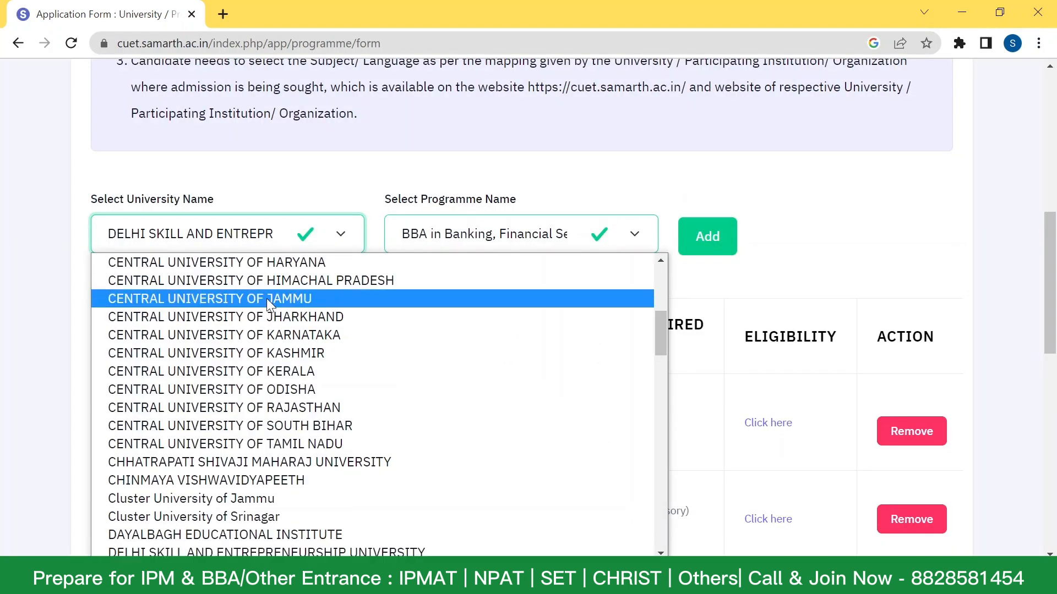
pyautogui.scroll(3, 267, 298)
pyautogui.scroll(-8, 270, 304)
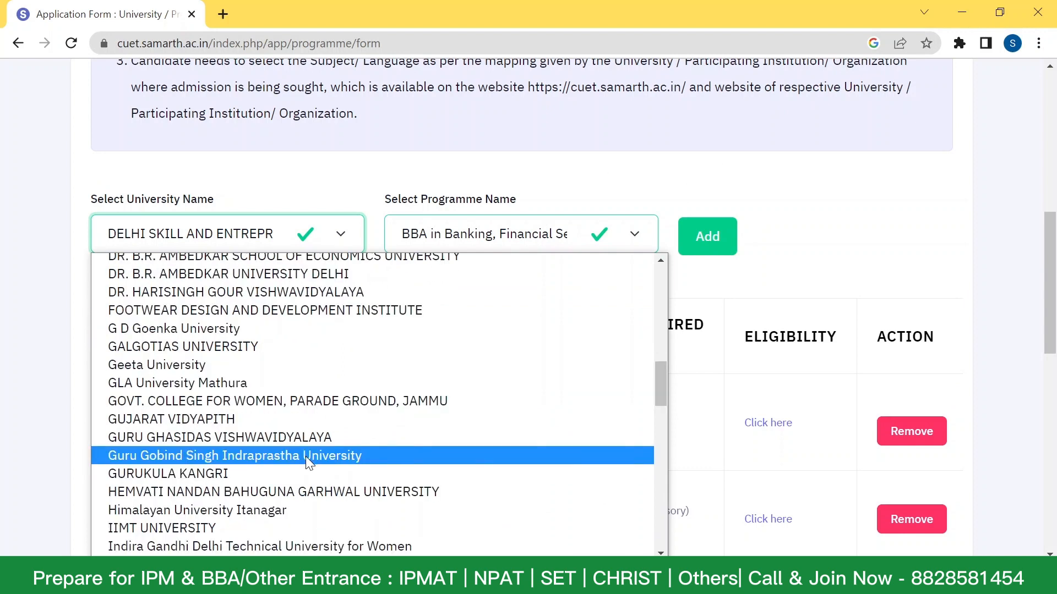
pyautogui.click(306, 457)
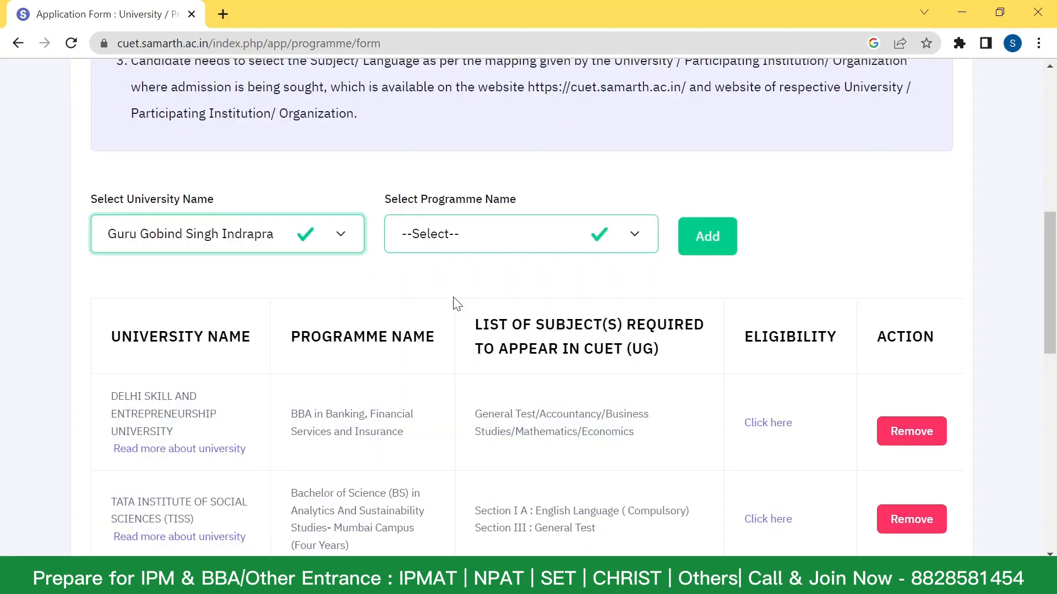
pyautogui.click(544, 234)
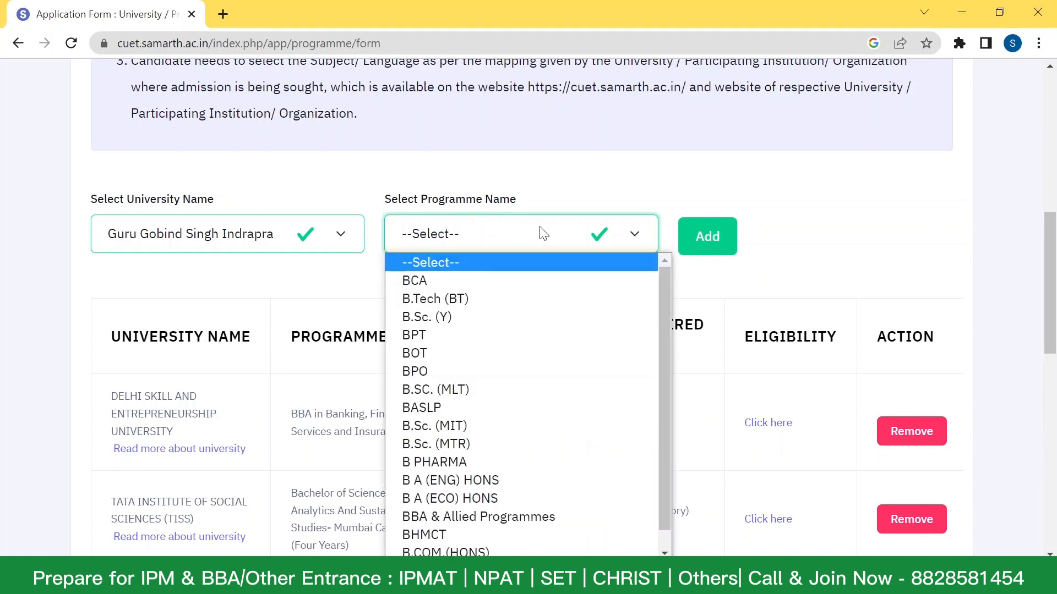
pyautogui.click(532, 280)
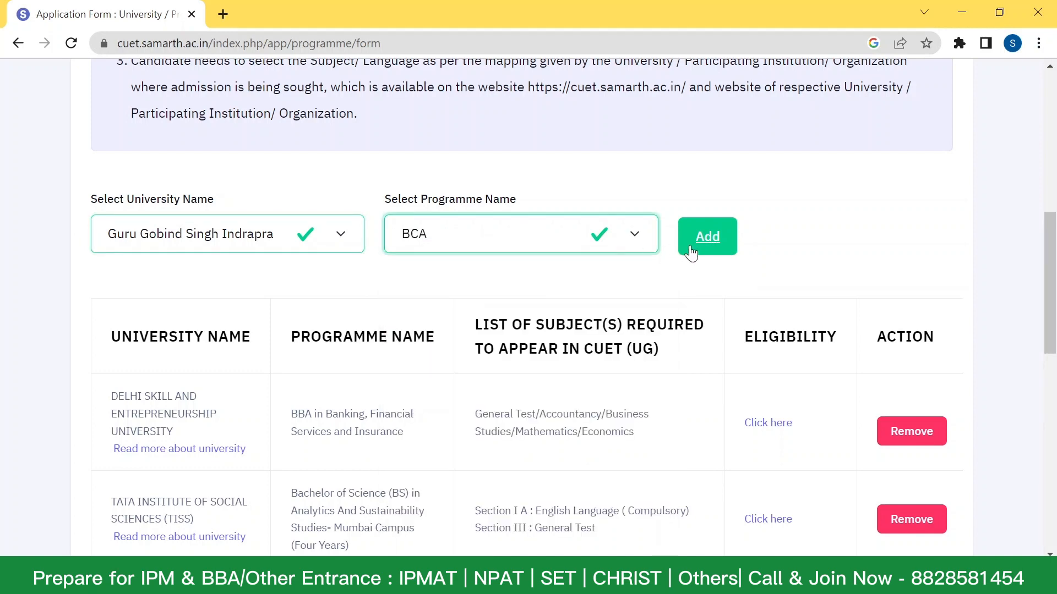
pyautogui.click(707, 239)
pyautogui.scroll(-4, 624, 304)
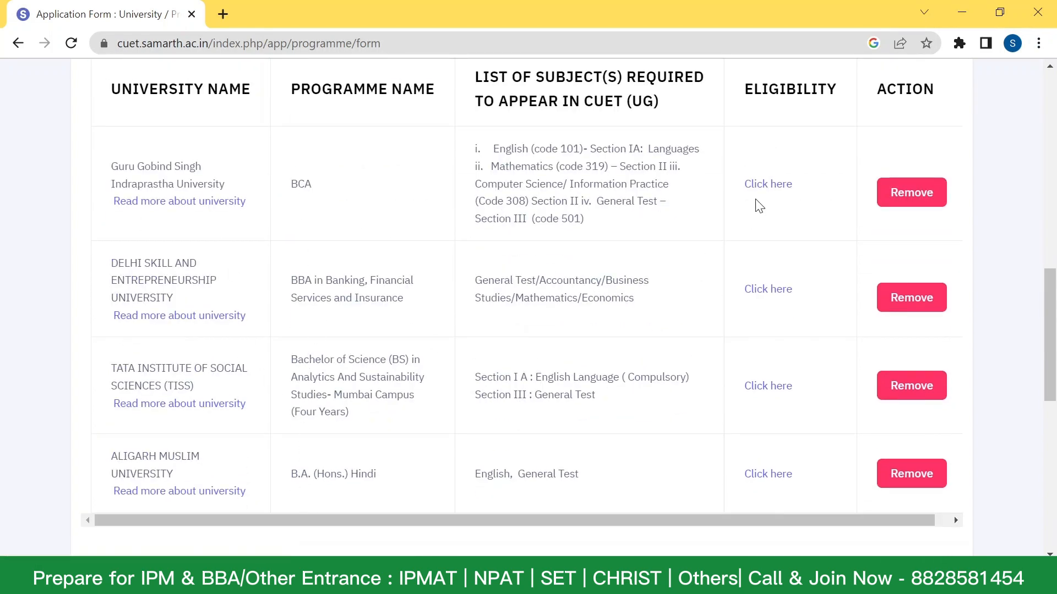
pyautogui.scroll(-5, 791, 204)
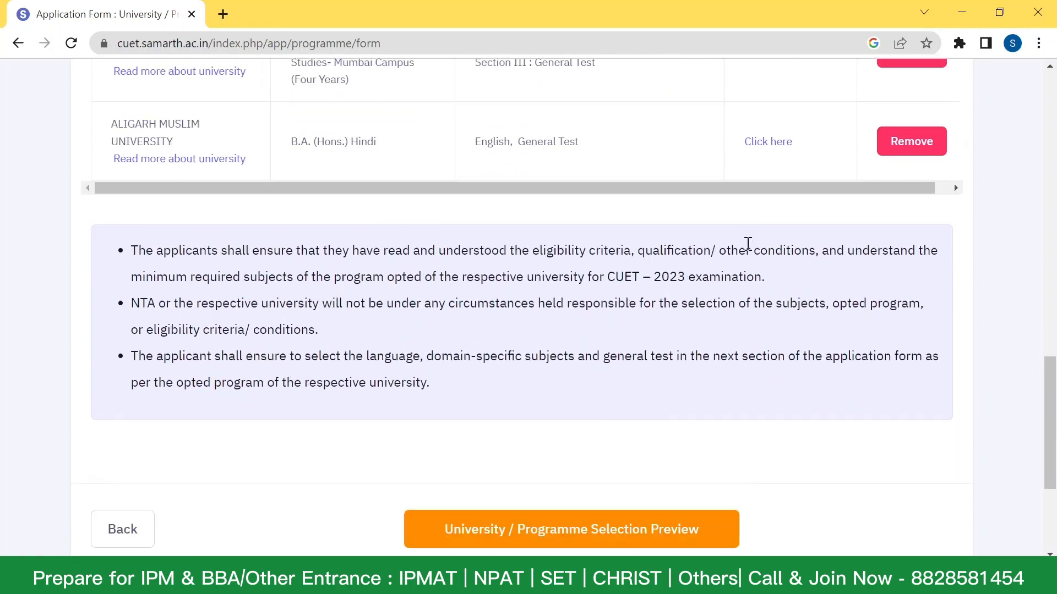
pyautogui.scroll(-3, 748, 244)
# - Preview the four chosen programmes and proceed to the test paper selection section
pyautogui.click(562, 371)
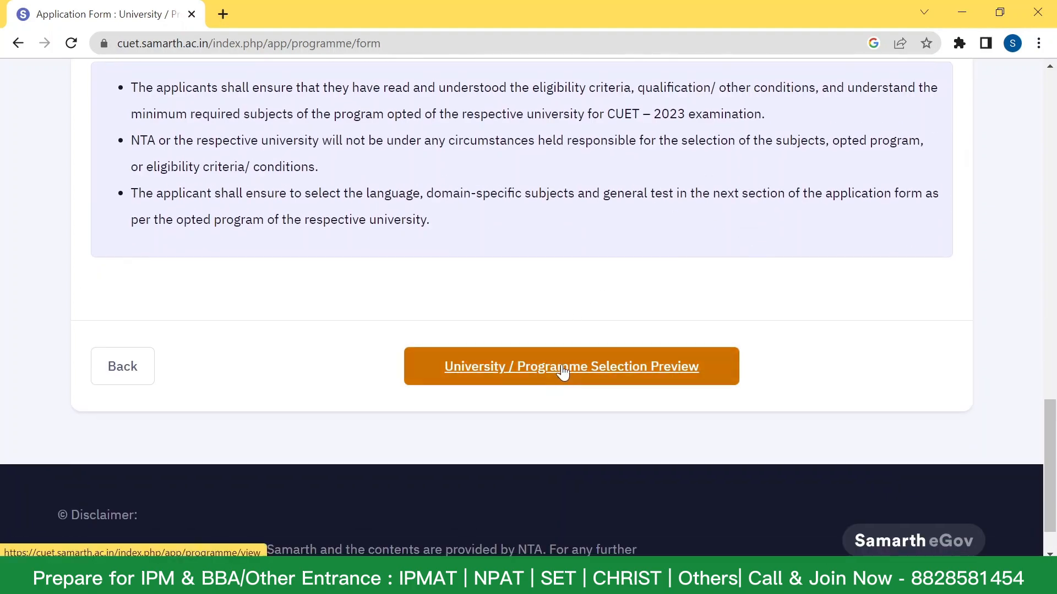
pyautogui.scroll(-15, 610, 315)
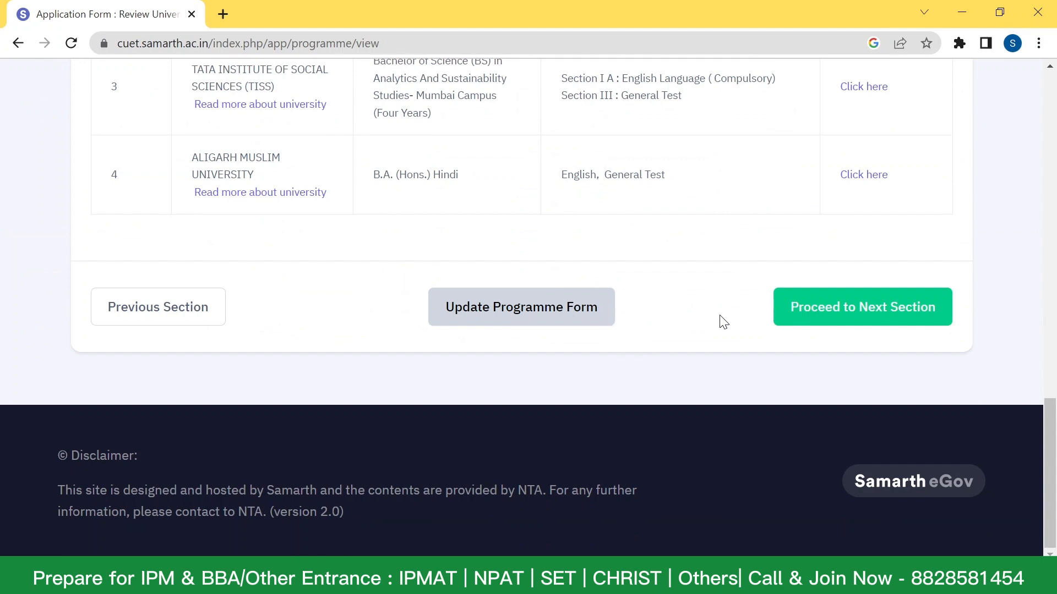
pyautogui.click(825, 309)
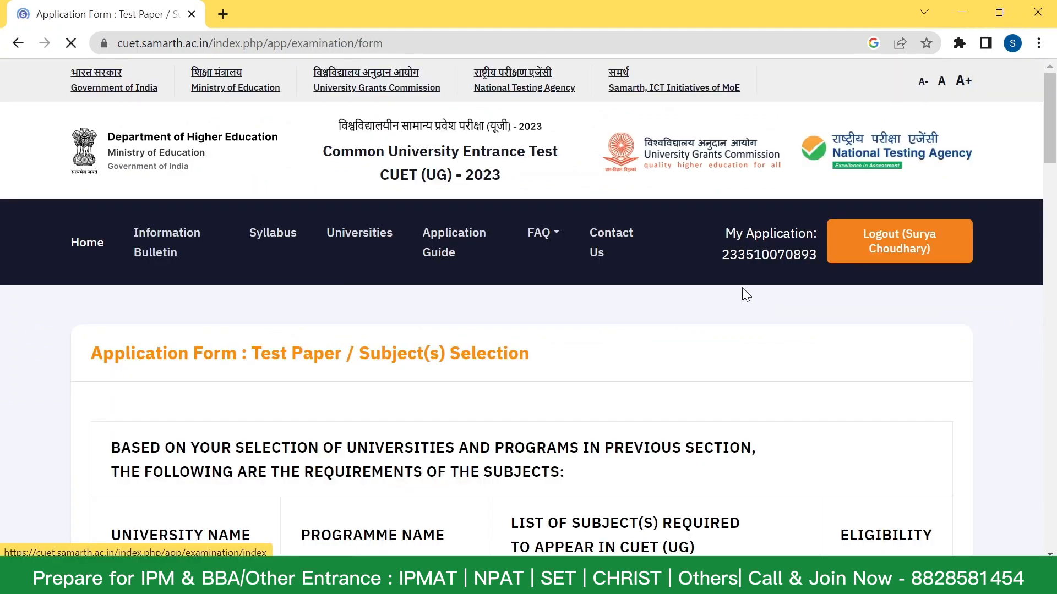
pyautogui.scroll(-10, 669, 297)
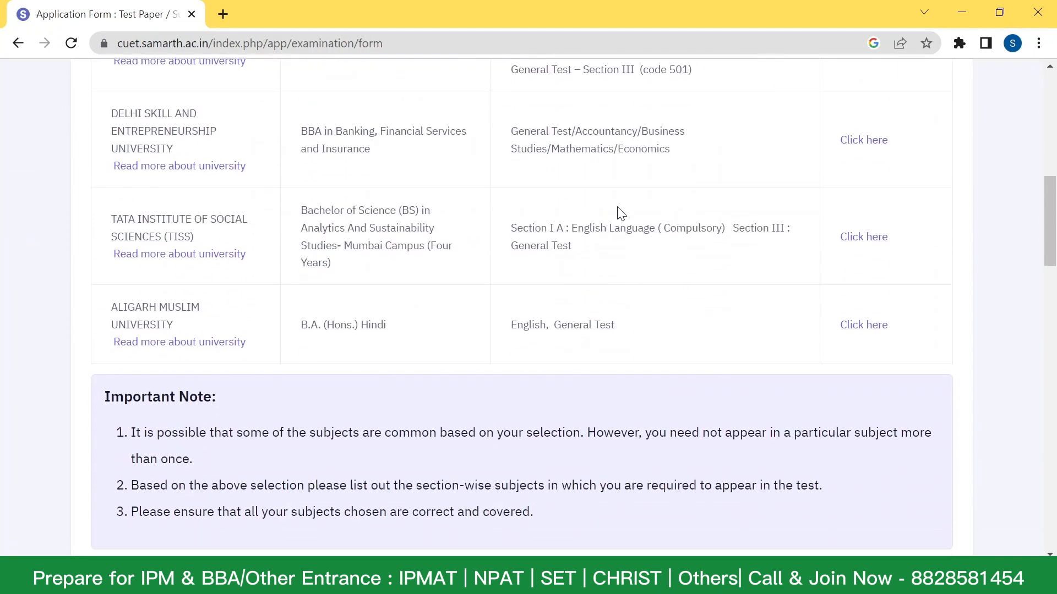
pyautogui.scroll(3, 621, 221)
pyautogui.scroll(1, 620, 209)
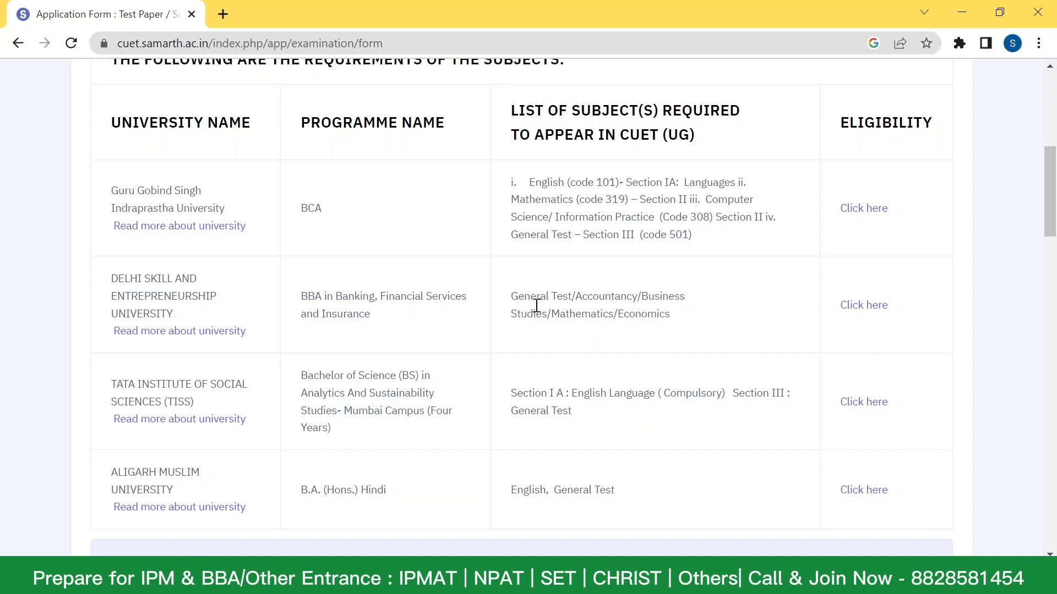
# - Highlight the DSEU subject requirements, including Mathematics/Economics
pyautogui.moveTo(515, 292); pyautogui.dragTo(693, 299)
pyautogui.moveTo(516, 315); pyautogui.dragTo(683, 322)
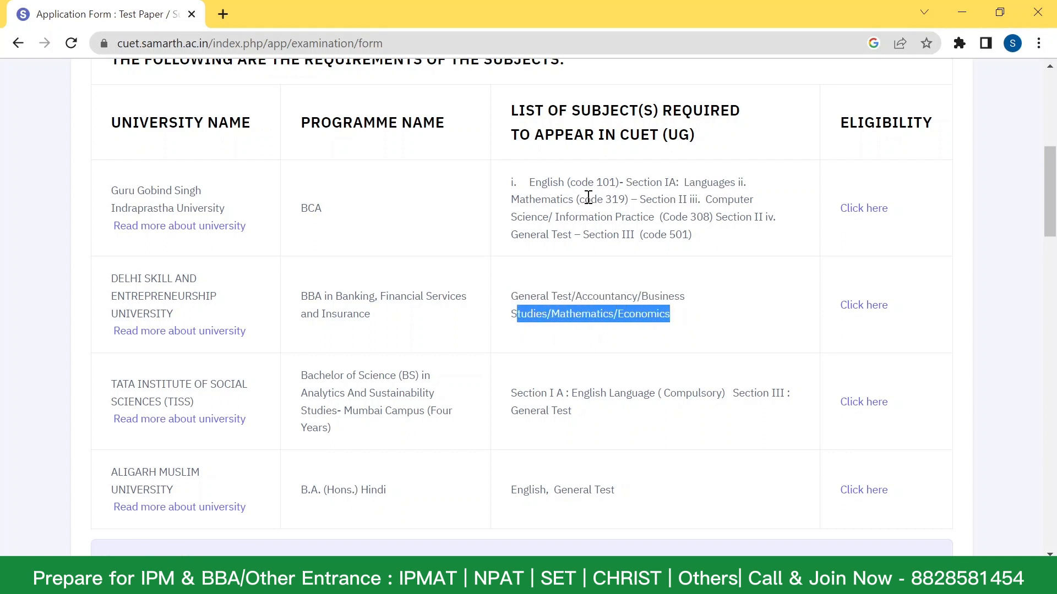
pyautogui.scroll(1, 561, 199)
pyautogui.scroll(1, 561, 199)
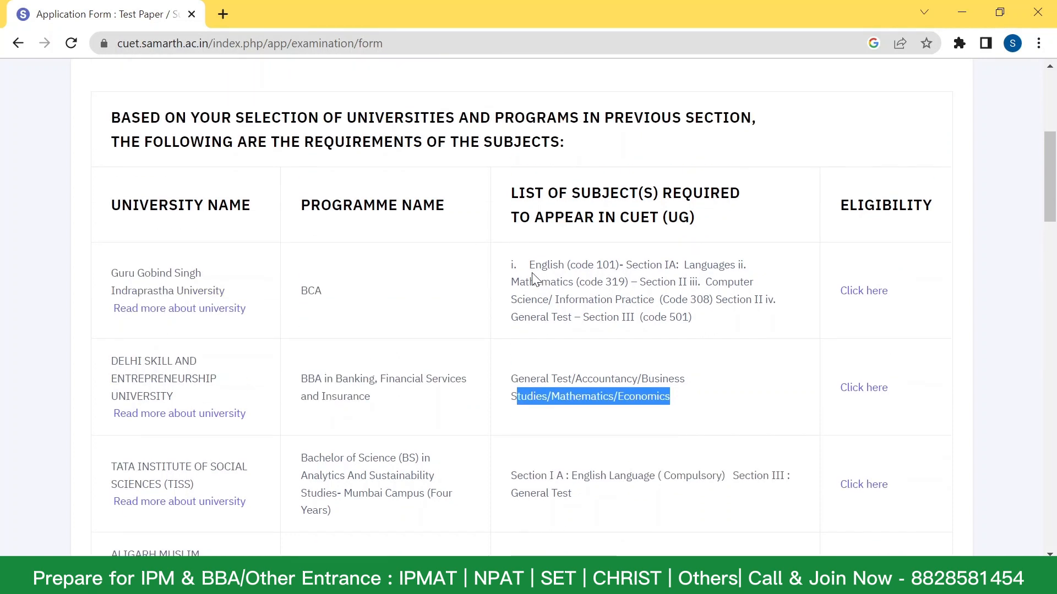
pyautogui.moveTo(529, 266); pyautogui.dragTo(677, 266)
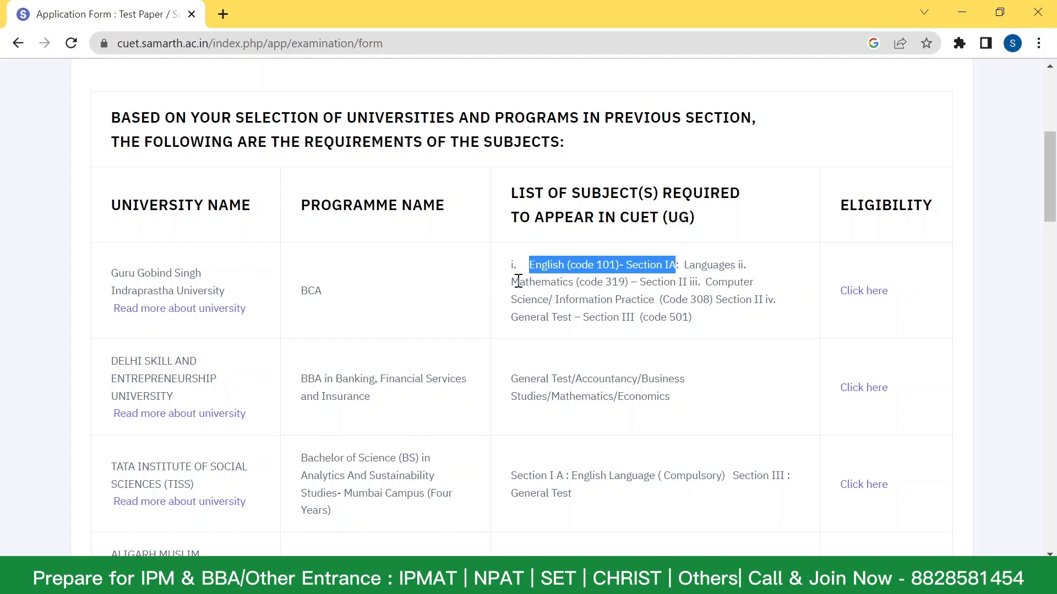
pyautogui.moveTo(519, 281); pyautogui.dragTo(715, 281)
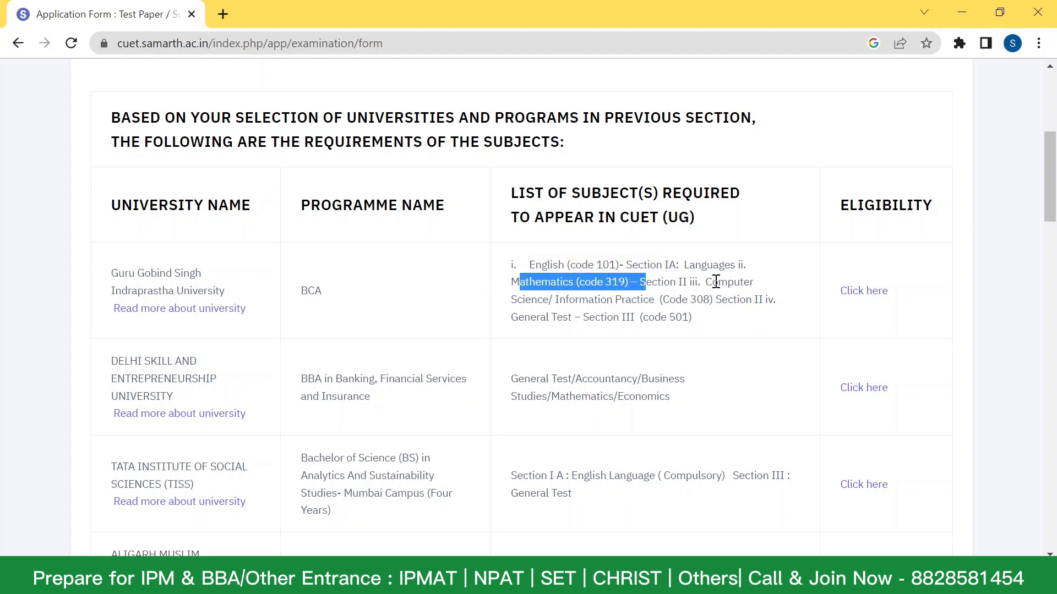
pyautogui.moveTo(705, 282); pyautogui.dragTo(721, 299)
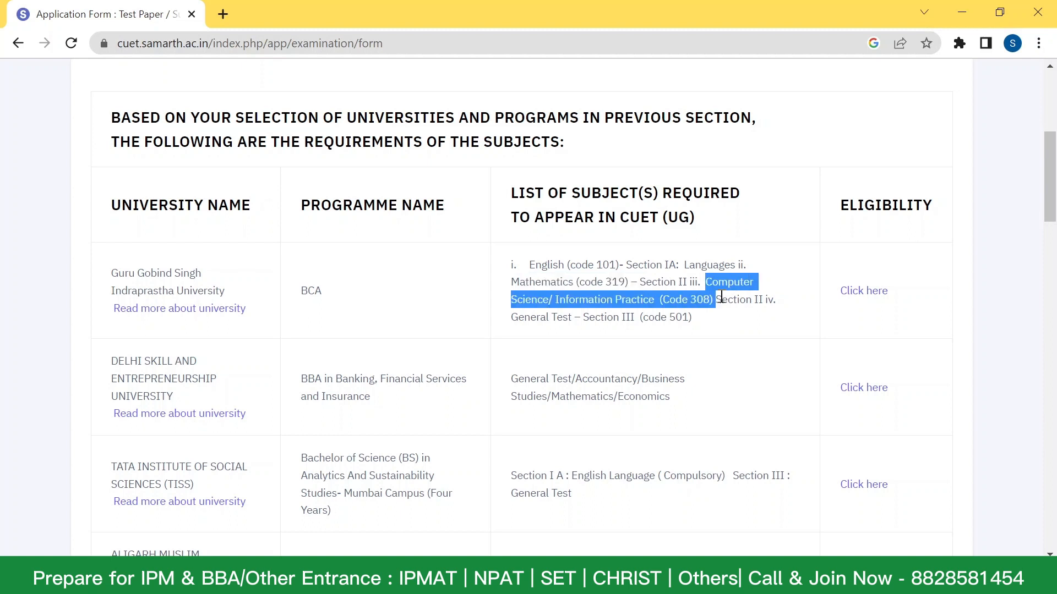
pyautogui.moveTo(512, 317); pyautogui.dragTo(635, 335)
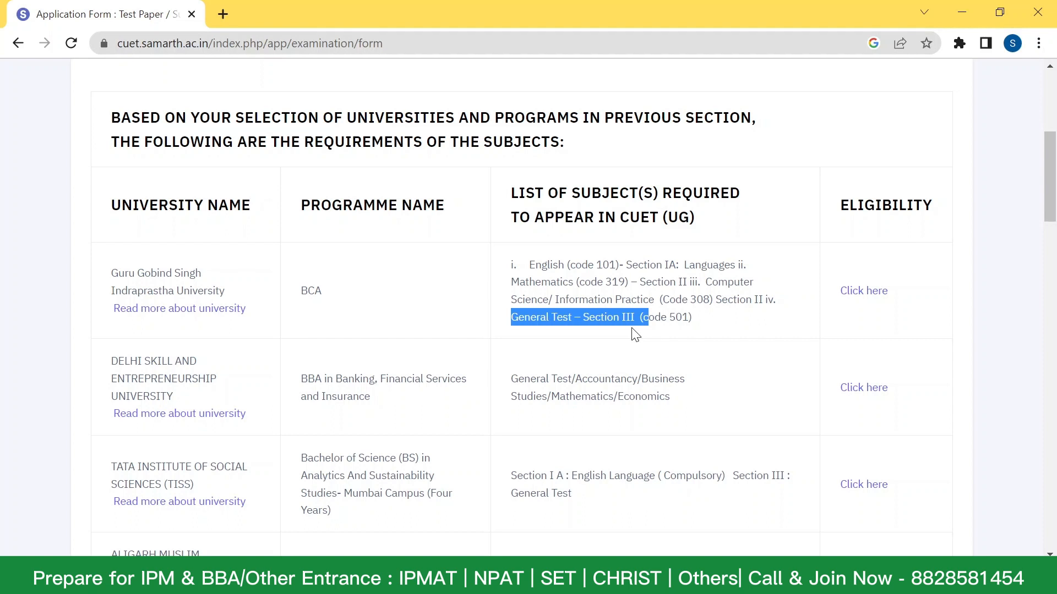
pyautogui.moveTo(525, 265); pyautogui.dragTo(615, 265)
pyautogui.click(678, 263)
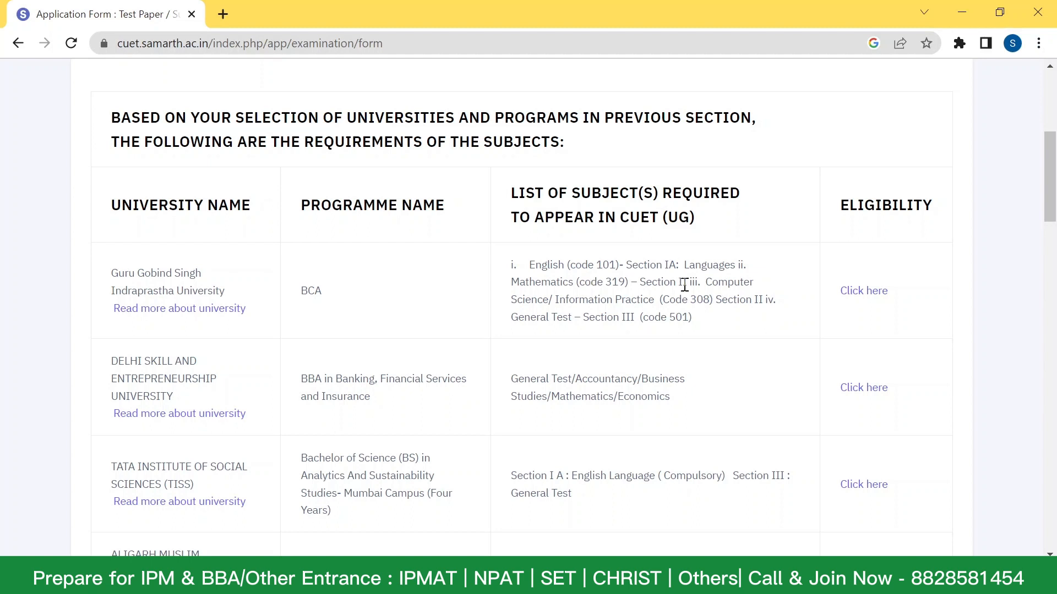
pyautogui.moveTo(683, 283); pyautogui.dragTo(569, 283)
pyautogui.click(724, 283)
pyautogui.moveTo(541, 299); pyautogui.dragTo(750, 300)
pyautogui.click(583, 338)
pyautogui.moveTo(527, 319); pyautogui.dragTo(698, 326)
pyautogui.scroll(-3, 700, 328)
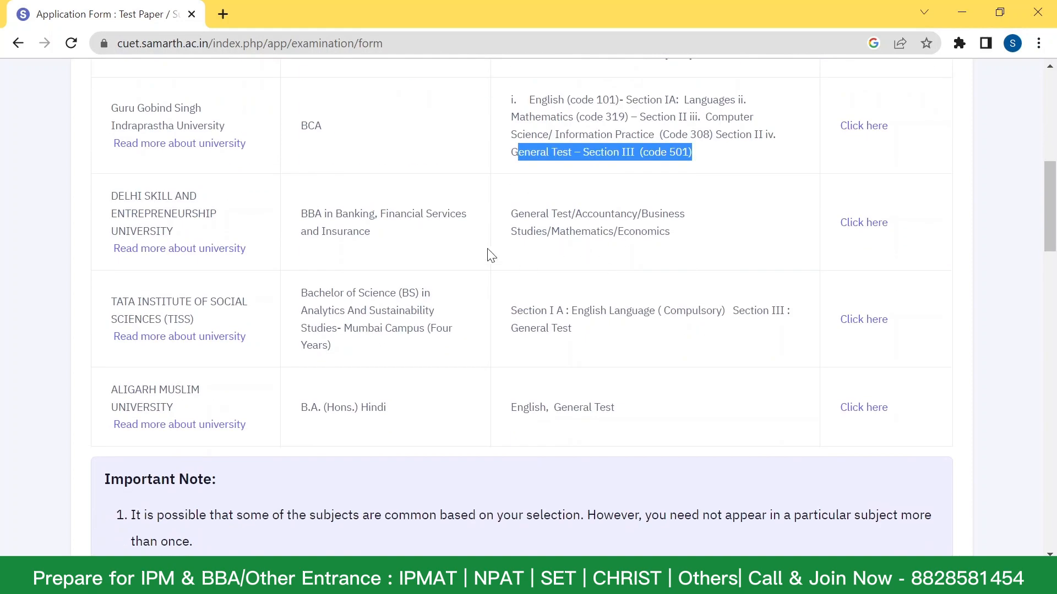
pyautogui.moveTo(579, 311); pyautogui.dragTo(656, 312)
pyautogui.click(570, 333)
pyautogui.moveTo(570, 333); pyautogui.dragTo(506, 330)
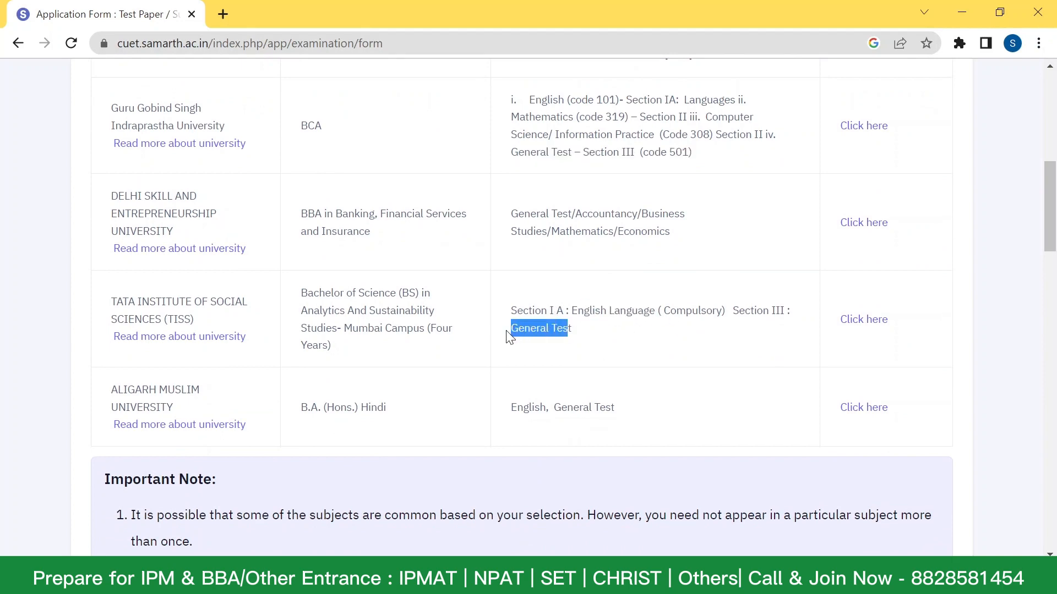
# - Choose 101 : English as Subject 1
pyautogui.click(568, 354)
pyautogui.scroll(-3, 572, 354)
pyautogui.scroll(-7, 569, 354)
pyautogui.scroll(-4, 506, 316)
pyautogui.scroll(4, 394, 293)
pyautogui.click(366, 224)
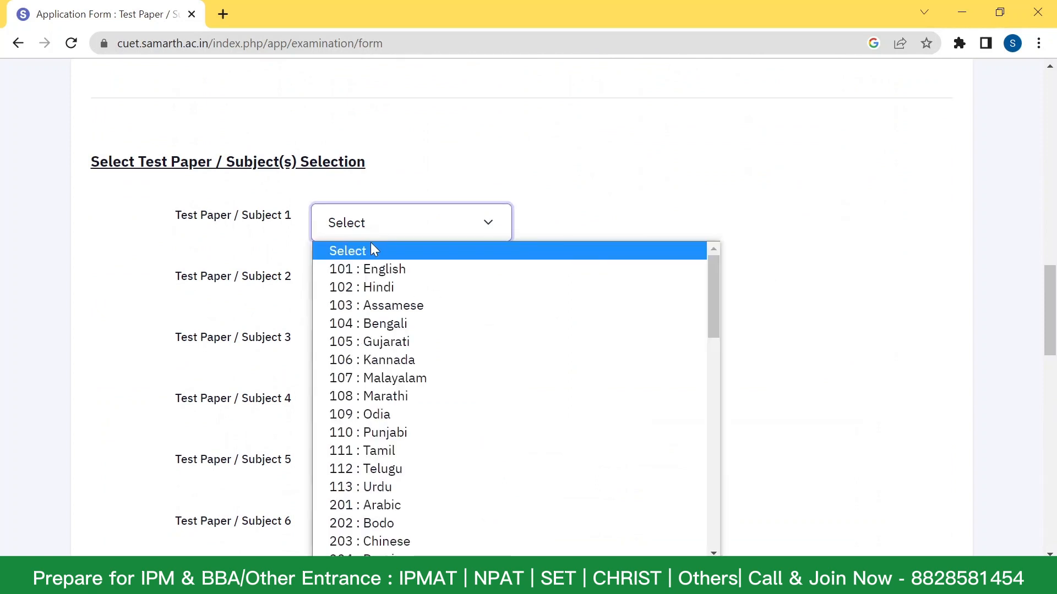
pyautogui.click(381, 266)
# - Choose 319 : Mathematics as Subject 2
pyautogui.click(358, 286)
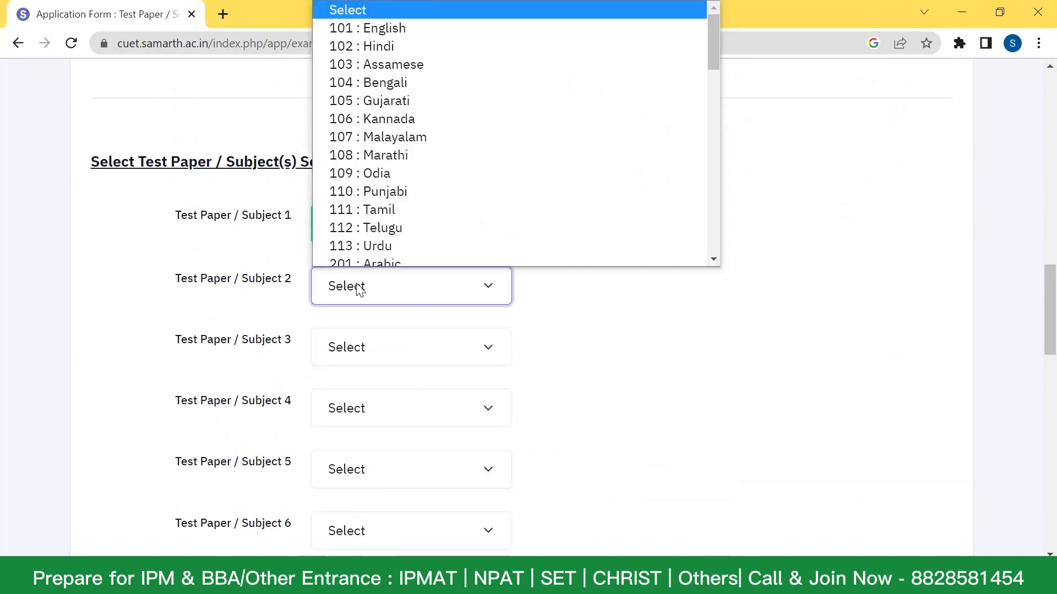
pyautogui.scroll(-3, 454, 107)
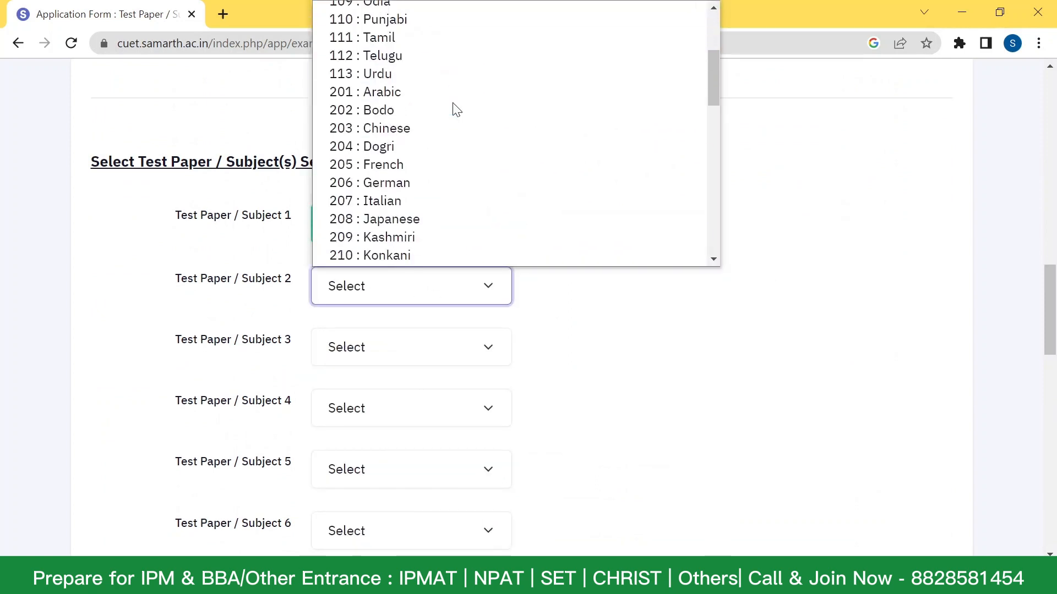
pyautogui.scroll(-3, 454, 108)
pyautogui.scroll(-3, 456, 109)
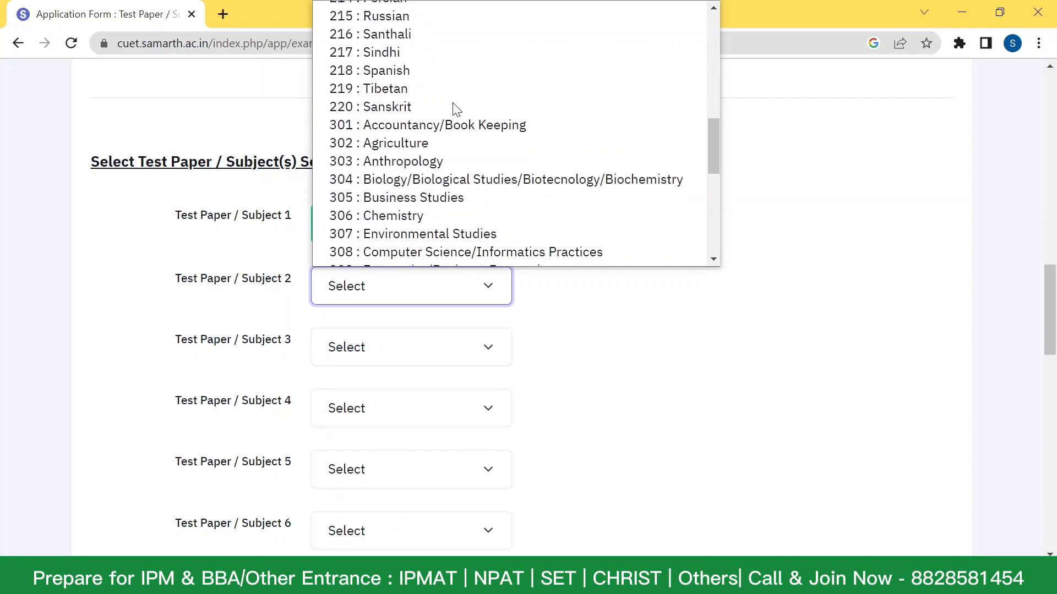
pyautogui.scroll(-6, 455, 108)
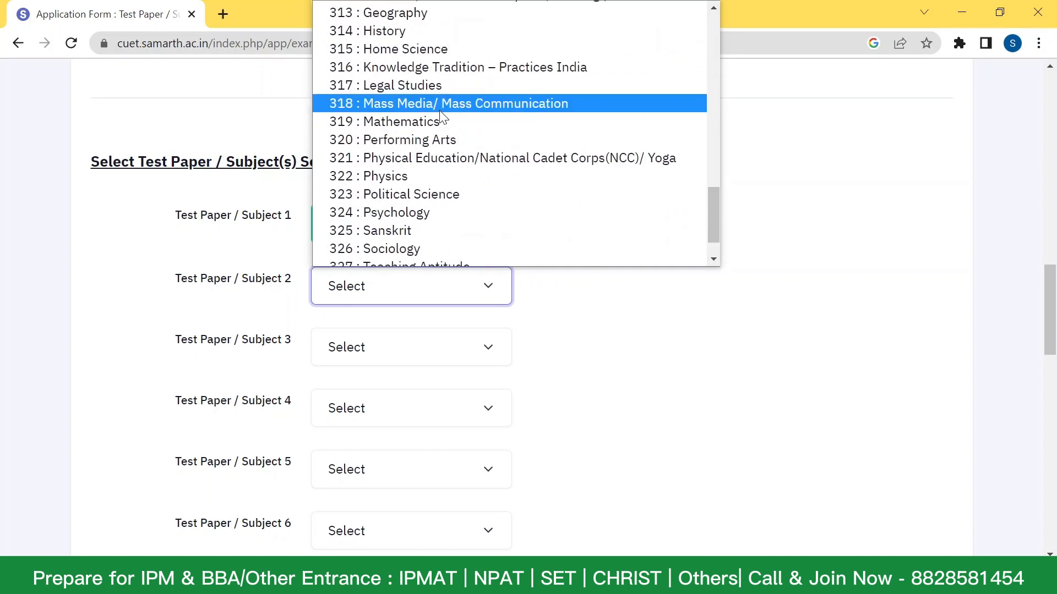
pyautogui.click(434, 120)
pyautogui.scroll(-2, 398, 302)
# - Make 308 Computer Science/Informatics Practices Subject 3 and set Subject 2's medium to English
pyautogui.click(376, 273)
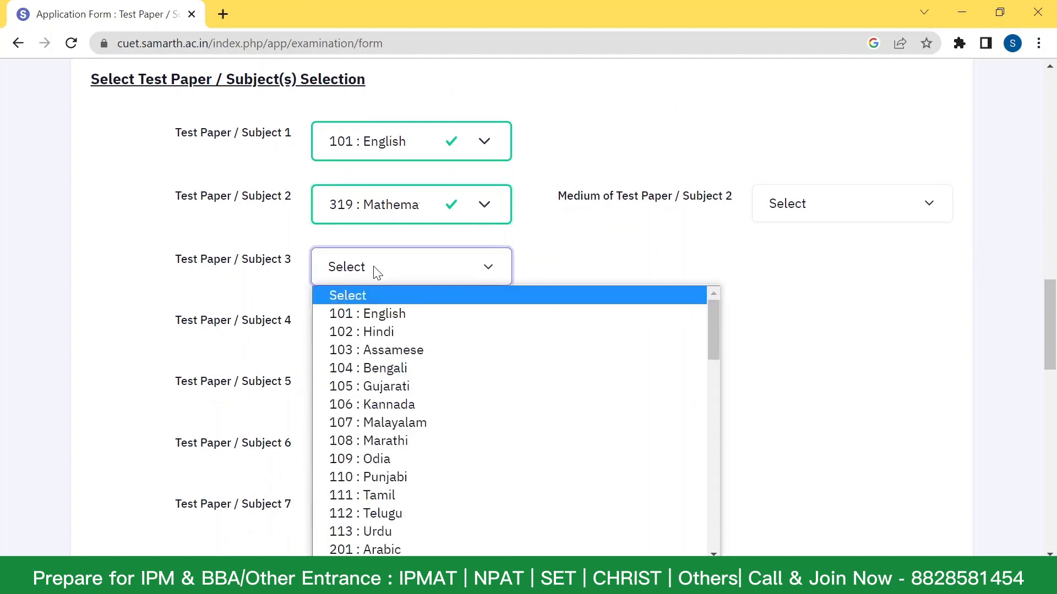
pyautogui.scroll(-1, 376, 273)
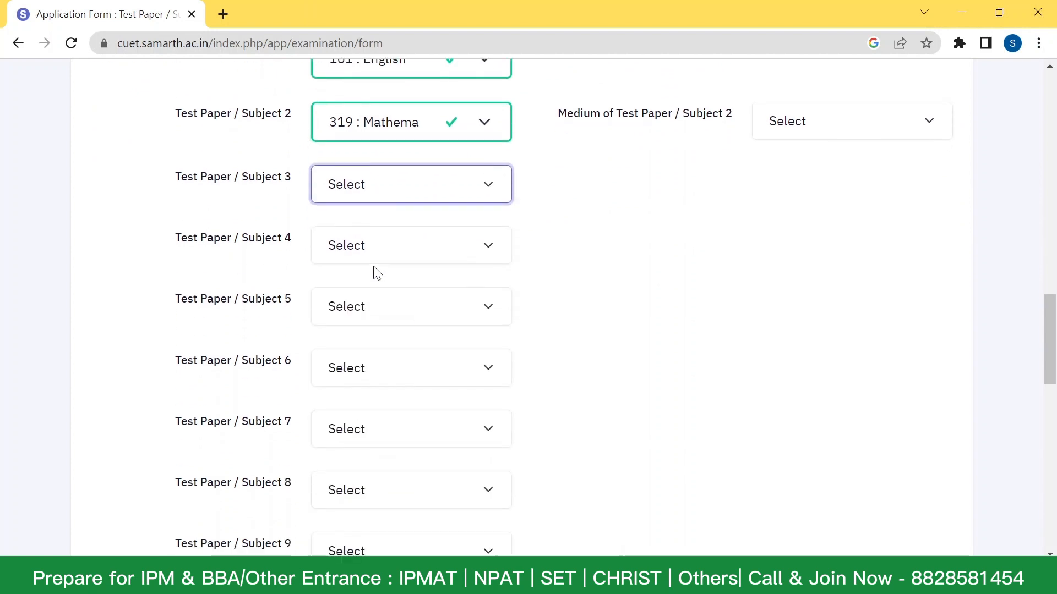
pyautogui.click(388, 182)
pyautogui.scroll(-10, 433, 347)
pyautogui.click(441, 338)
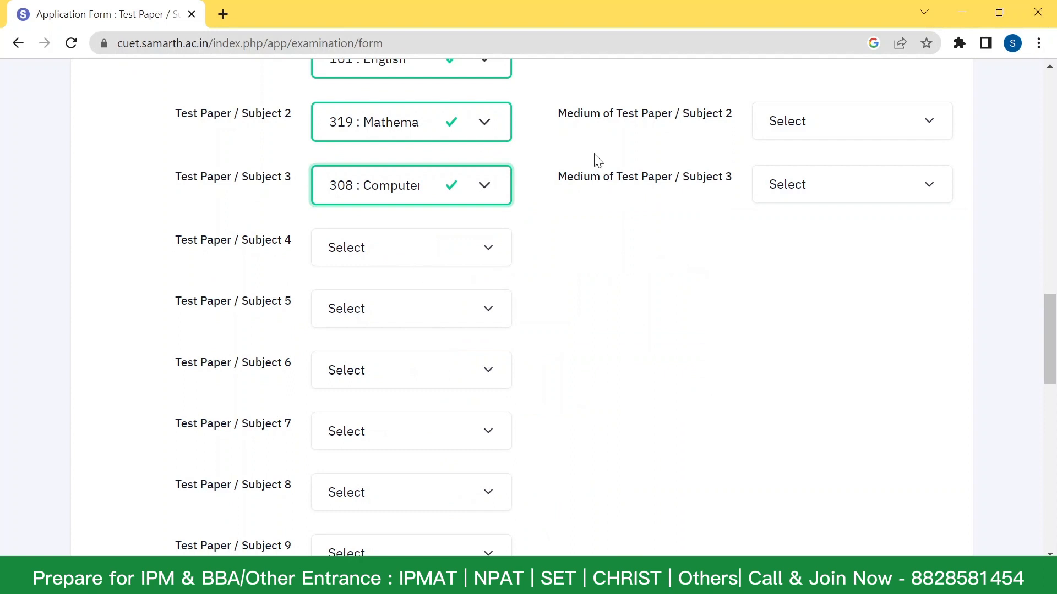
pyautogui.scroll(3, 800, 142)
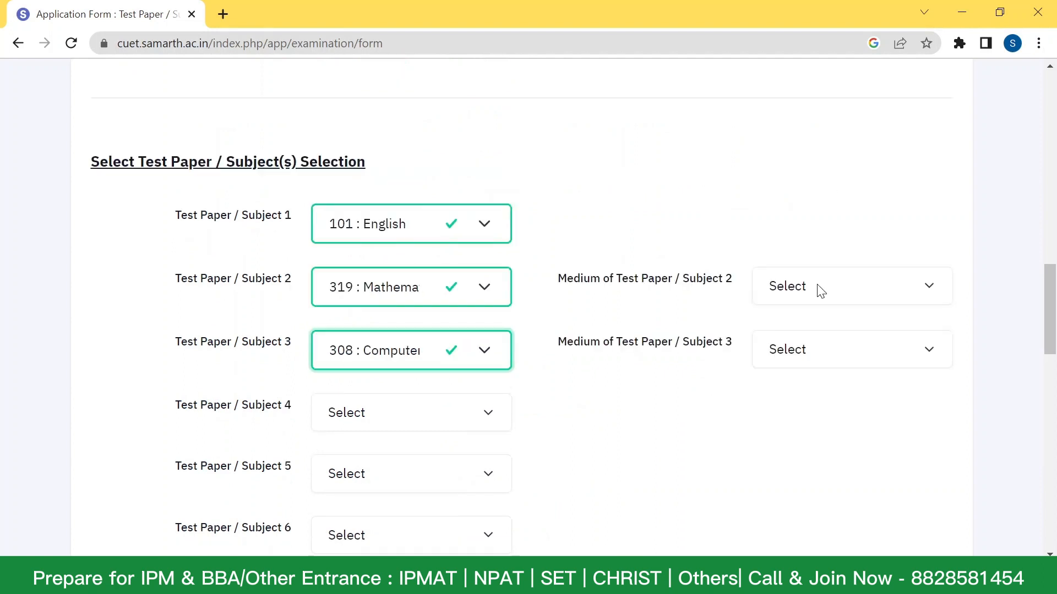
pyautogui.click(820, 293)
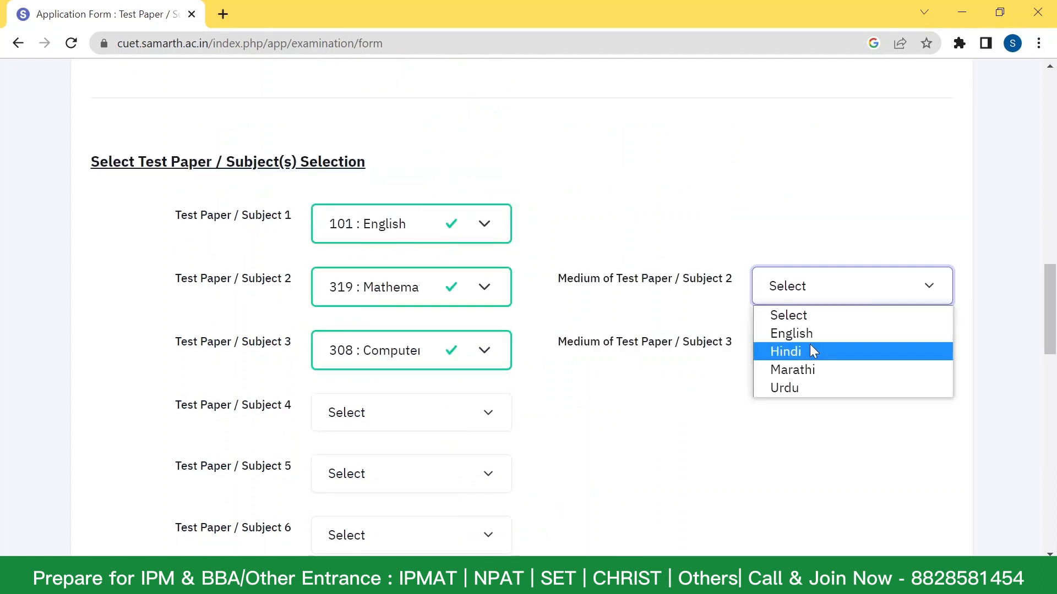
pyautogui.click(808, 331)
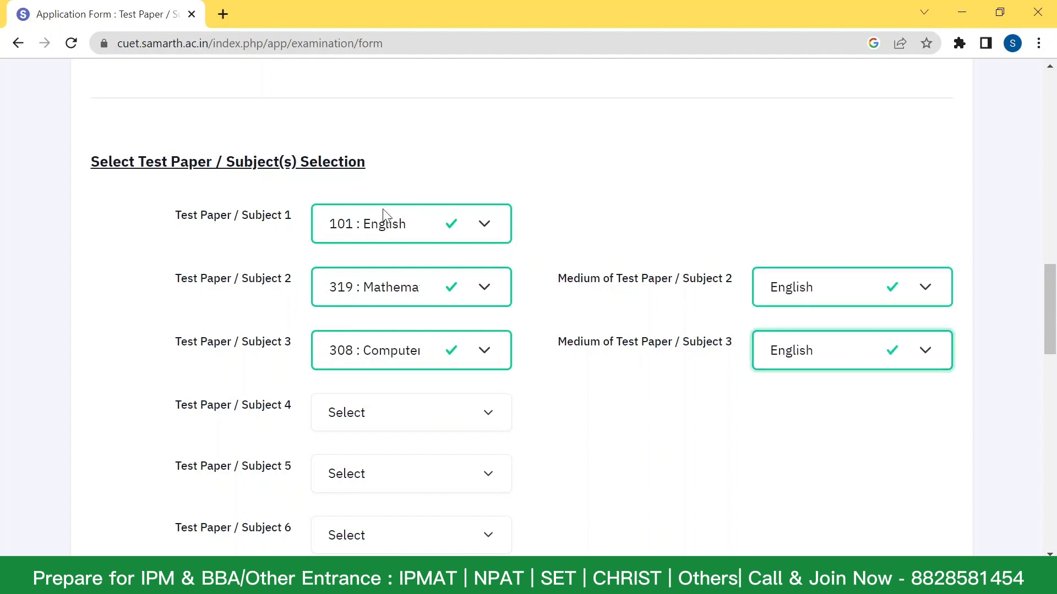
# - Pick 501 : General Test for Subject 4 and NA : Not Applicable for Subjects 5, 6 and 7
pyautogui.scroll(-3, 352, 289)
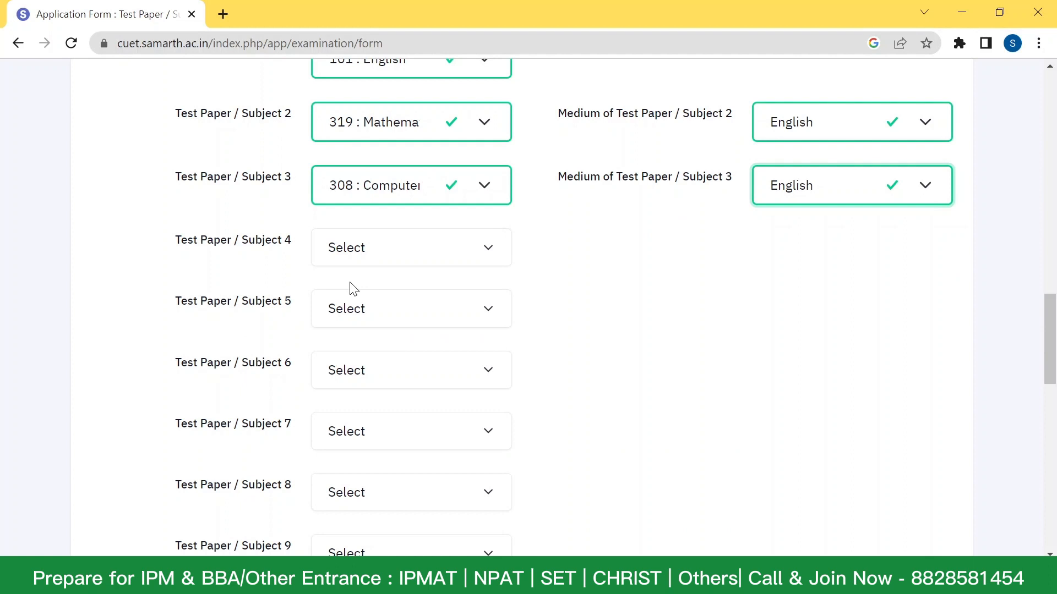
pyautogui.click(358, 250)
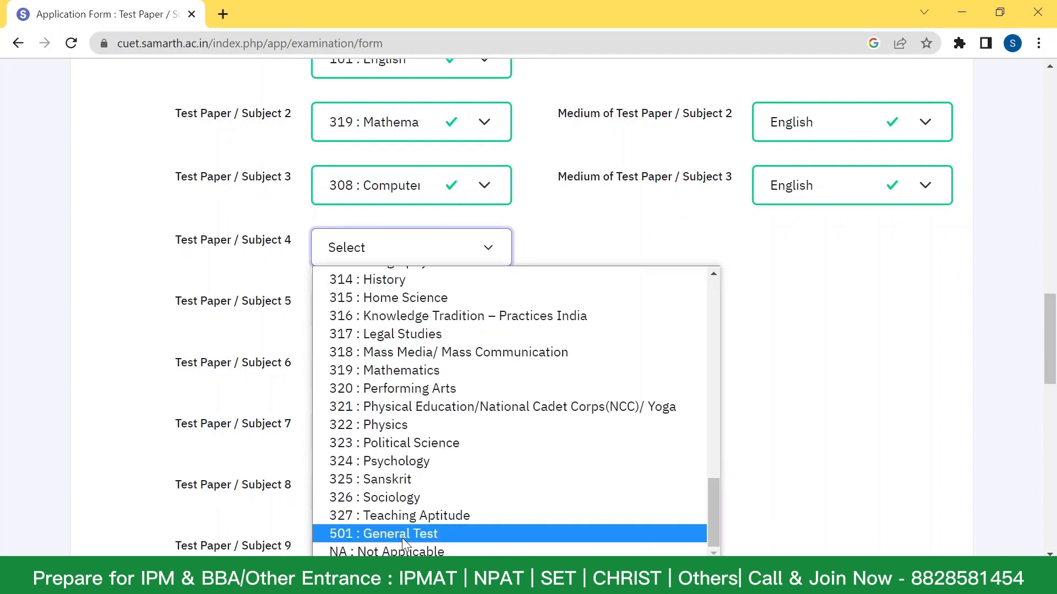
pyautogui.click(403, 534)
pyautogui.click(368, 315)
pyautogui.scroll(-15, 409, 236)
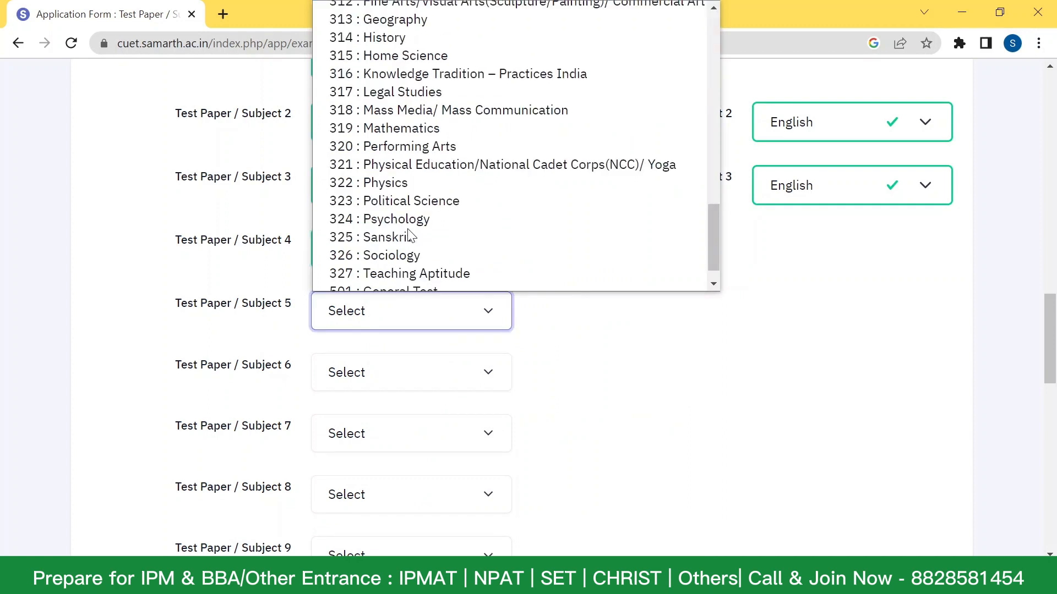
pyautogui.click(410, 237)
pyautogui.click(410, 363)
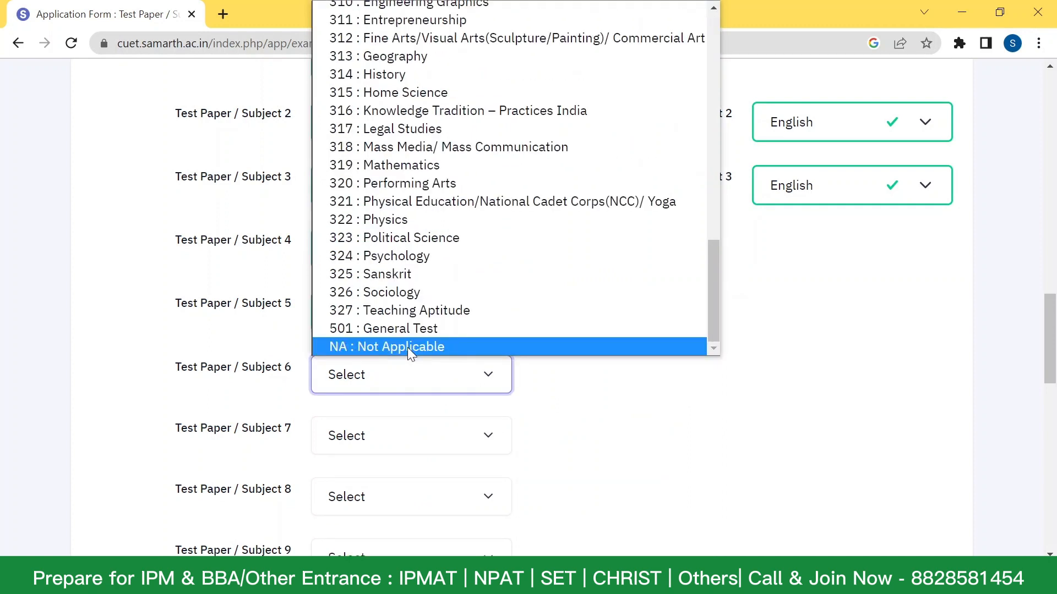
pyautogui.click(407, 347)
pyautogui.scroll(-3, 394, 273)
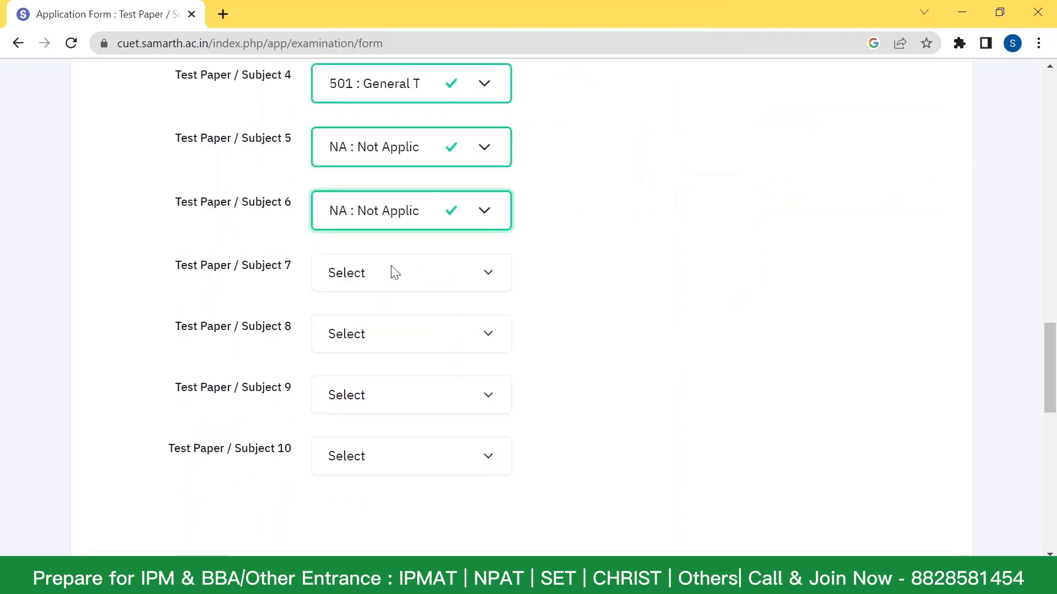
pyautogui.click(394, 272)
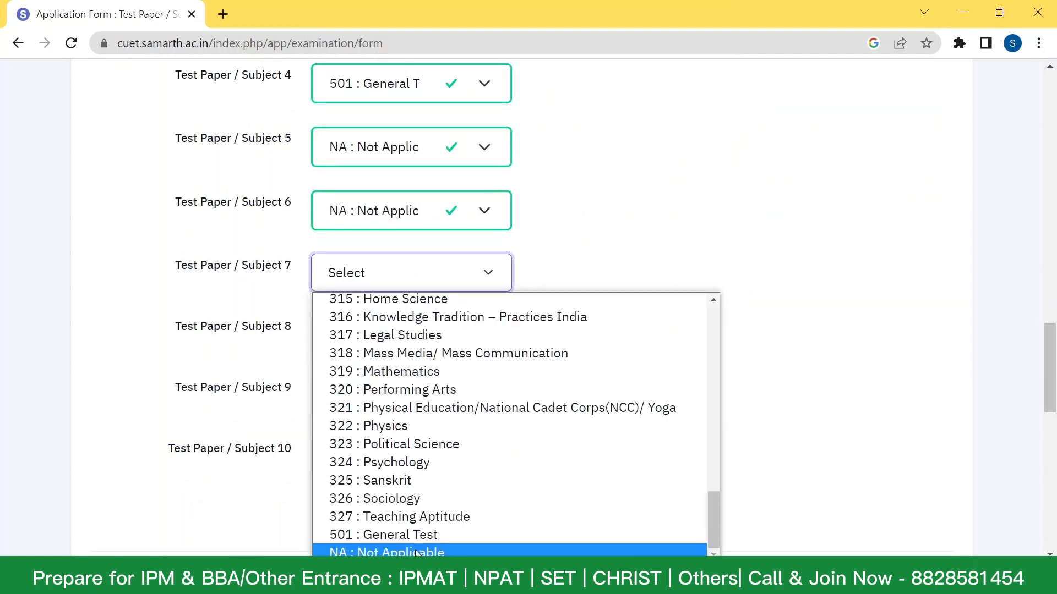
pyautogui.click(380, 579)
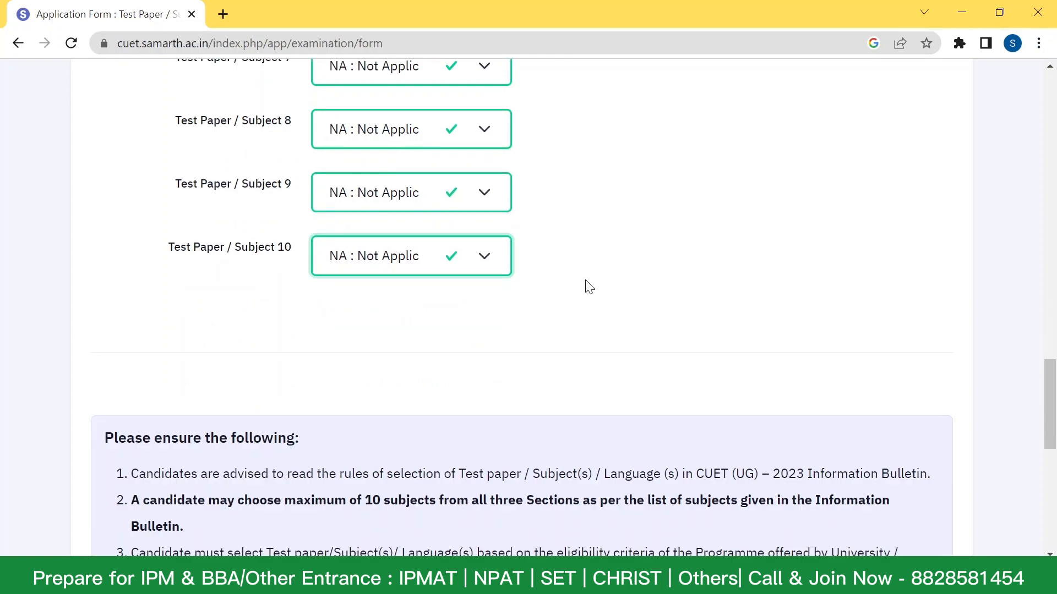
pyautogui.scroll(-10, 589, 286)
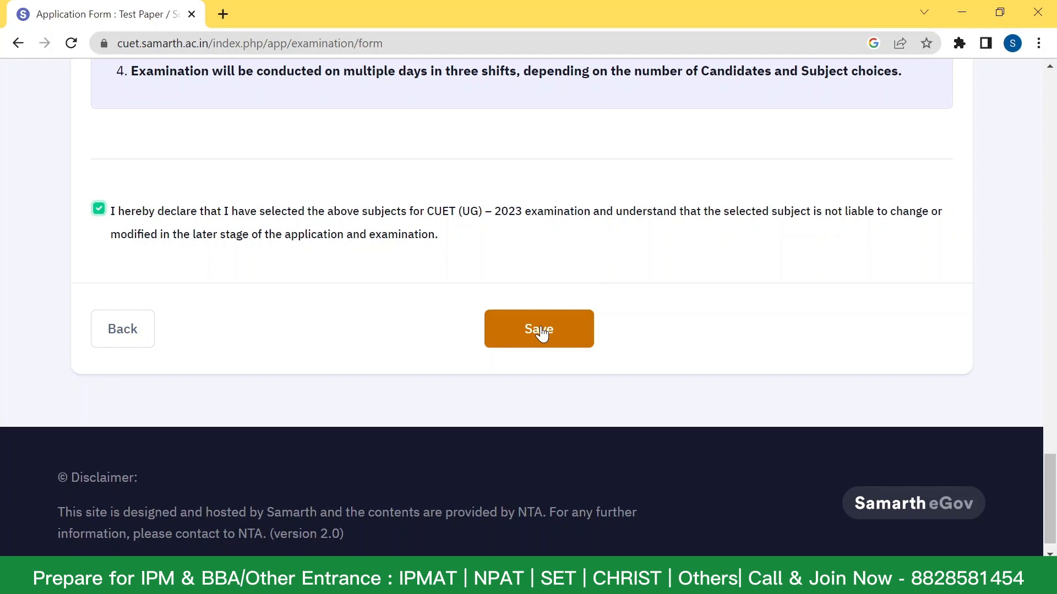
# - Save the test papers and review the Subject 1–10 list, starting with English as Subject 1
pyautogui.click(541, 330)
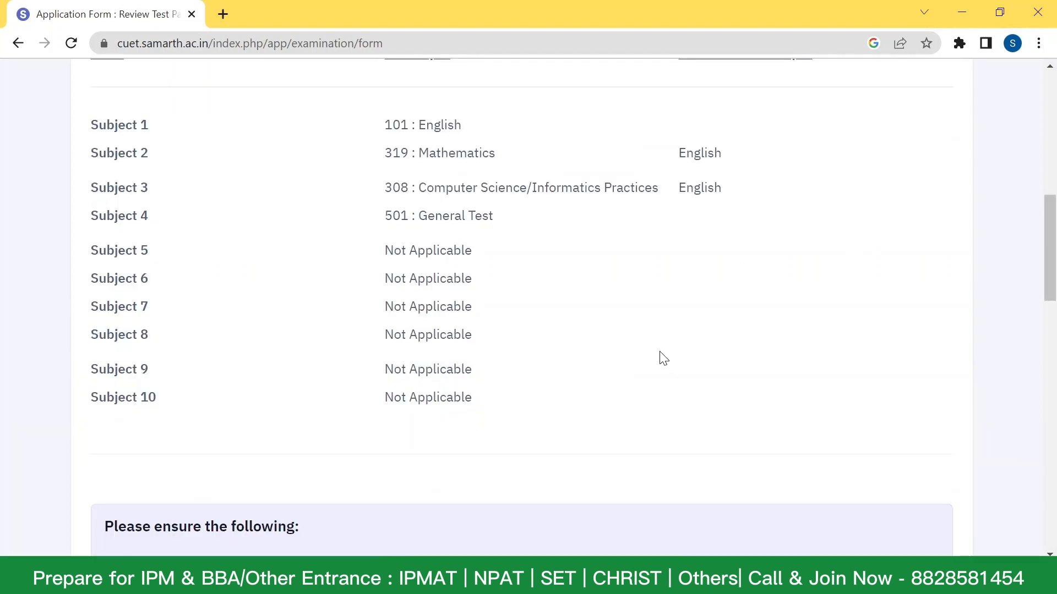
pyautogui.scroll(-1, 553, 324)
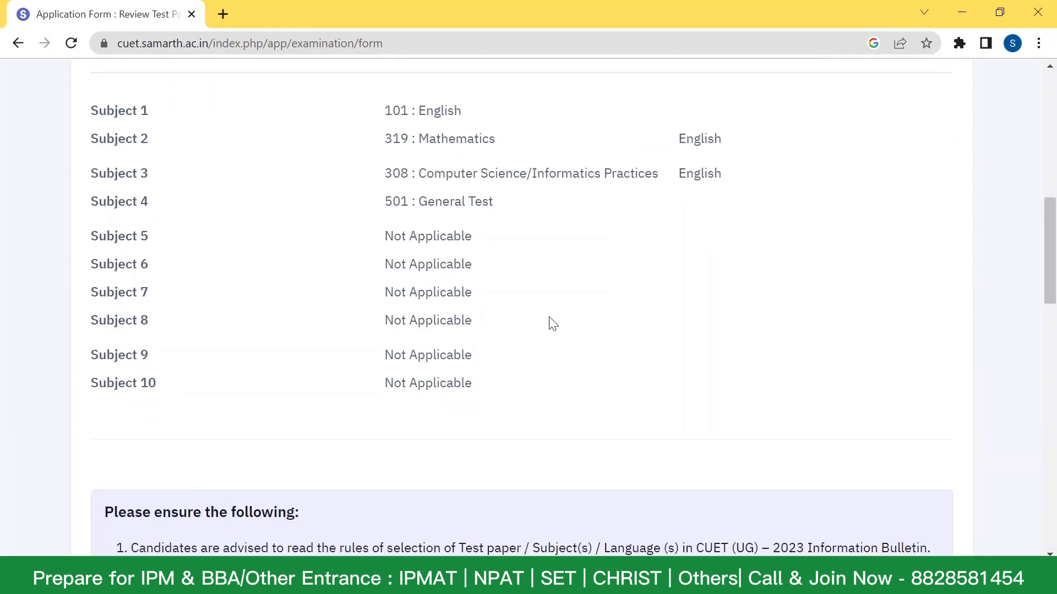
pyautogui.scroll(1, 553, 323)
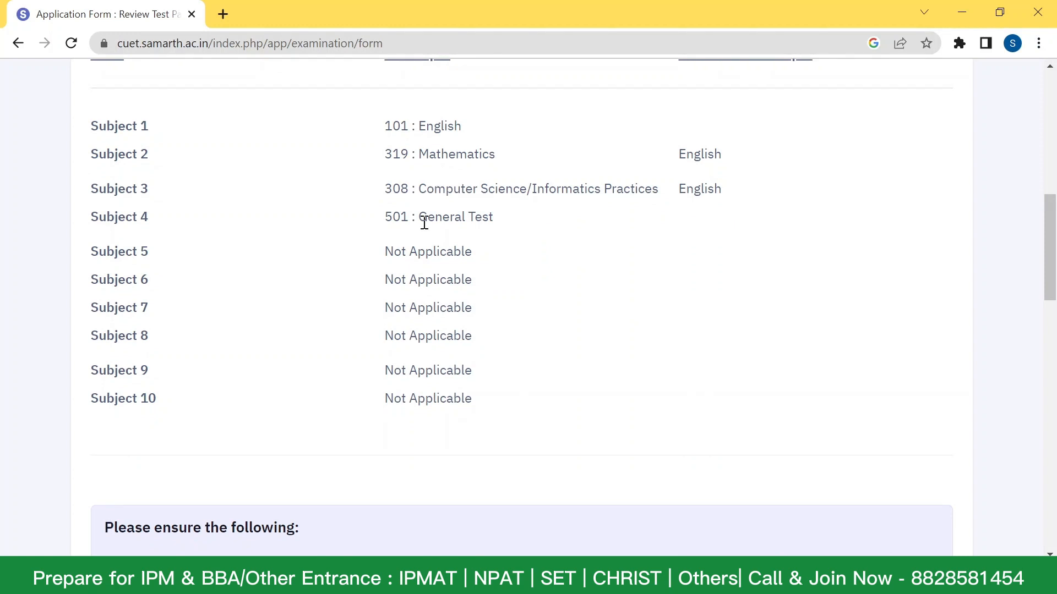
pyautogui.doubleClick(440, 126)
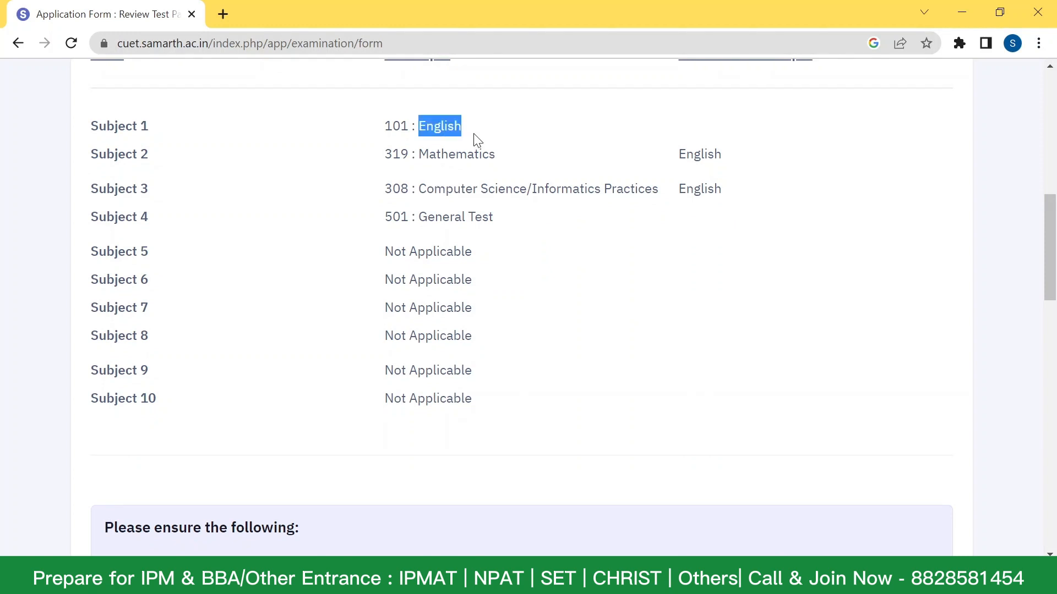
pyautogui.click(423, 222)
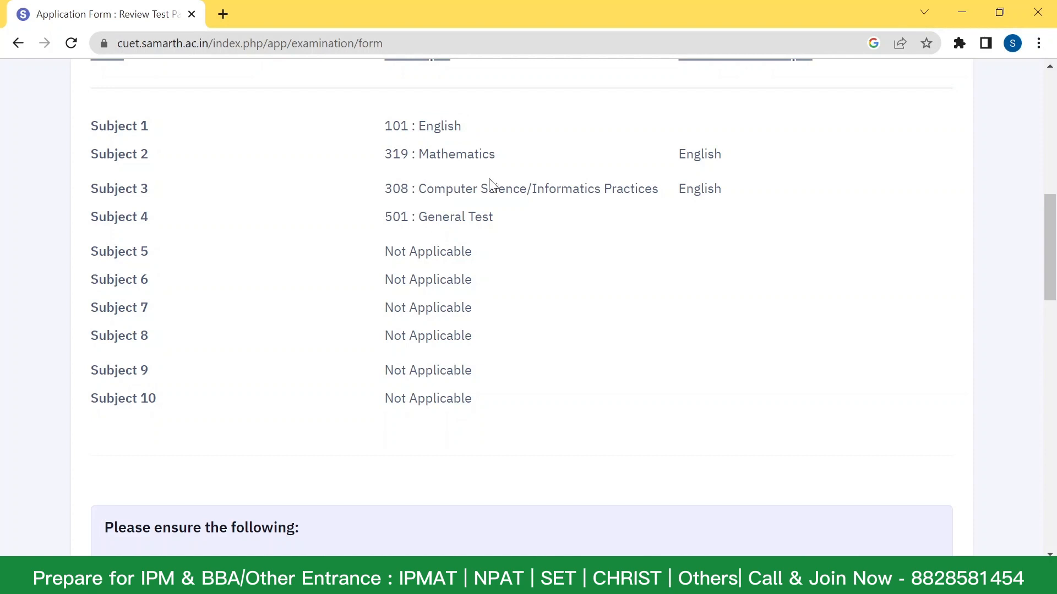
pyautogui.scroll(-6, 509, 226)
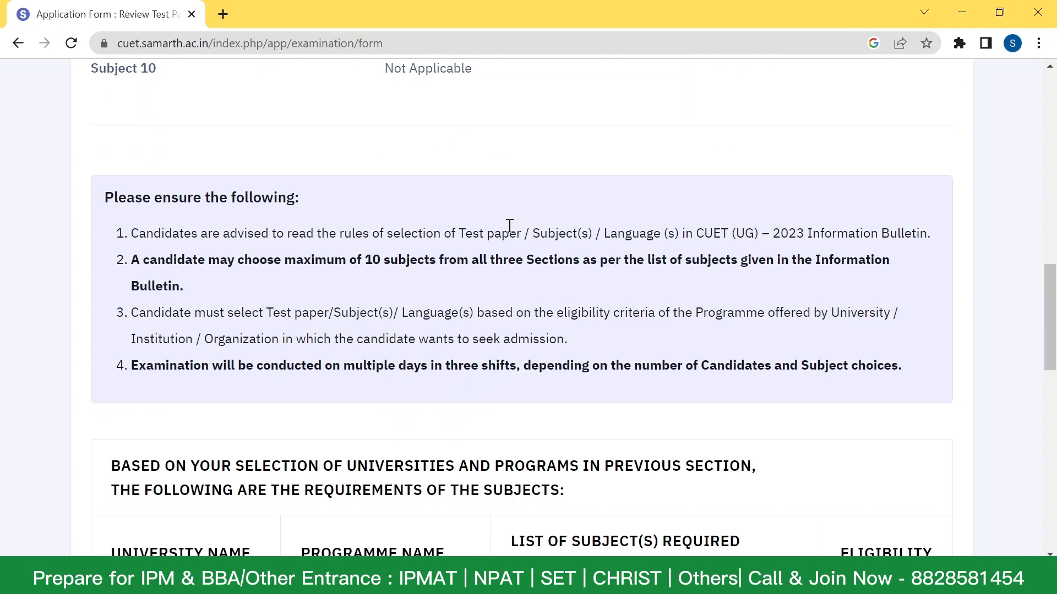
pyautogui.scroll(-10, 509, 226)
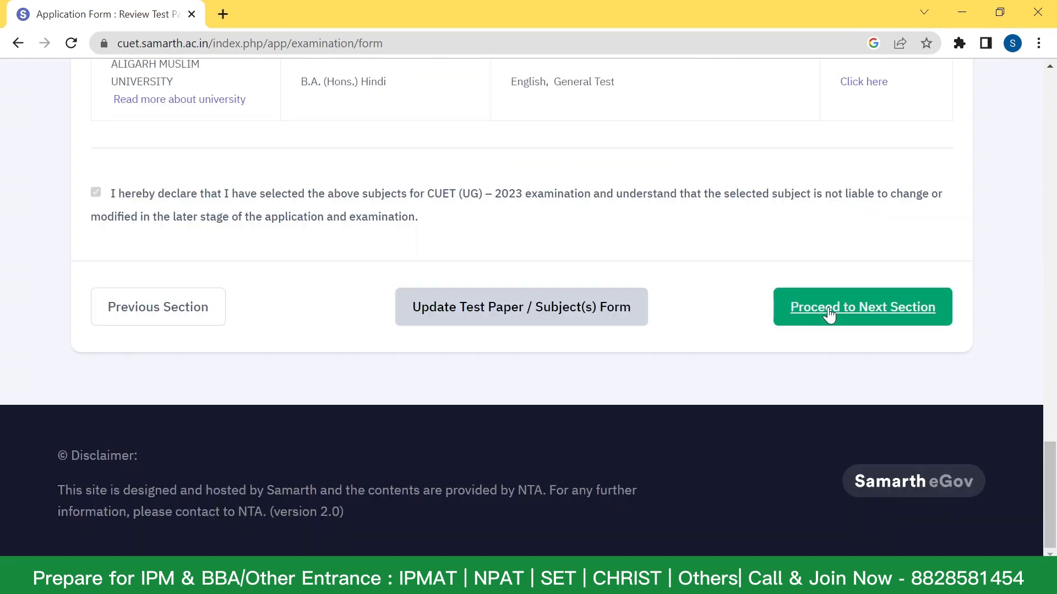
# - Continue to the Preview section and highlight the ₹1500 fee for 4 subjects
pyautogui.click(829, 309)
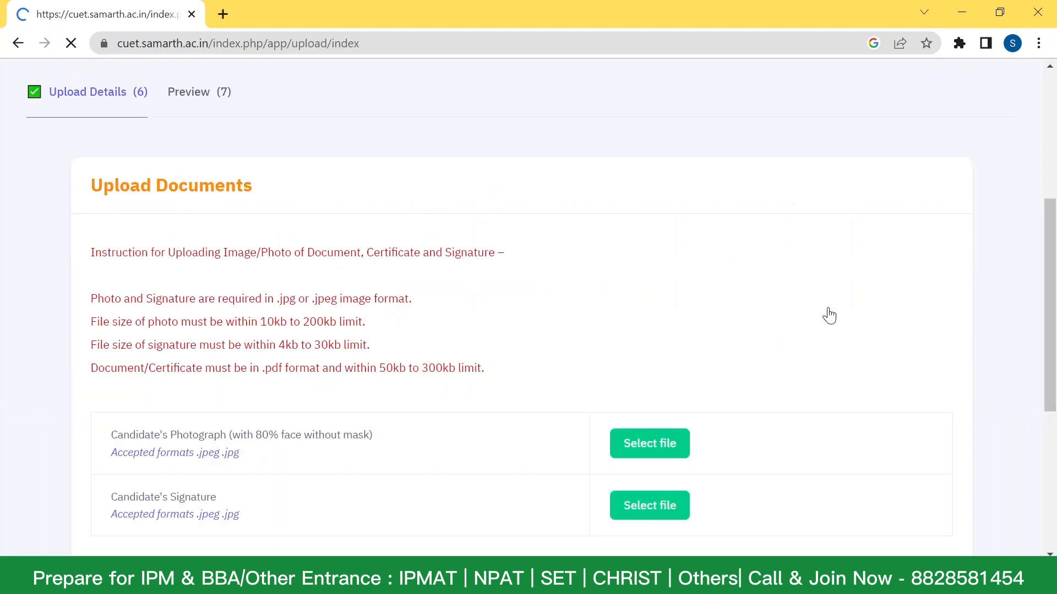
pyautogui.scroll(-3, 829, 315)
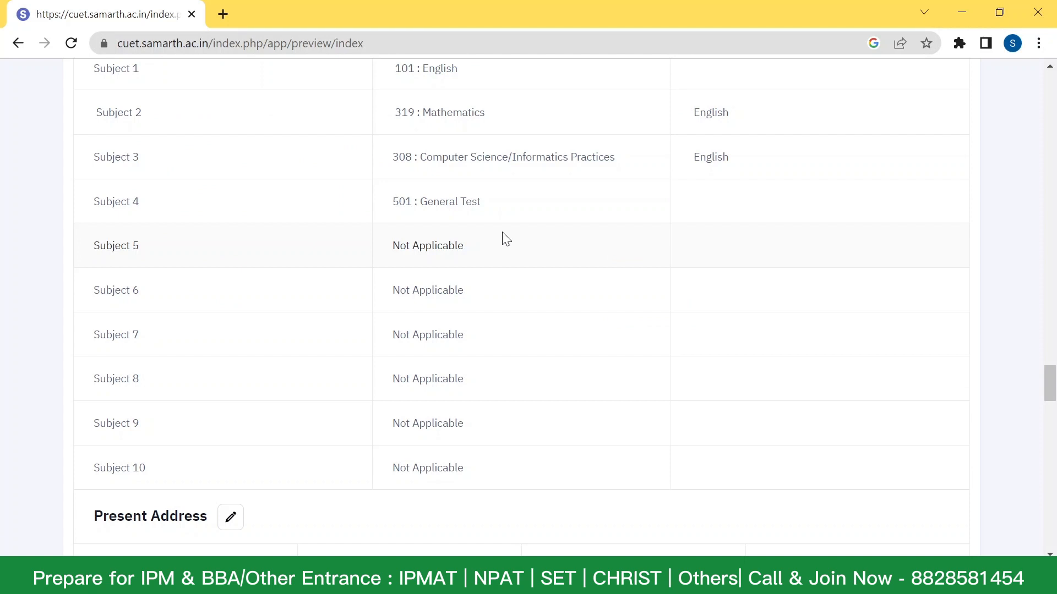
pyautogui.scroll(-10, 505, 238)
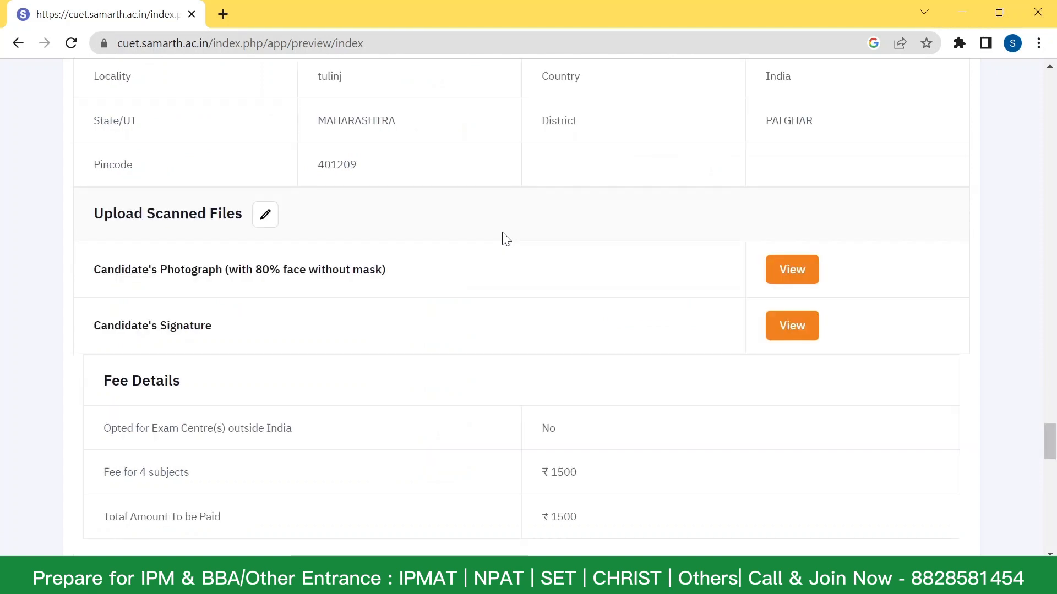
pyautogui.scroll(-3, 506, 238)
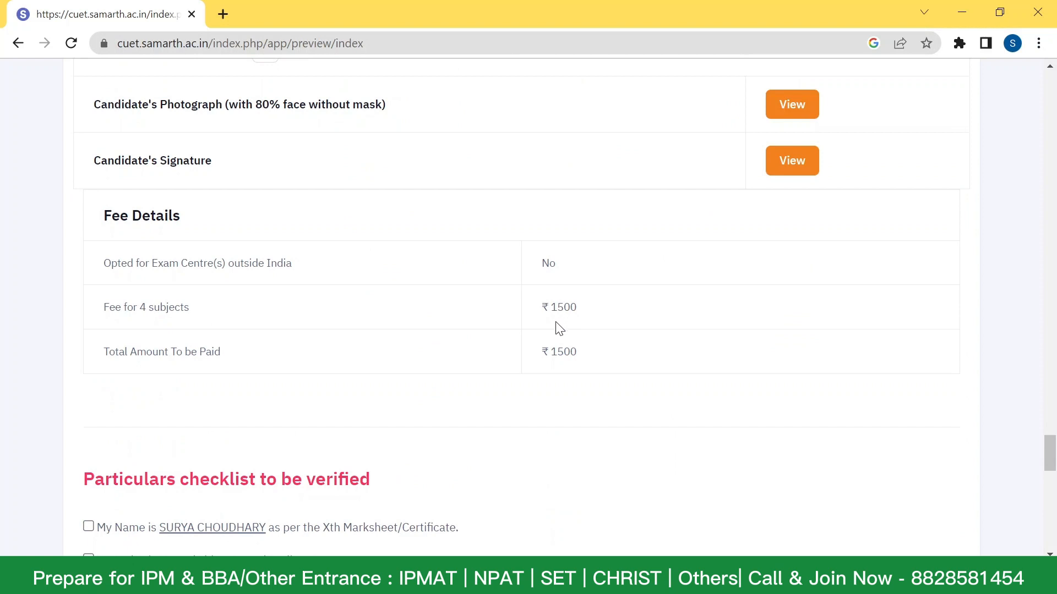
pyautogui.moveTo(549, 307); pyautogui.dragTo(587, 316)
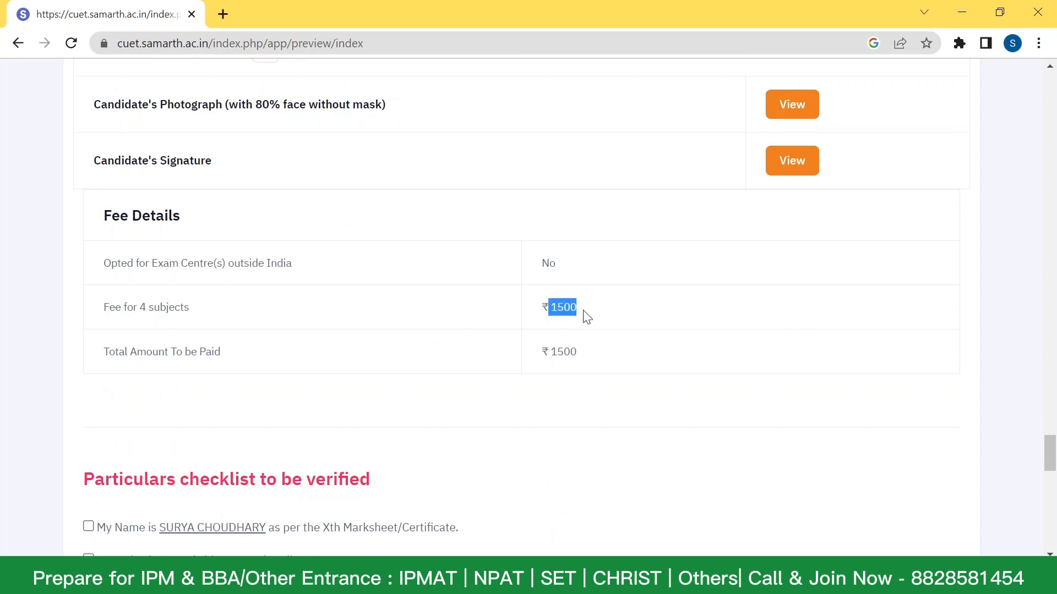